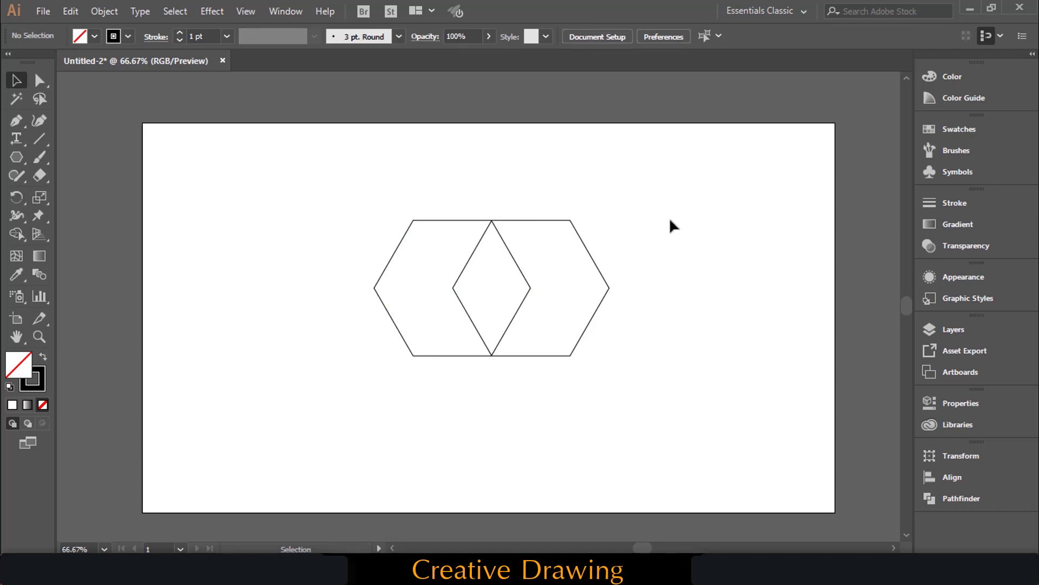
# Step: Remove the outer parts of both overlapping hexagons with the Shape Builder tool, keeping only their central diamond
pyautogui.moveTo(679, 210); pyautogui.dragTo(305, 382)
pyautogui.hotkey('ctrl', '1')
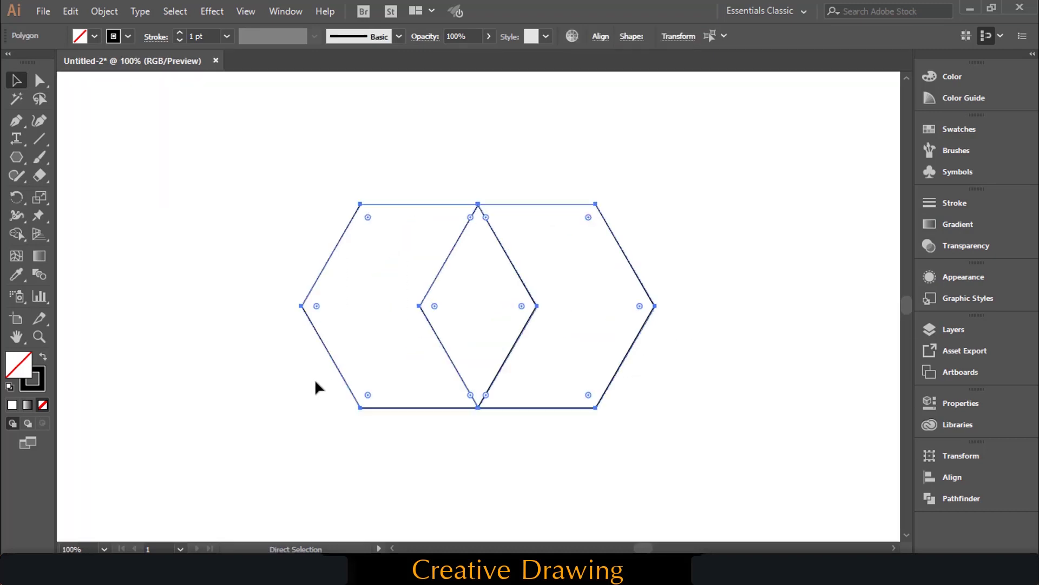
pyautogui.click(31, 234)
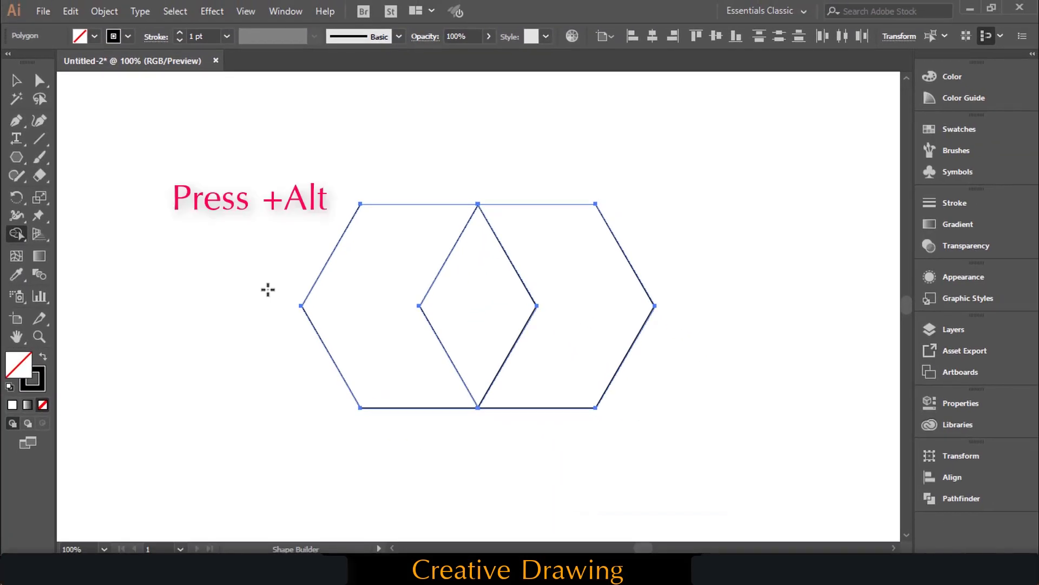
pyautogui.moveTo(270, 290); pyautogui.dragTo(362, 304)
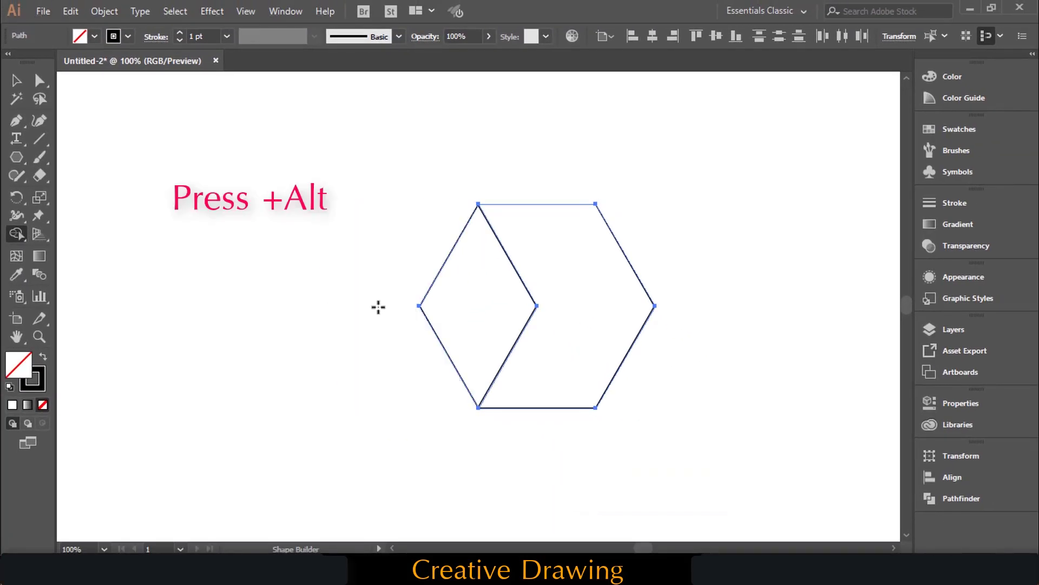
pyautogui.moveTo(712, 303); pyautogui.dragTo(645, 309)
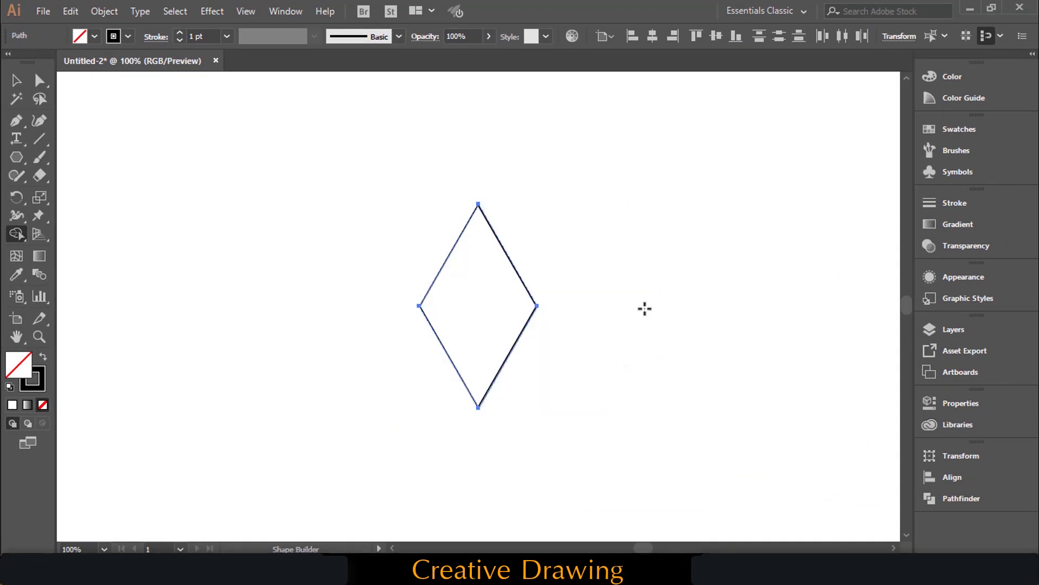
pyautogui.click(16, 80)
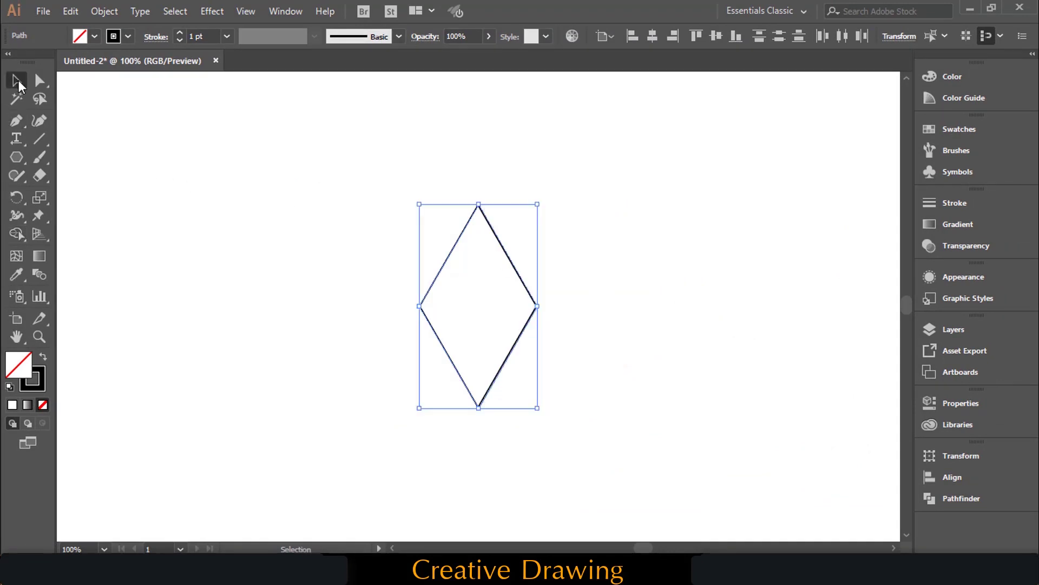
pyautogui.click(258, 158)
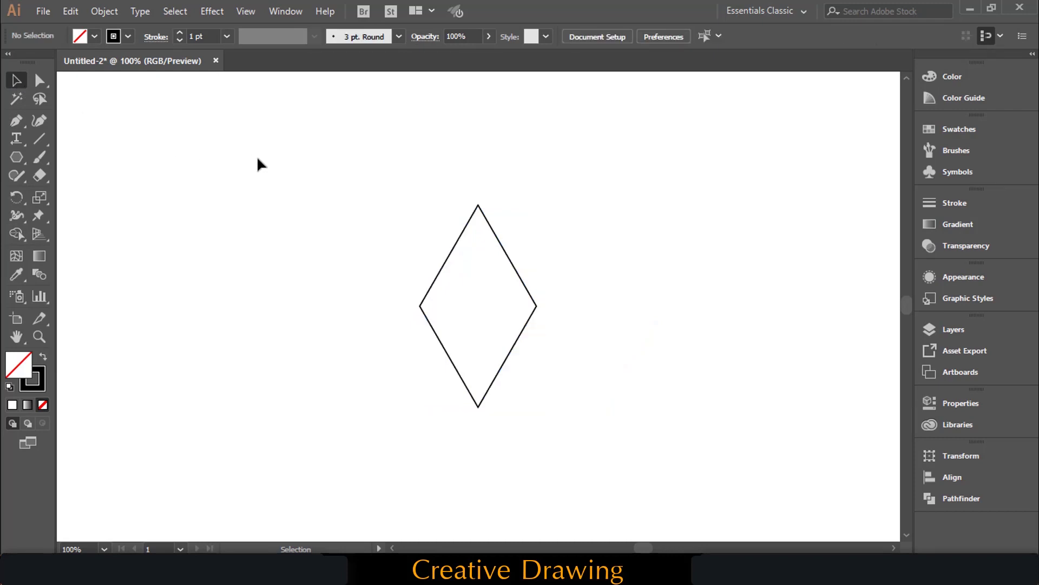
# Step: Move the diamond horizontally into the right half of the artboard
pyautogui.click(497, 234)
pyautogui.click(490, 181)
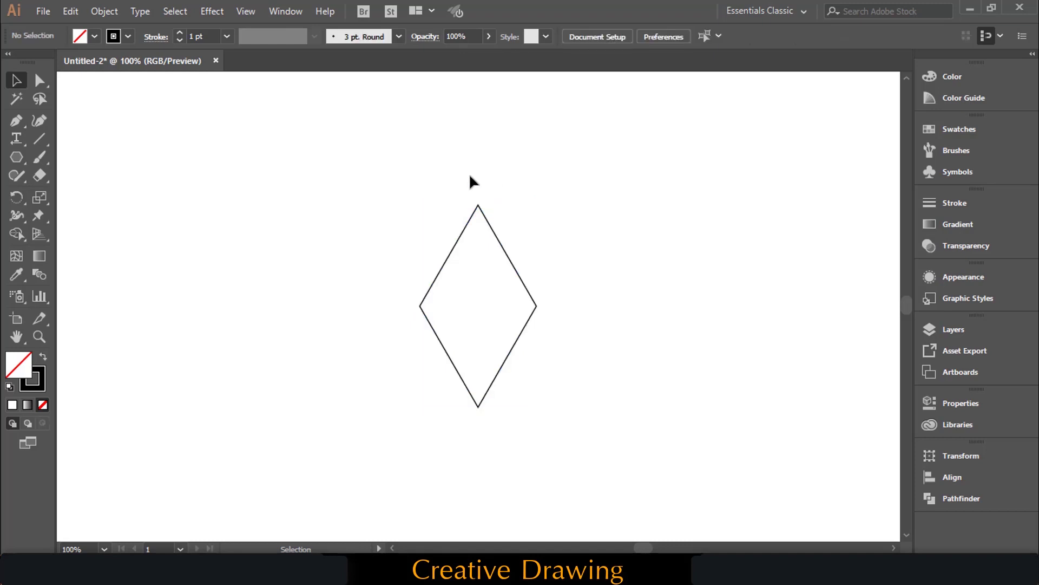
pyautogui.click(484, 217)
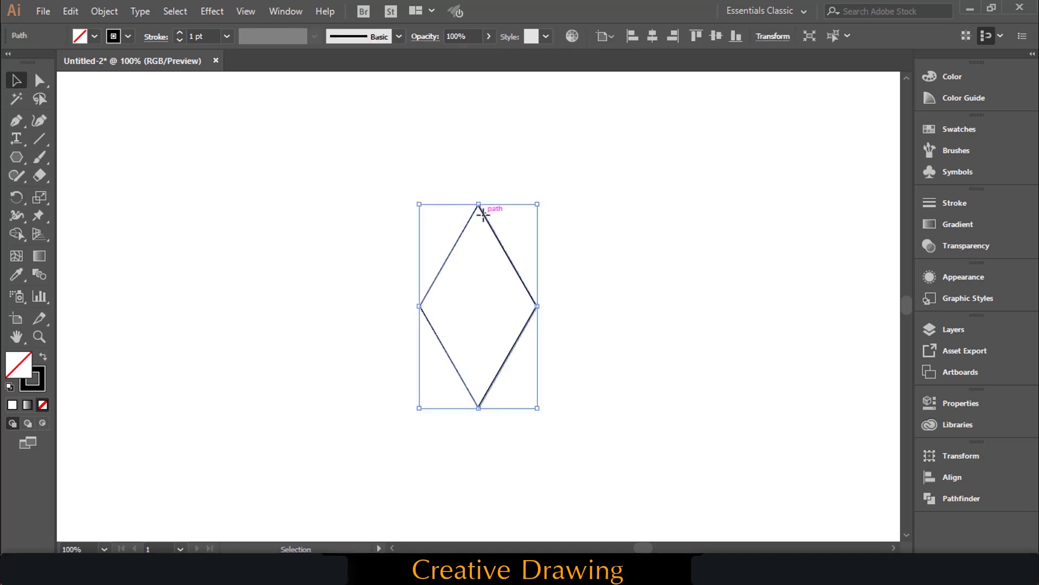
pyautogui.moveTo(484, 215); pyautogui.dragTo(679, 216)
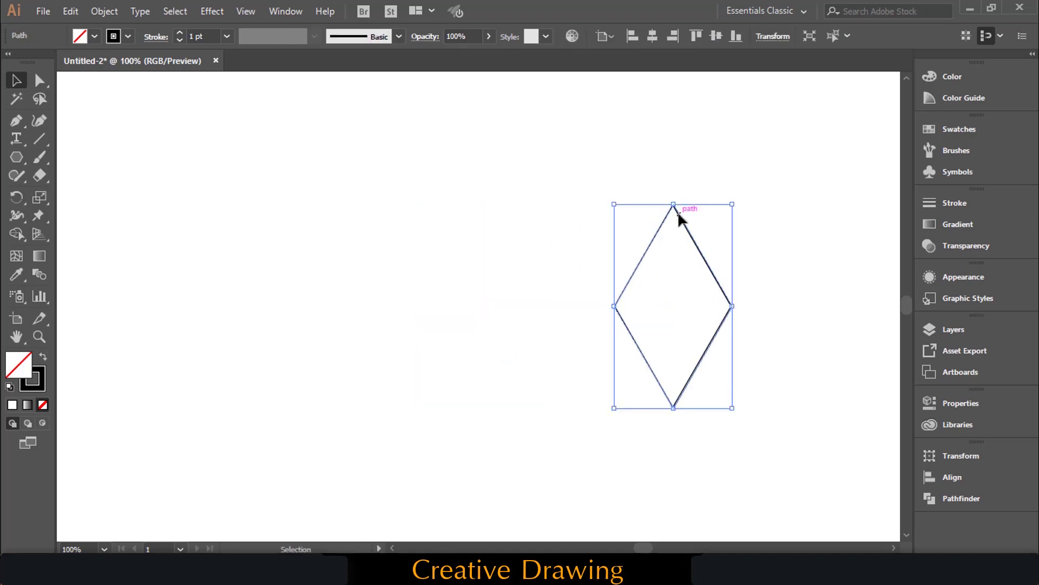
pyautogui.hotkey('ctrl', '-')
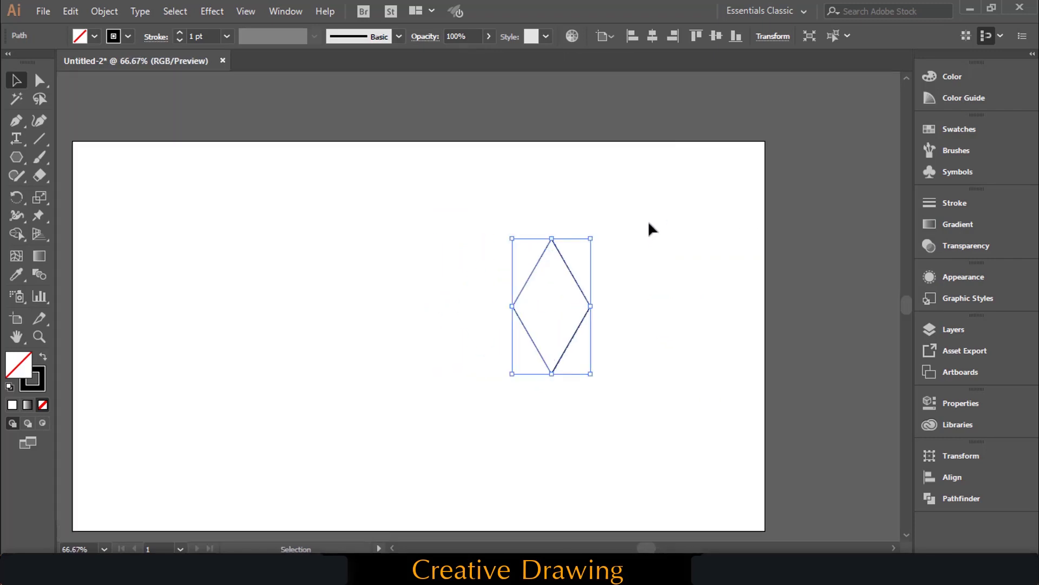
pyautogui.click(649, 225)
# Step: Start a Distort & Transform > Transform effect on the diamond with preview on and a 30° rotation angle
pyautogui.click(573, 264)
pyautogui.click(211, 11)
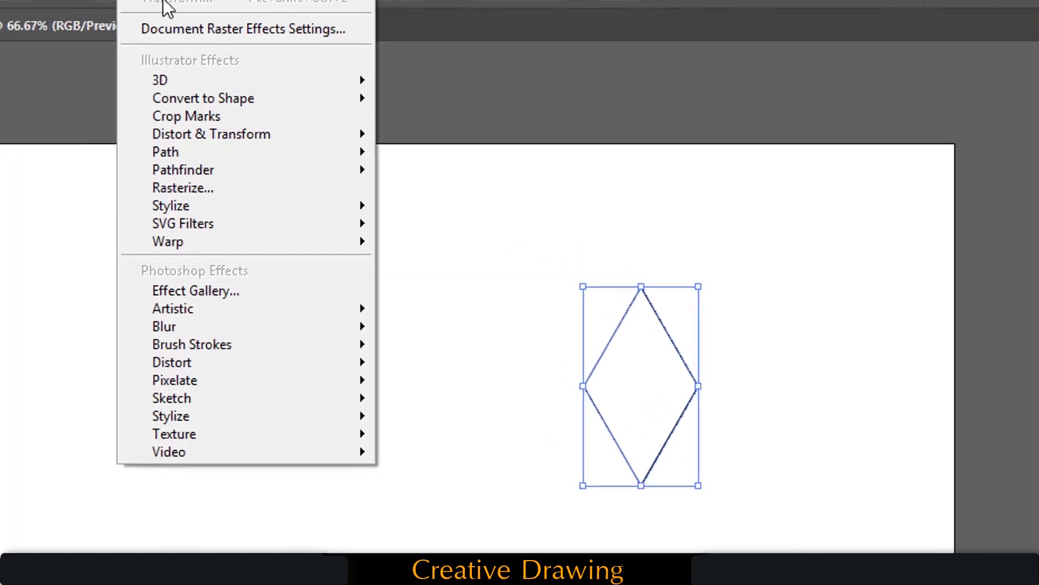
pyautogui.moveTo(249, 136)
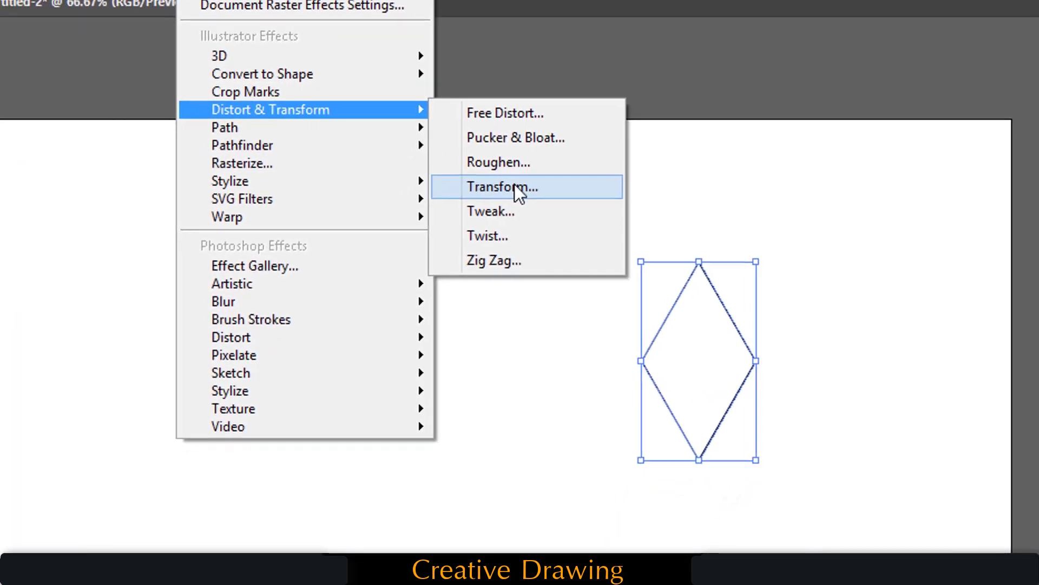
pyautogui.click(468, 217)
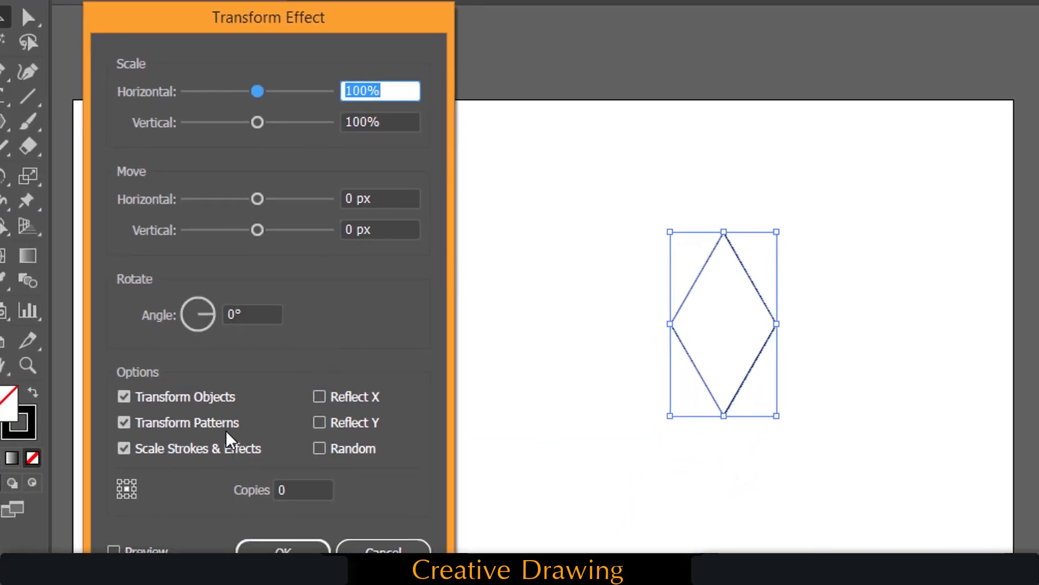
pyautogui.click(113, 550)
pyautogui.click(273, 315)
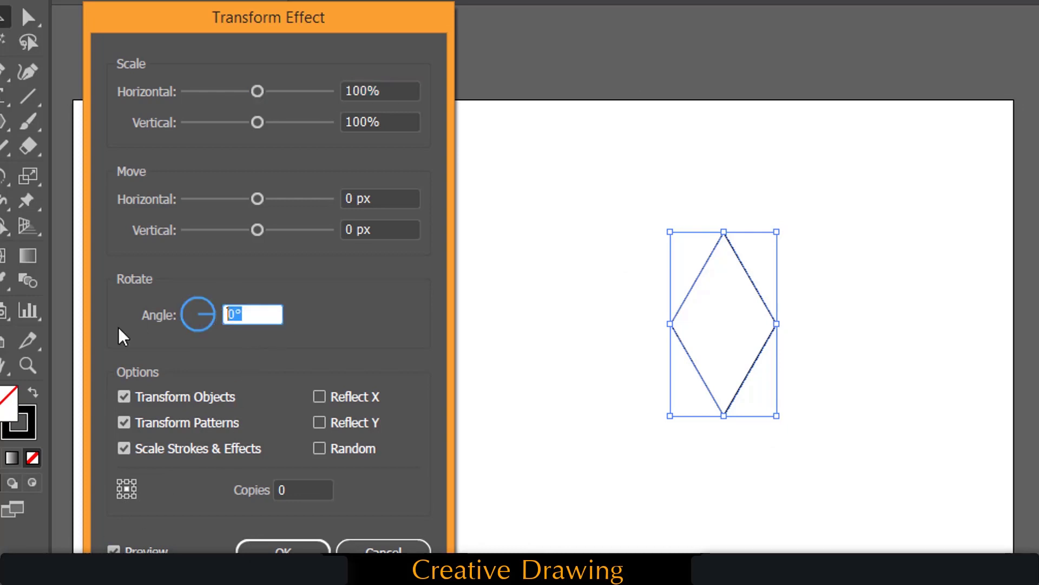
pyautogui.write('30')
pyautogui.press('Tab')
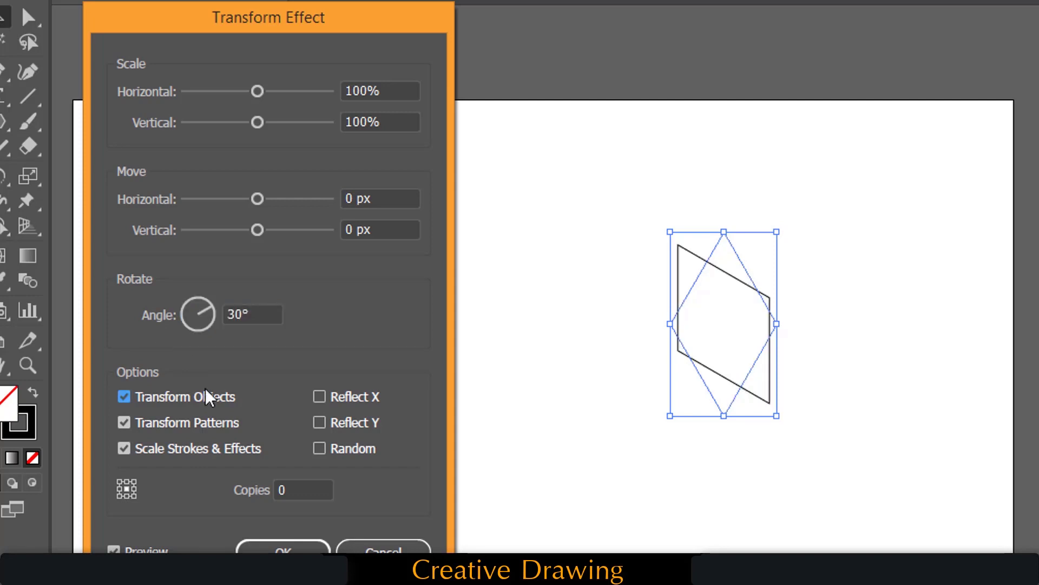
# Step: Set the effect's reference point to bottom centre and its copies to 11, and apply it to form a star rosette
pyautogui.click(301, 492)
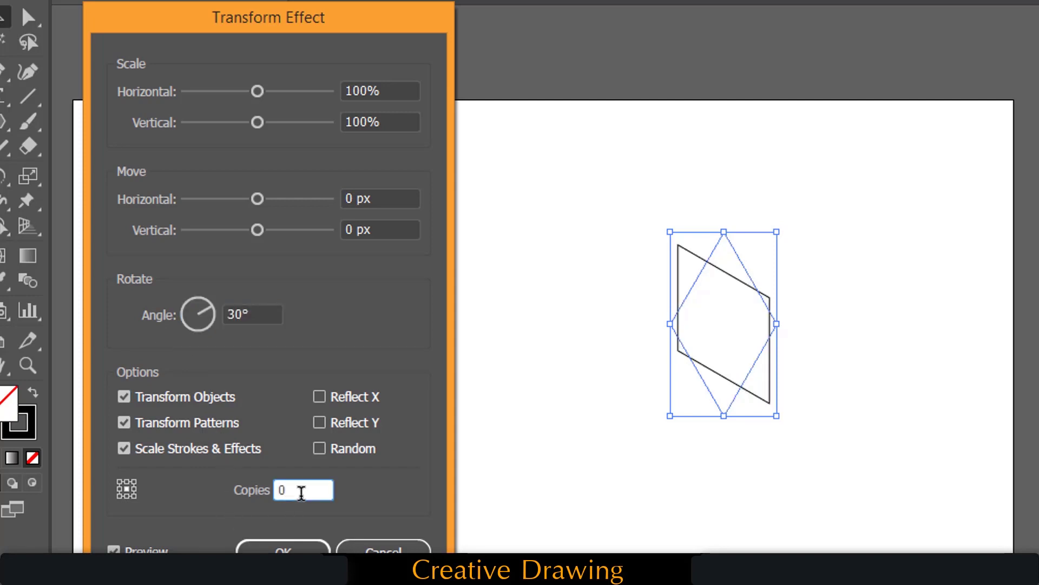
pyautogui.write('11')
pyautogui.click(126, 496)
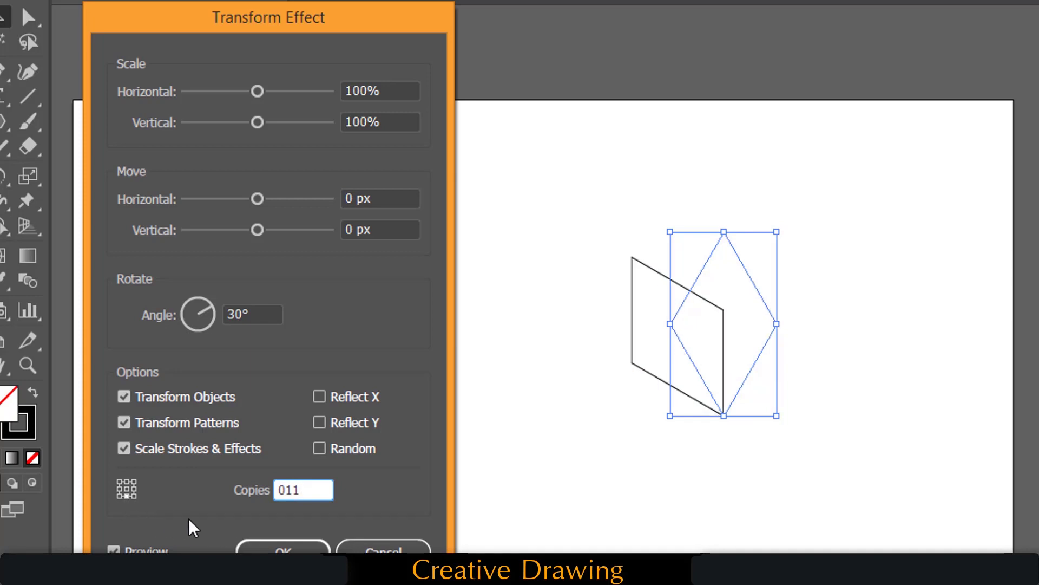
pyautogui.moveTo(232, 482); pyautogui.dragTo(210, 485)
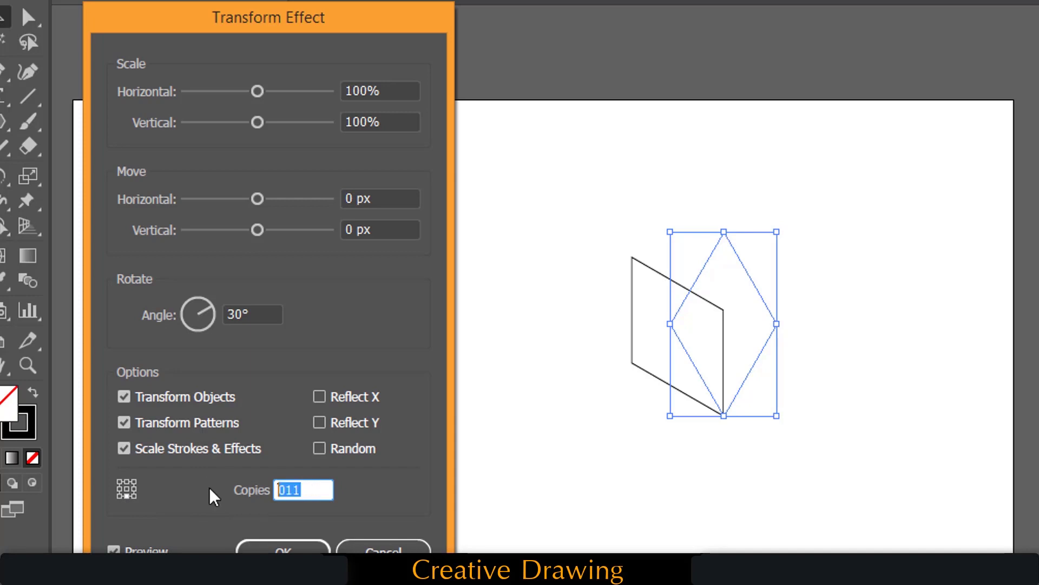
pyautogui.write('11')
pyautogui.press('Tab')
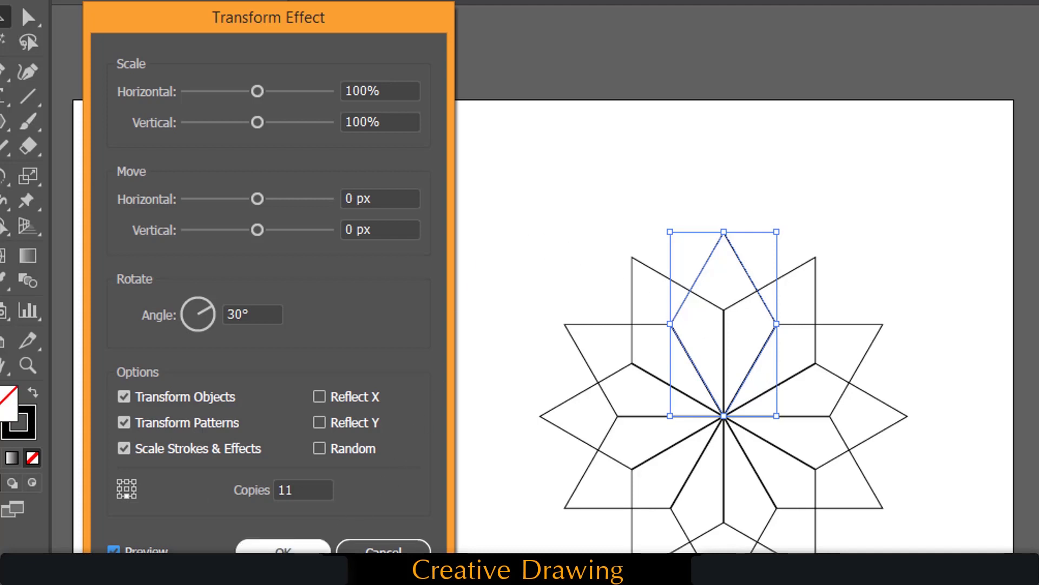
pyautogui.click(287, 554)
# Step: Add a second Transform effect instance to the rosette with a 60° rotation angle and preview on
pyautogui.scroll(-3, 901, 294)
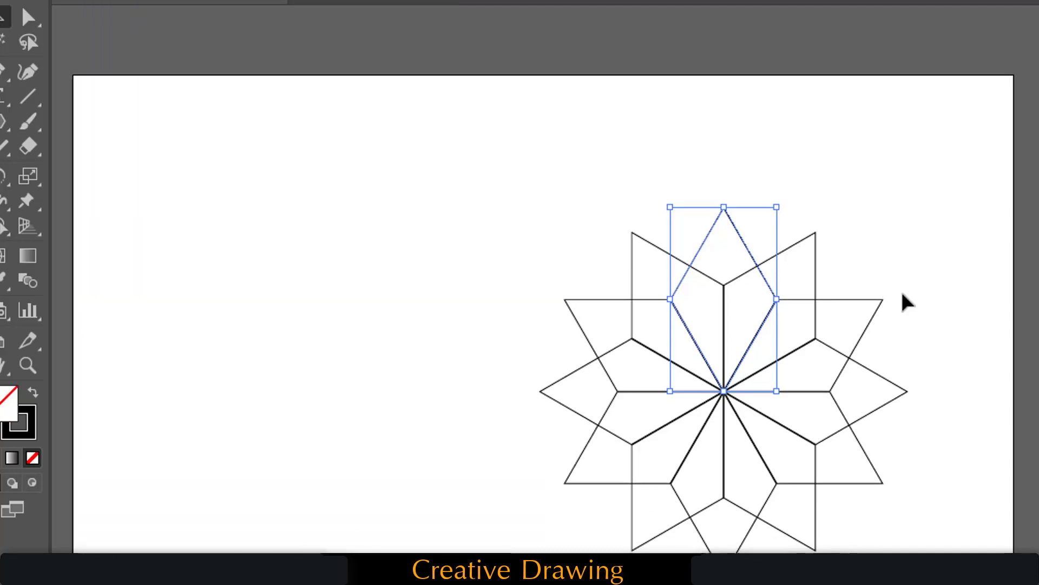
pyautogui.hscroll(-5, 750, 355)
pyautogui.scroll(-1, 750, 355)
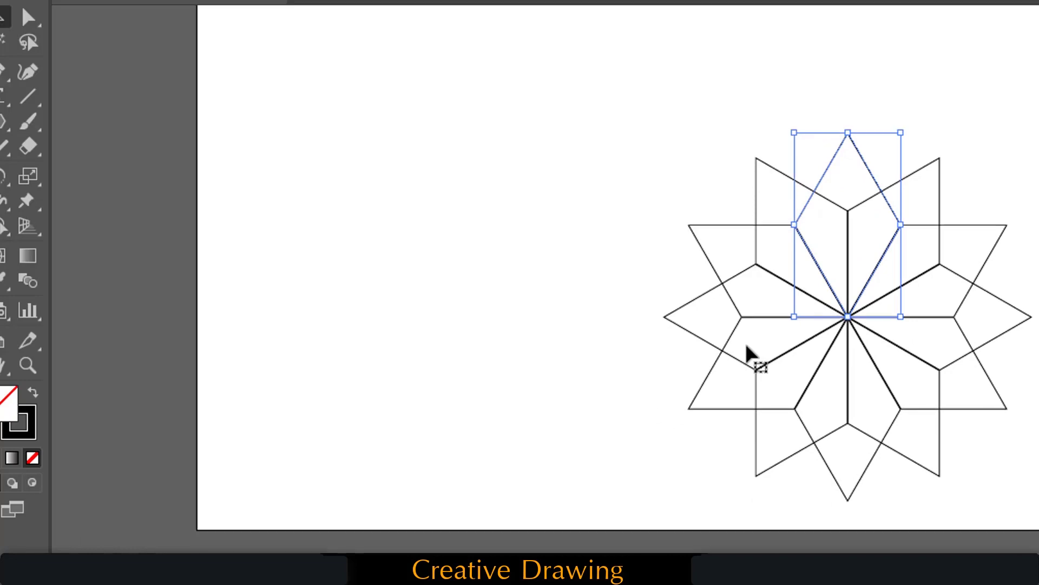
pyautogui.click(257, 1)
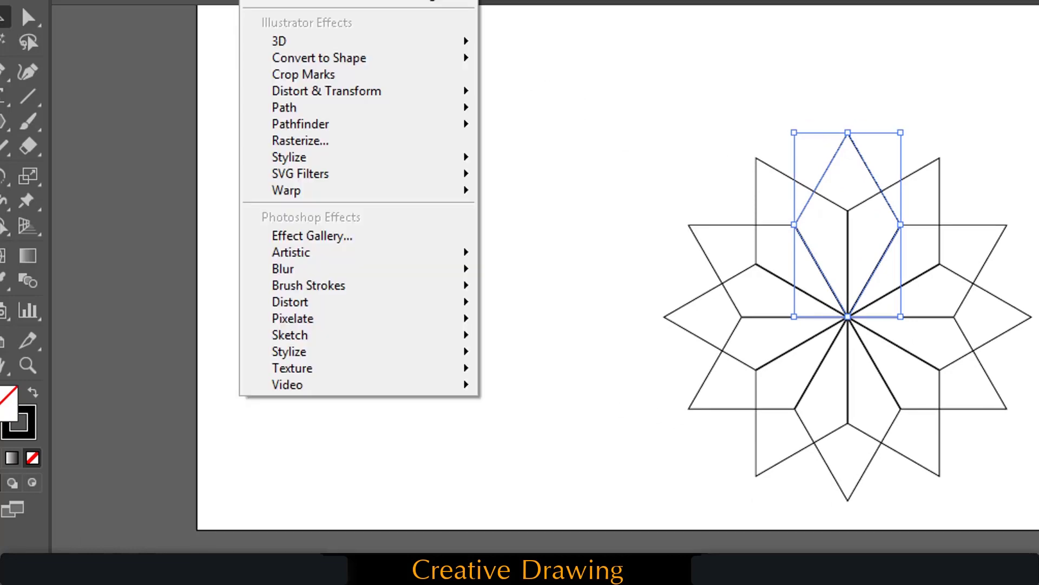
pyautogui.click(325, 0)
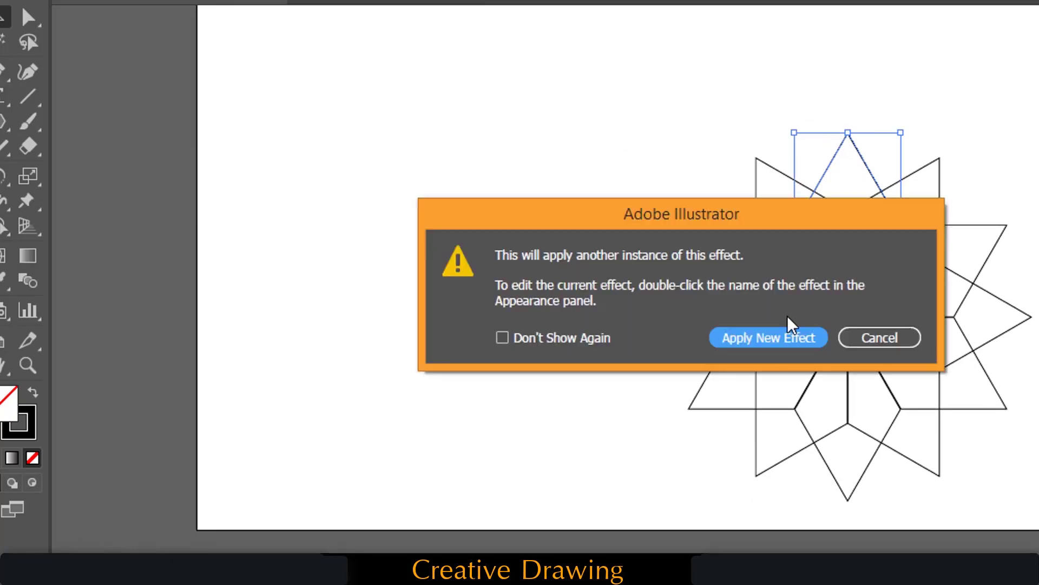
pyautogui.click(799, 351)
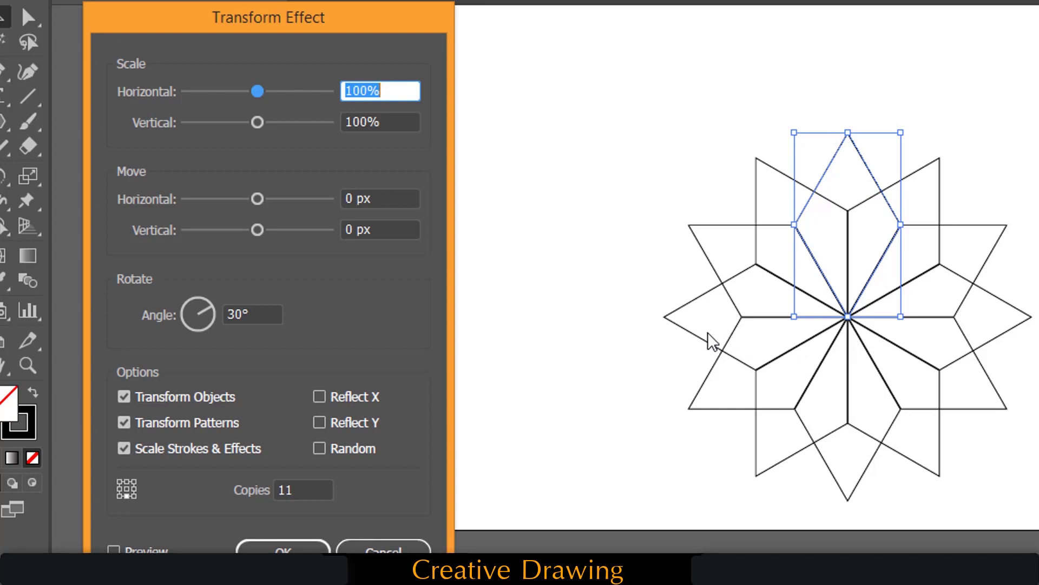
pyautogui.moveTo(252, 314); pyautogui.dragTo(173, 315)
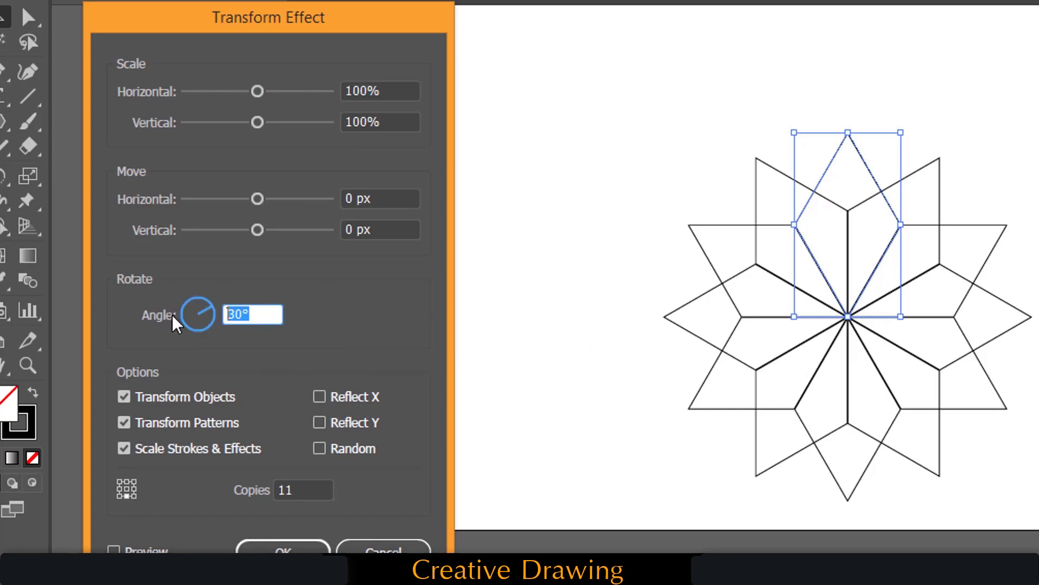
pyautogui.write('60')
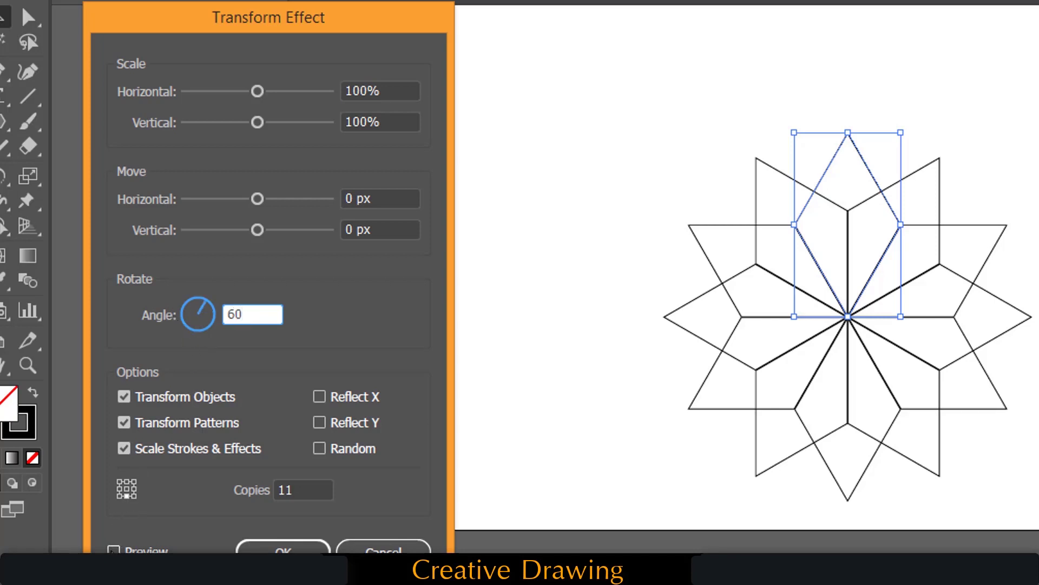
pyautogui.click(113, 550)
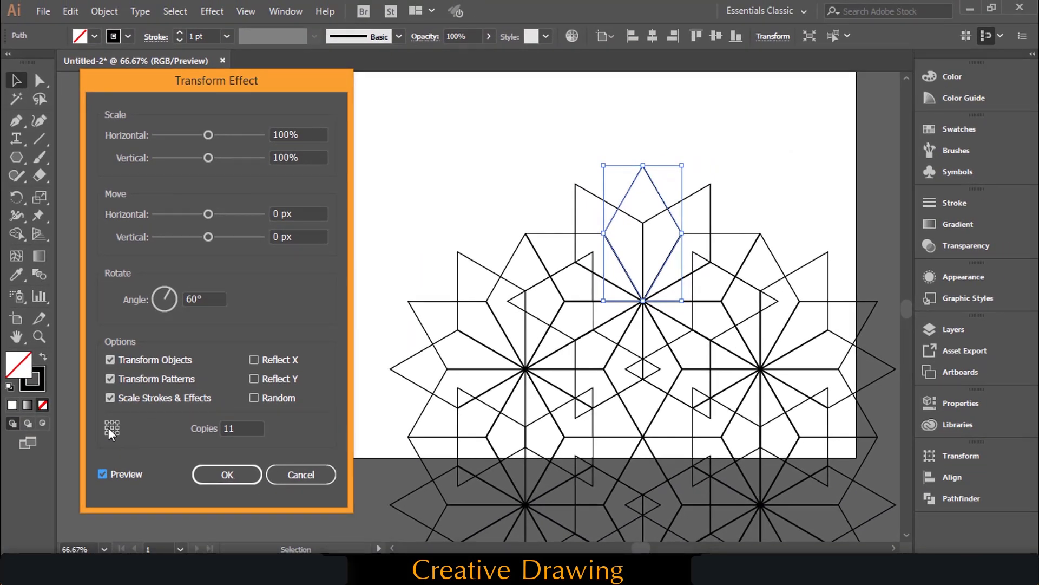
# Step: Set the second effect's reference point to middle left and its copies to 5, and apply it
pyautogui.click(107, 429)
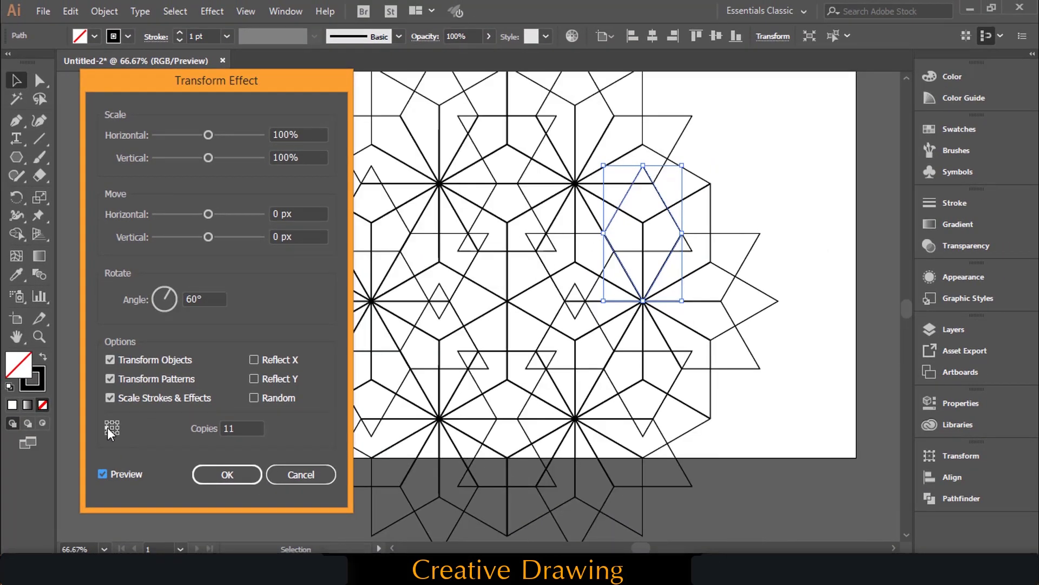
pyautogui.moveTo(253, 425); pyautogui.dragTo(127, 427)
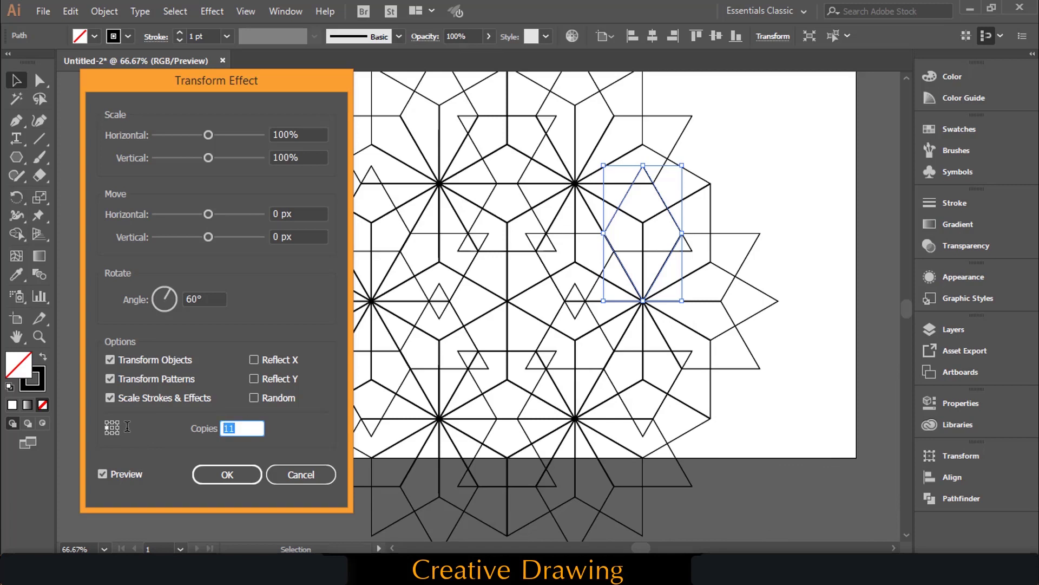
pyautogui.write('5')
pyautogui.click(127, 427)
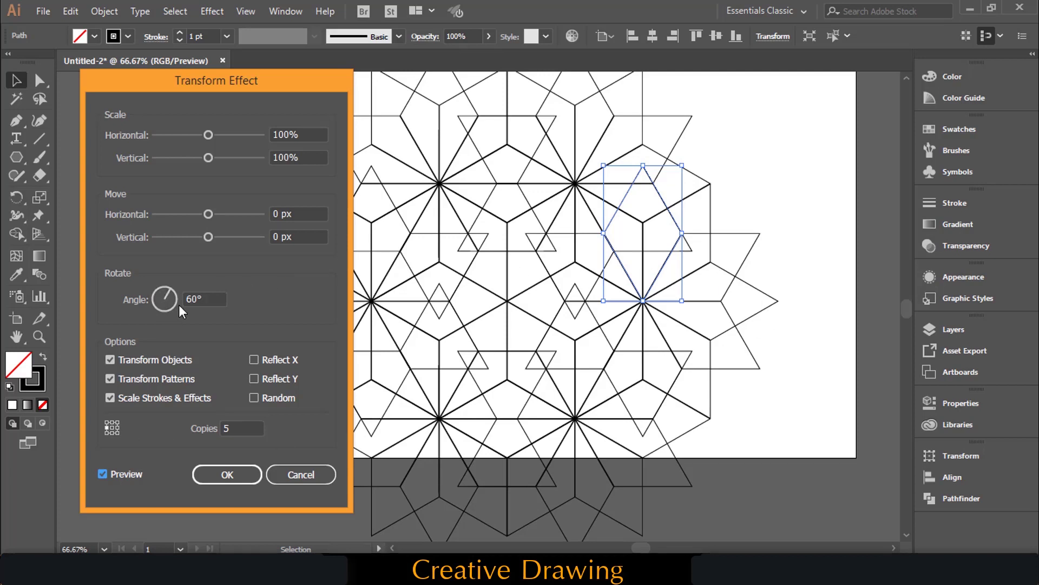
pyautogui.click(230, 481)
# Step: Expand the appearance of the complete star pattern so its Transform effects become real shapes
pyautogui.hotkey('ctrl', '-')
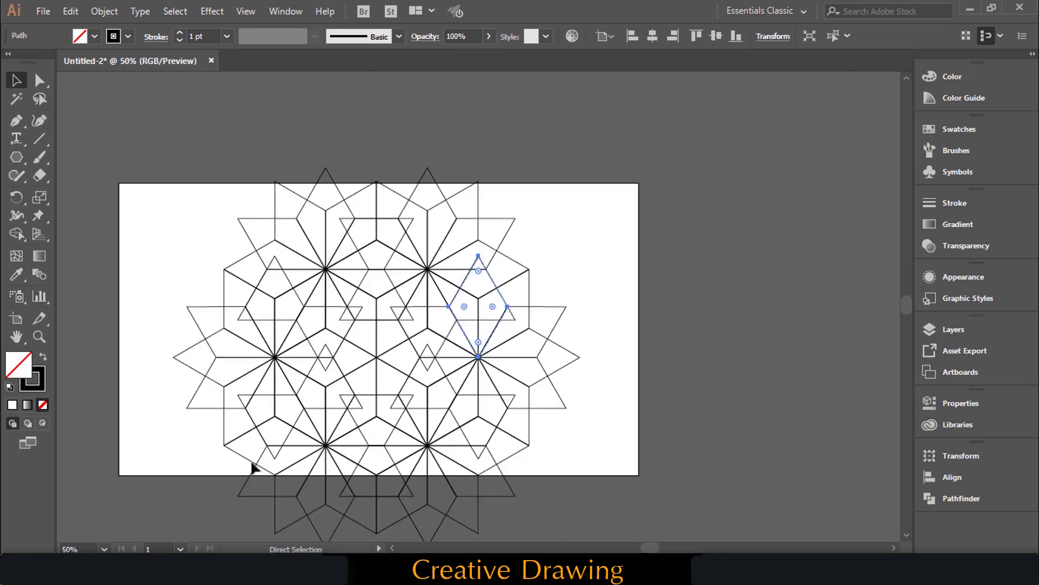
pyautogui.hscroll(-3, 595, 353)
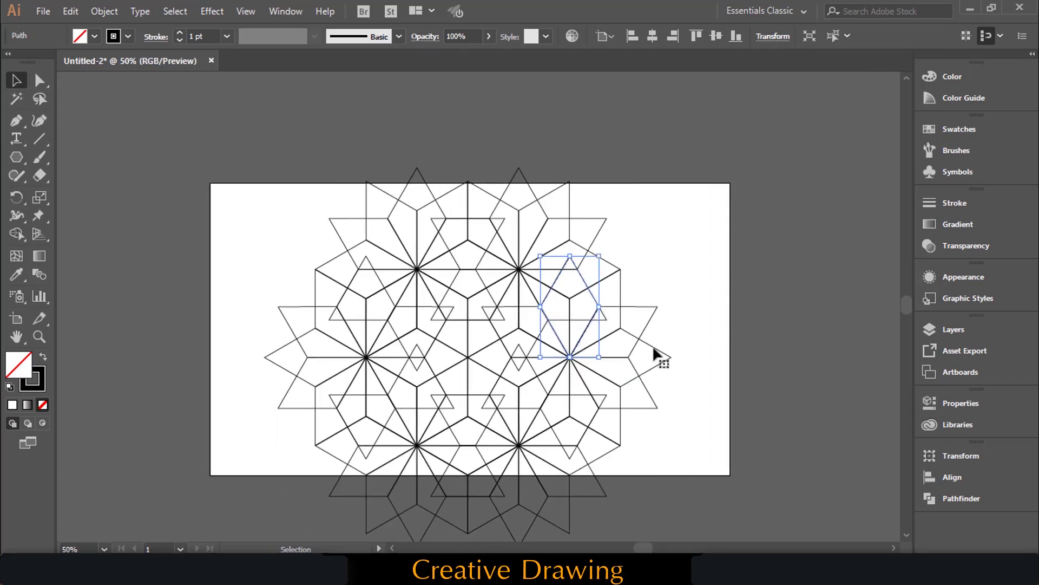
pyautogui.scroll(-3, 660, 343)
pyautogui.click(677, 340)
pyautogui.press('a')
pyautogui.hotkey('ctrl', '+')
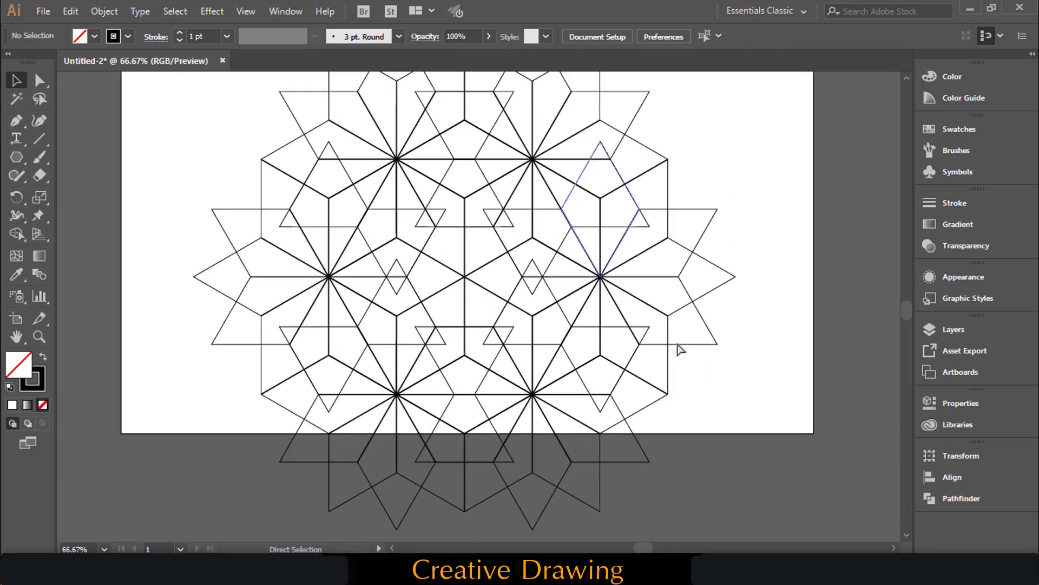
pyautogui.hotkey('ctrl', '-')
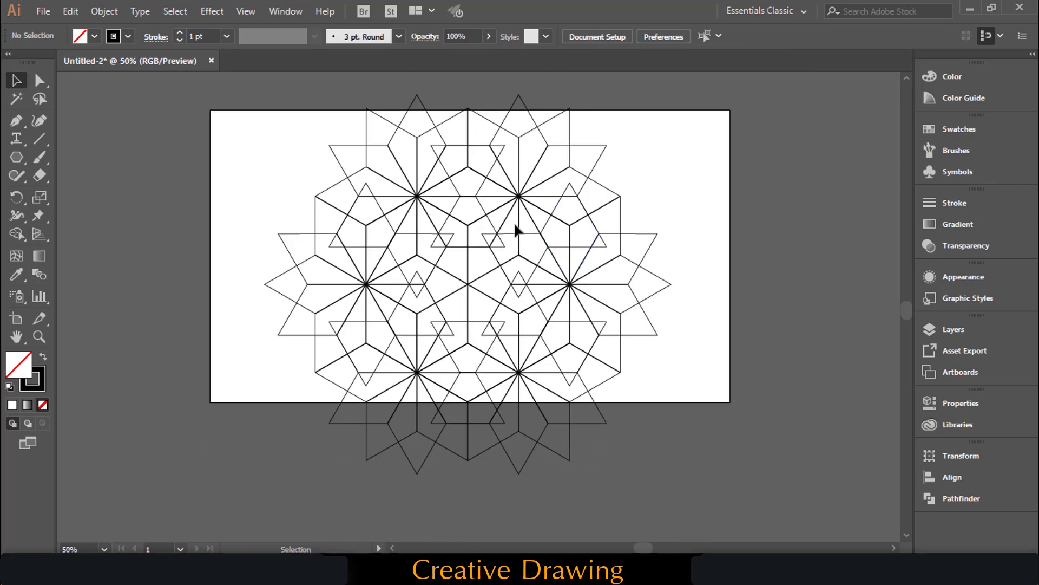
pyautogui.hotkey('ctrl', 'a')
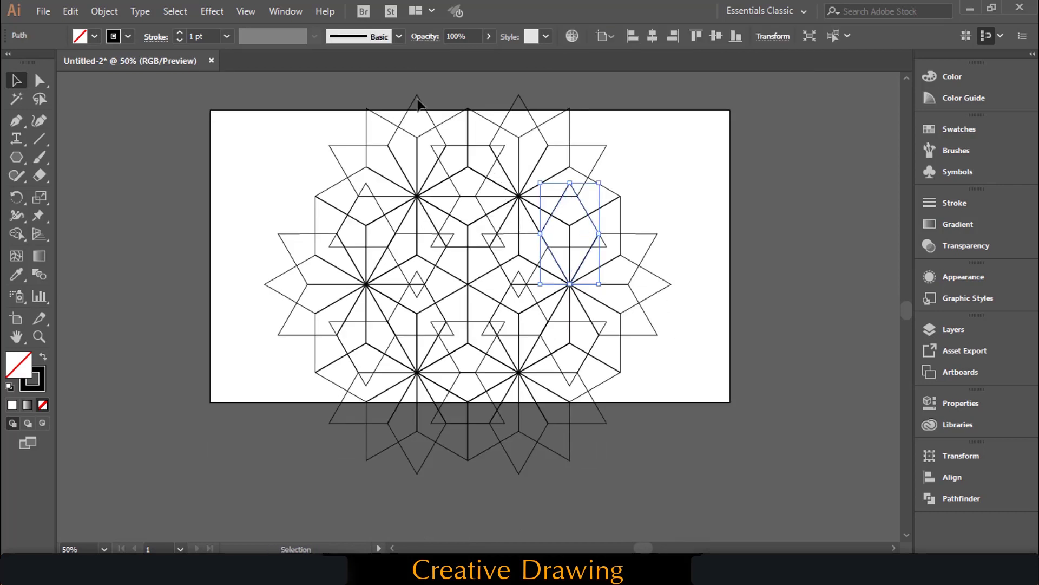
pyautogui.click(108, 12)
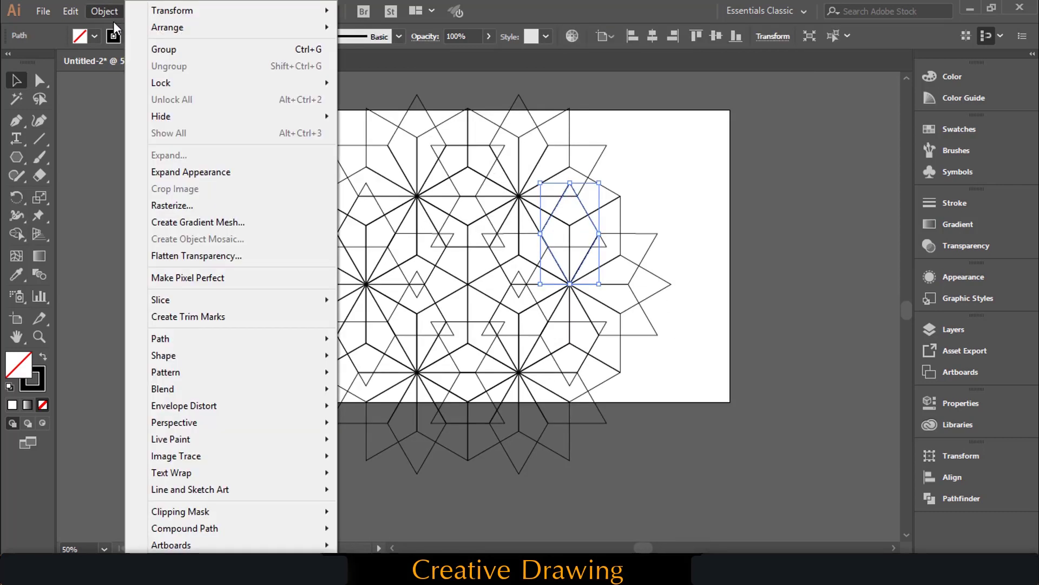
pyautogui.click(158, 171)
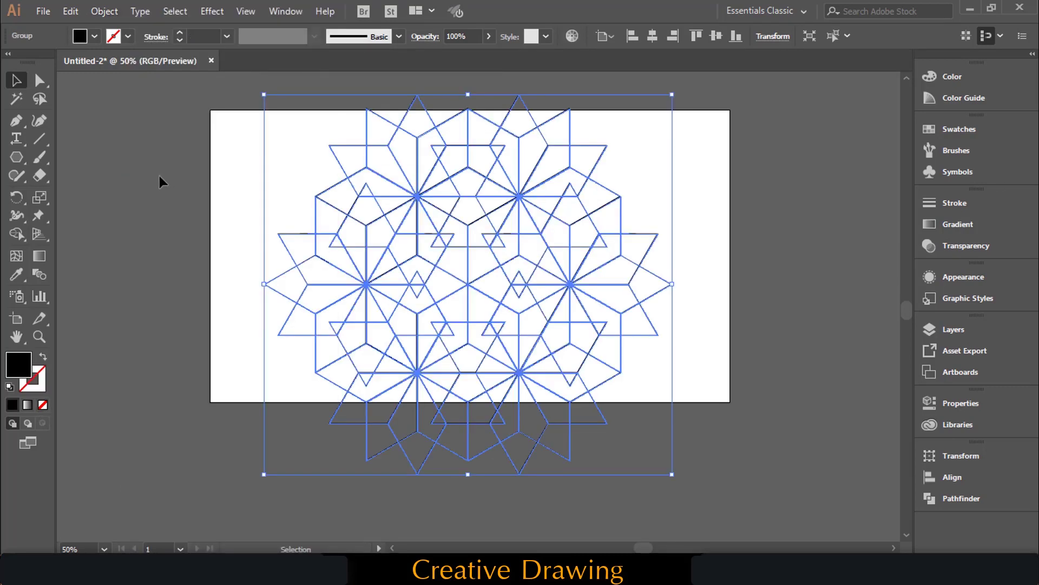
pyautogui.click(160, 177)
# Step: Scale the expanded star pattern down proportionally about its centre to fit the artboard height
pyautogui.click(390, 196)
pyautogui.moveTo(673, 96); pyautogui.dragTo(598, 164)
pyautogui.click(662, 161)
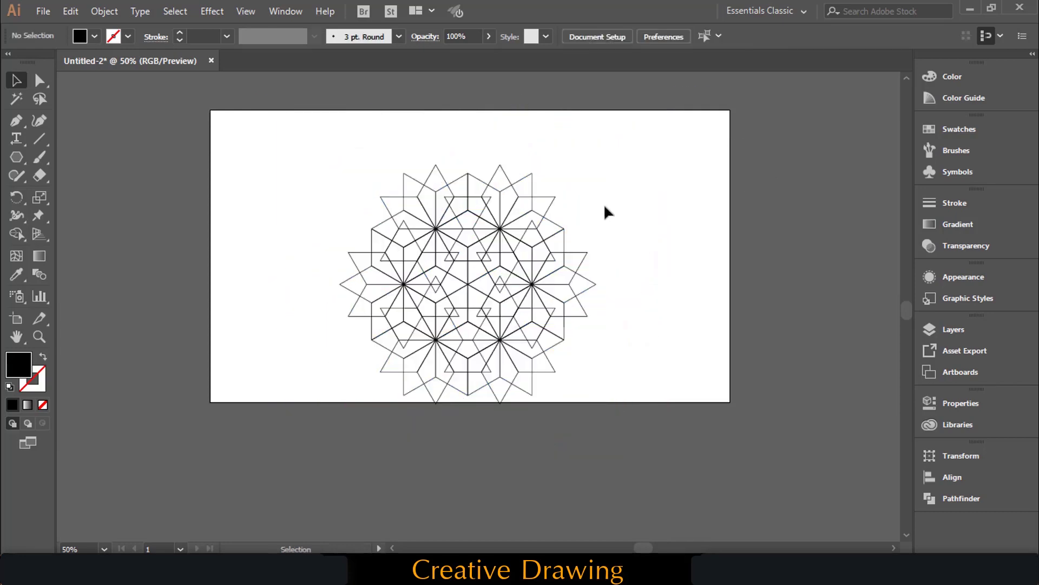
# Step: Rotate the star pattern a quarter turn and scale it down further proportionally
pyautogui.click(554, 227)
pyautogui.moveTo(601, 157); pyautogui.dragTo(576, 395)
pyautogui.click(623, 307)
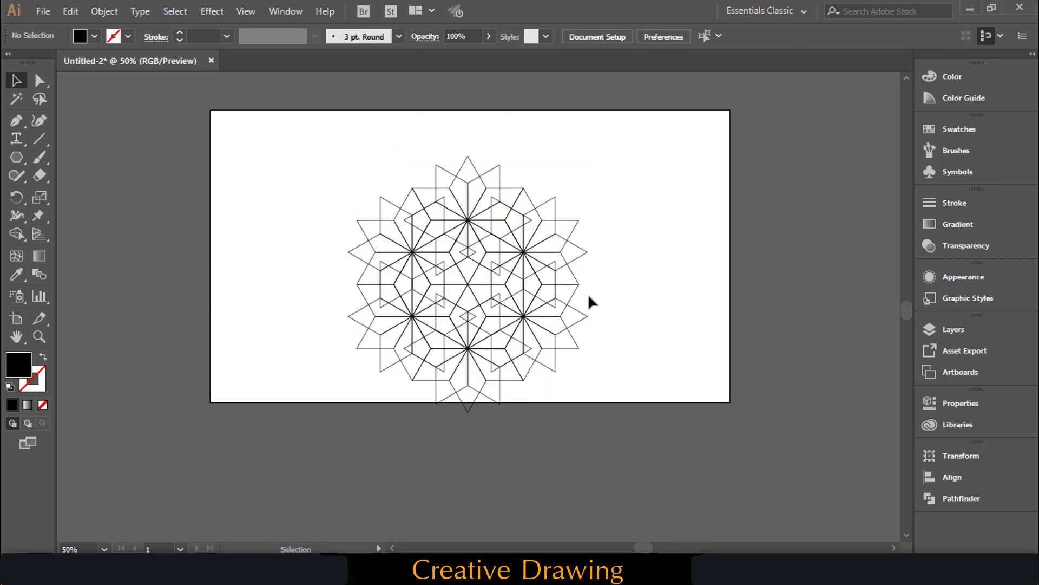
pyautogui.click(570, 267)
pyautogui.moveTo(587, 157); pyautogui.dragTo(532, 214)
pyautogui.click(612, 219)
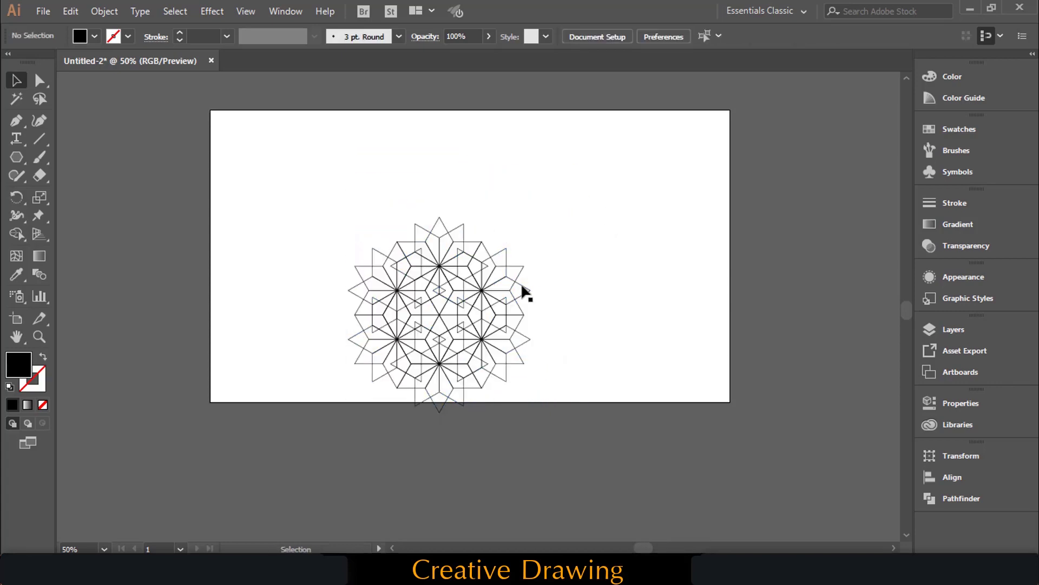
# Step: Duplicate the star pattern straight above itself and scale both copies down together to about the artboard's height
pyautogui.moveTo(513, 292); pyautogui.dragTo(521, 111)
pyautogui.click(573, 188)
pyautogui.scroll(2, 572, 198)
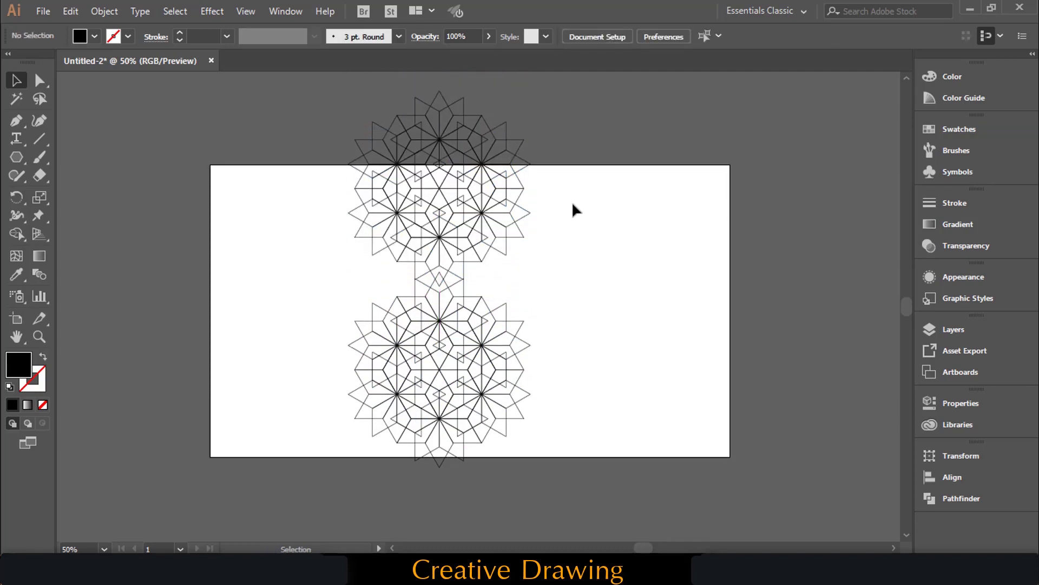
pyautogui.moveTo(609, 217); pyautogui.dragTo(404, 417)
pyautogui.moveTo(530, 91); pyautogui.dragTo(496, 163)
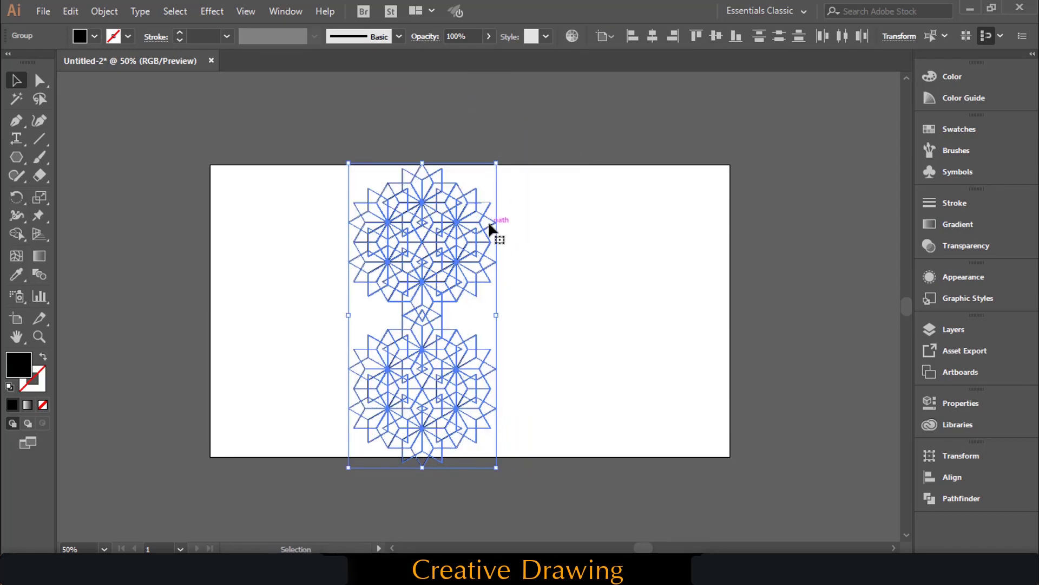
# Step: Group the two star patterns and centre the group on the artboard
pyautogui.press('a')
pyautogui.press('v')
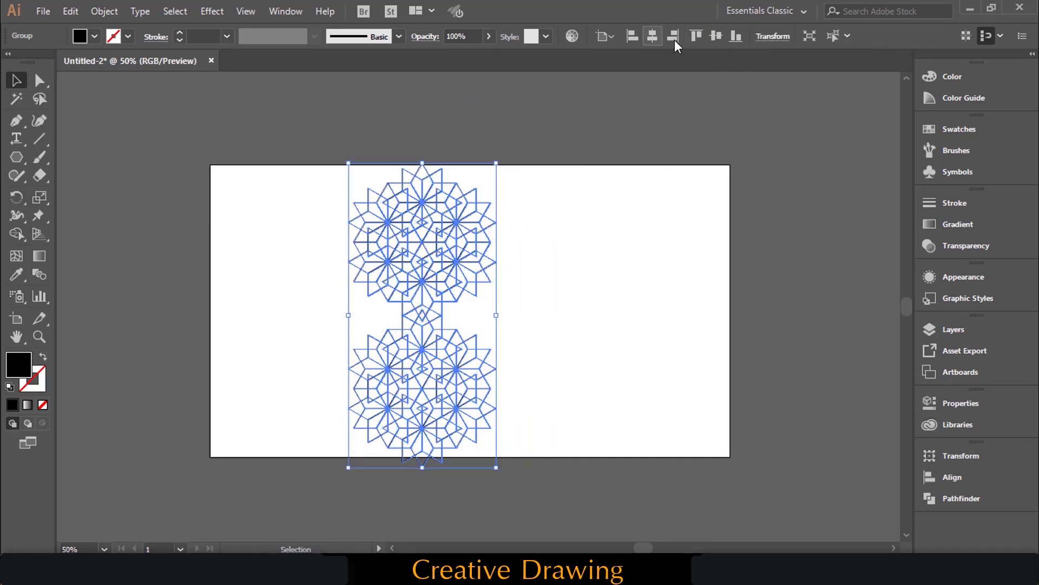
pyautogui.click(653, 37)
pyautogui.click(615, 229)
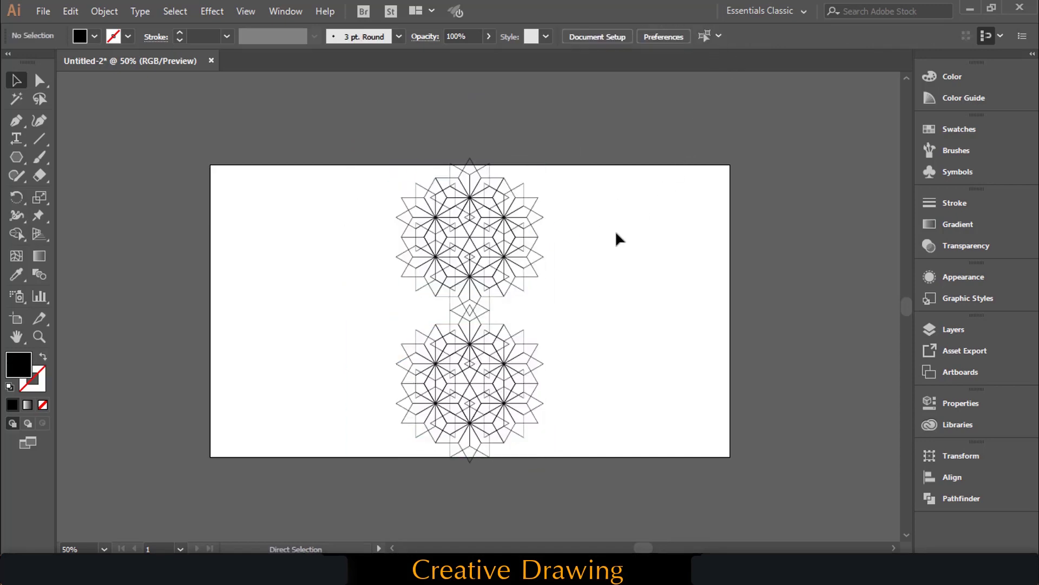
# Step: Ungroup the pair of star patterns so each can be moved separately
pyautogui.hotkey('ctrl', '=')
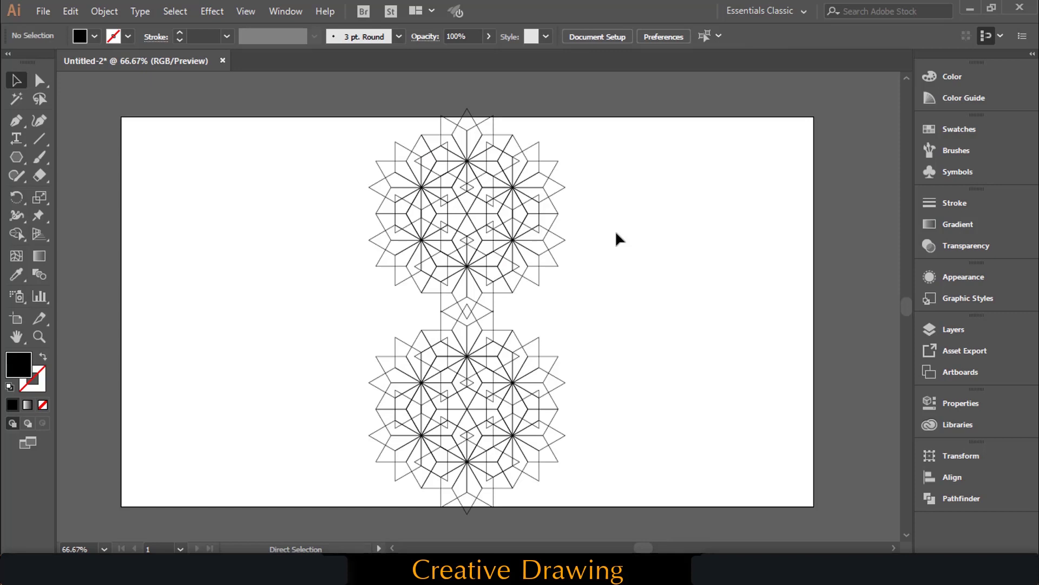
pyautogui.hotkey('ctrl', '=')
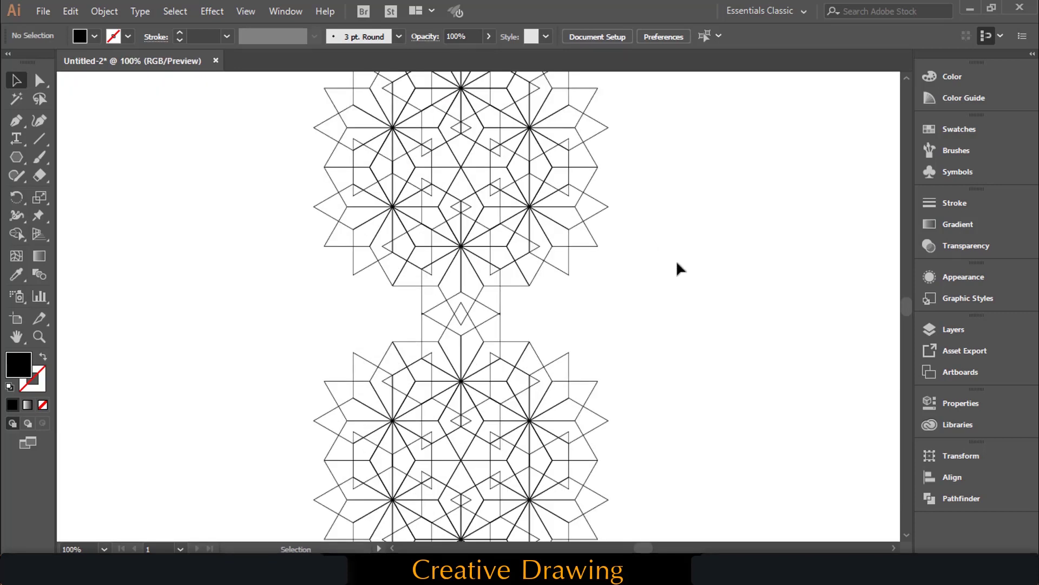
pyautogui.scroll(4, 678, 263)
pyautogui.scroll(-3, 679, 262)
pyautogui.click(570, 250)
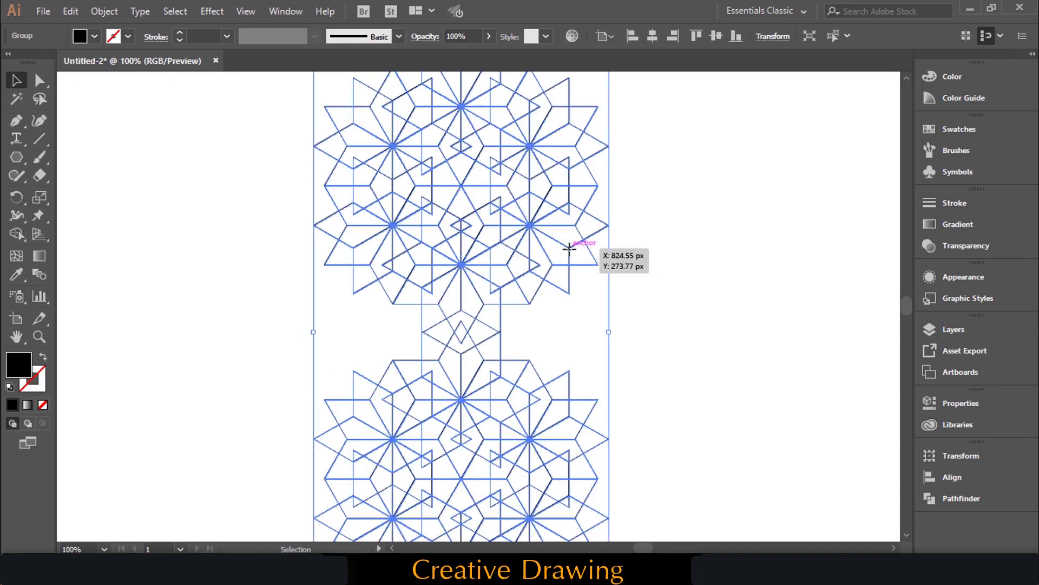
pyautogui.click(104, 11)
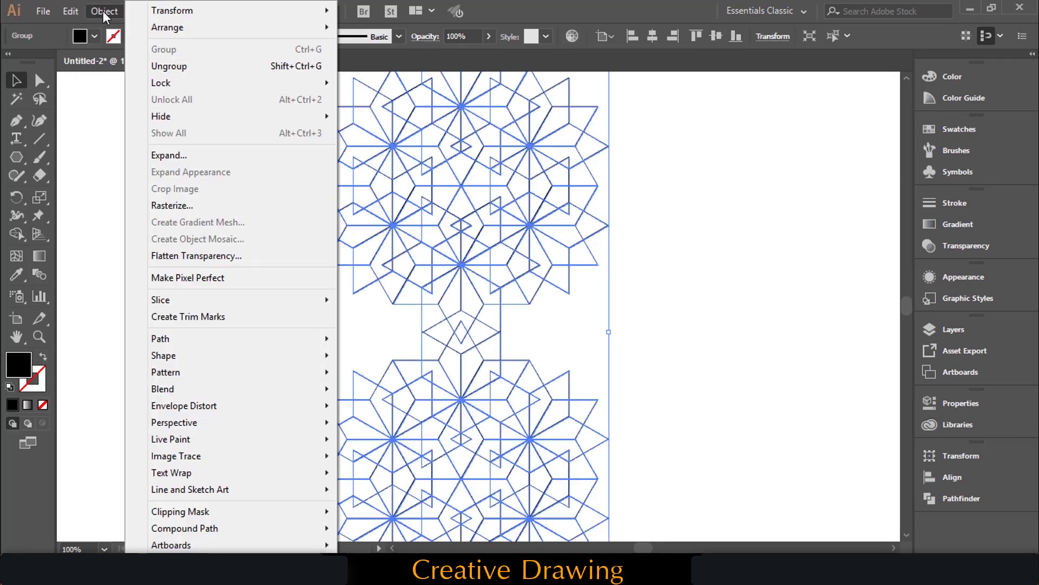
pyautogui.click(157, 66)
pyautogui.click(655, 249)
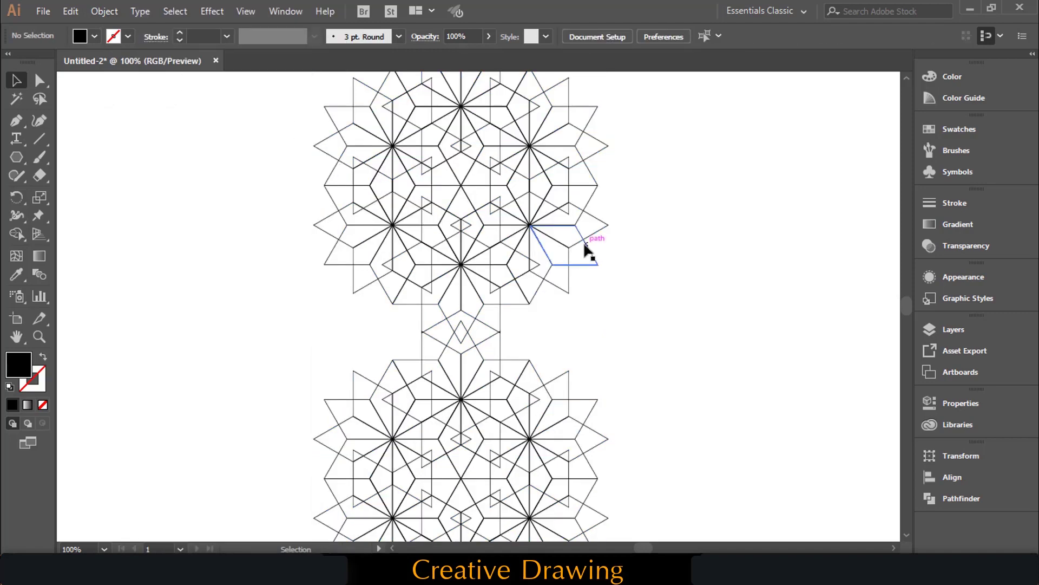
# Step: Move the upper star pattern straight down until its lowest star petals interlock with the lower pattern's top petals
pyautogui.click(587, 263)
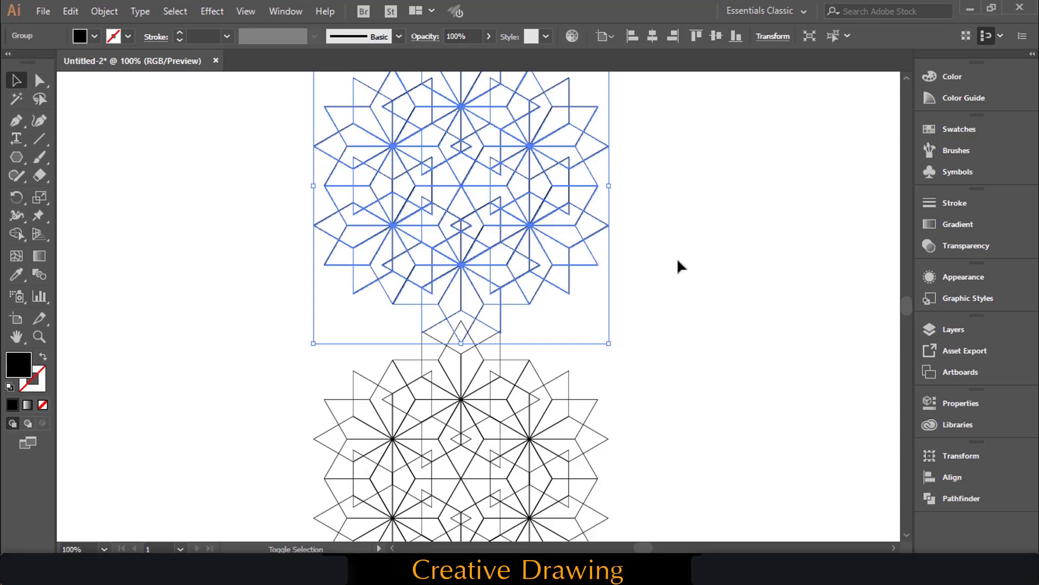
pyautogui.click(714, 244)
pyautogui.moveTo(591, 255); pyautogui.dragTo(609, 313)
pyautogui.click(670, 305)
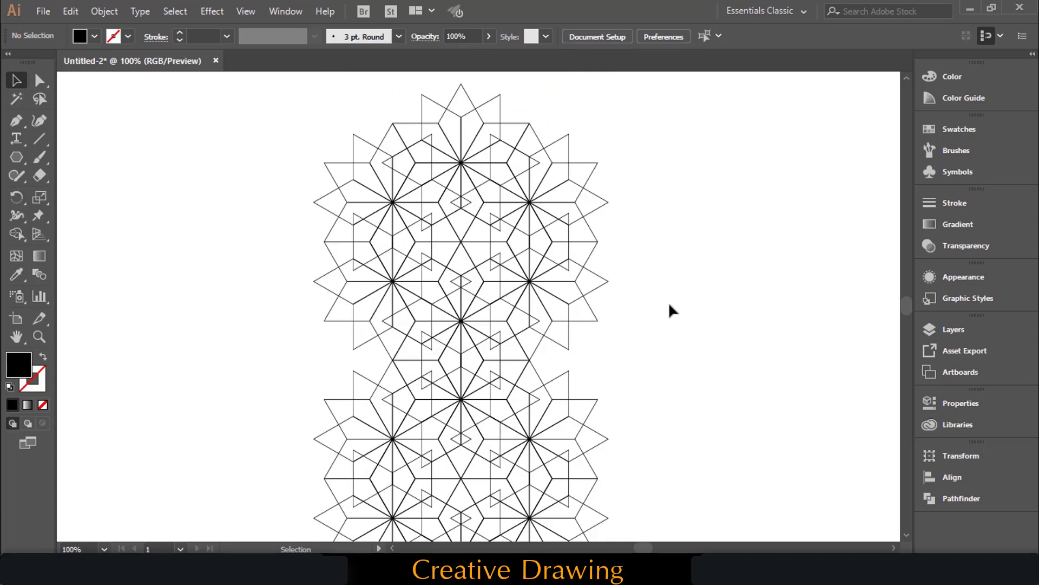
# Step: Merge the two interlocked star patterns into one shape with the Pathfinder Unite mode
pyautogui.scroll(-3, 671, 306)
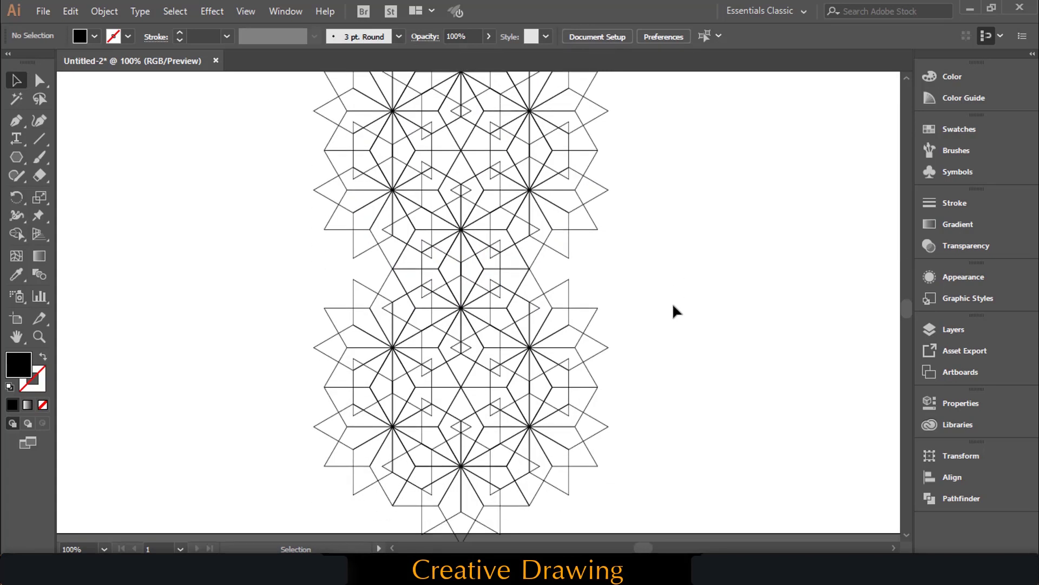
pyautogui.moveTo(712, 163); pyautogui.dragTo(321, 431)
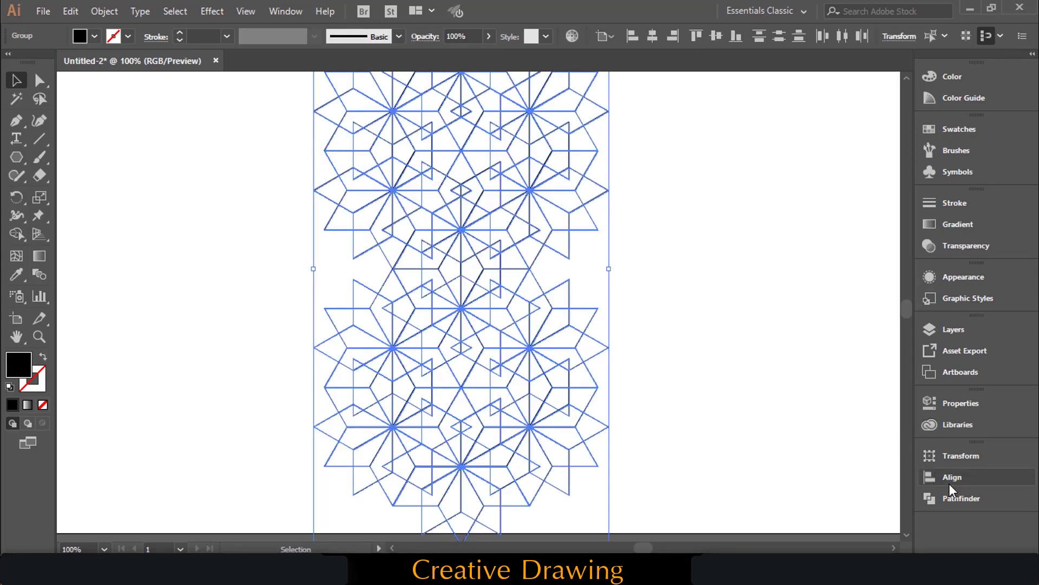
pyautogui.click(952, 499)
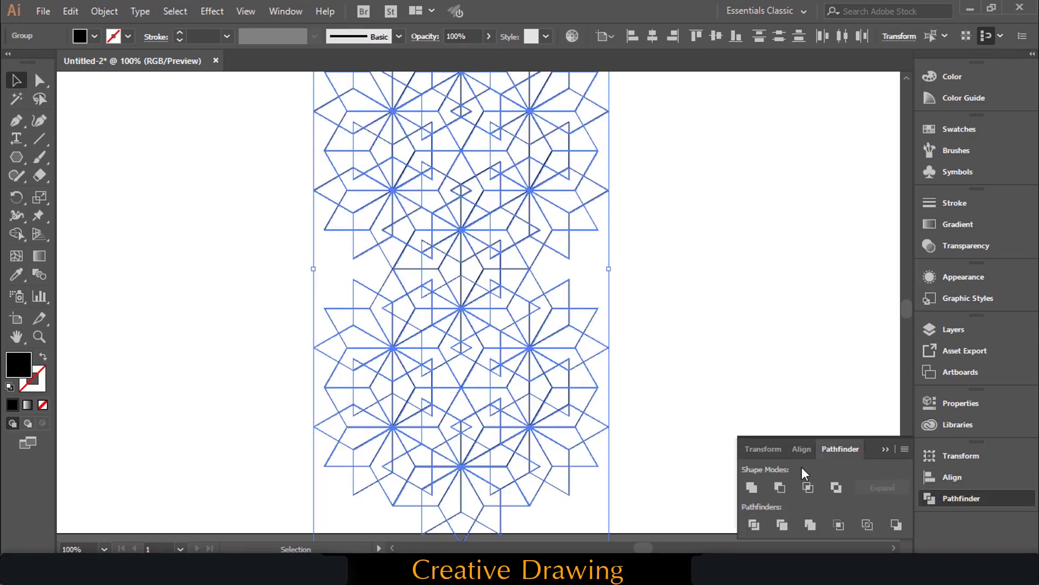
pyautogui.click(751, 489)
pyautogui.click(725, 333)
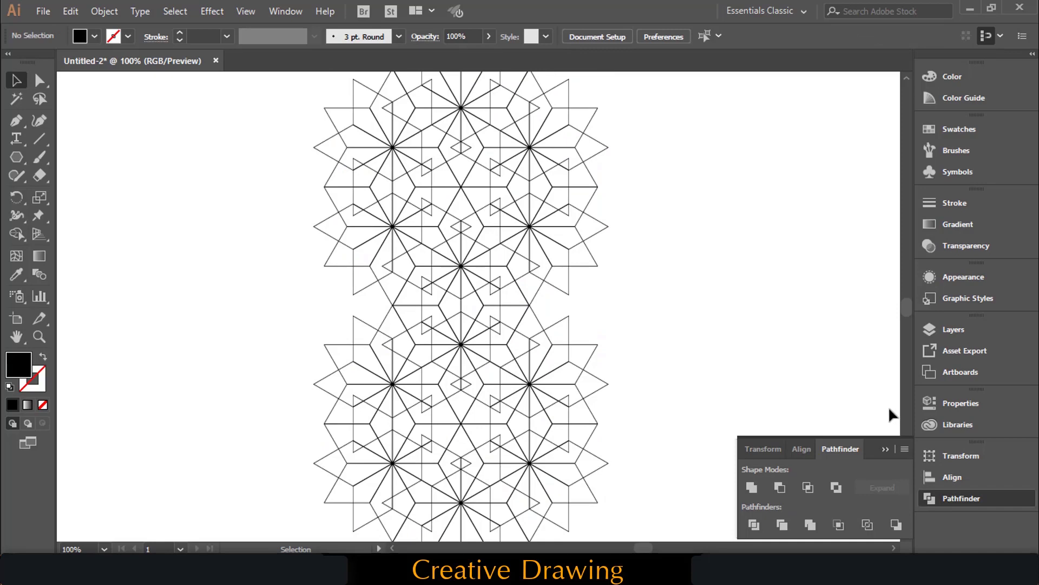
pyautogui.click(884, 447)
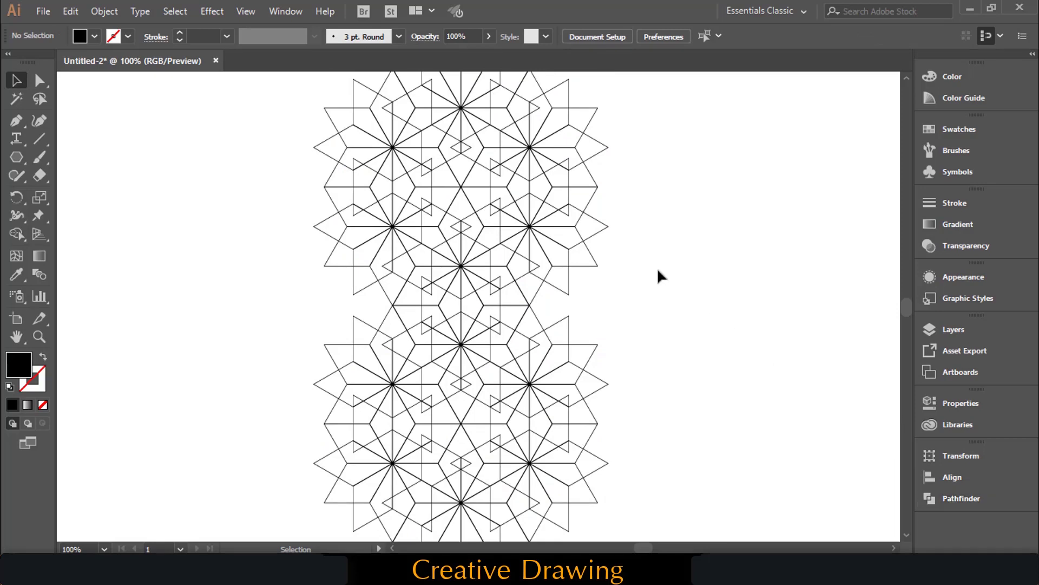
# Step: Move the united star pattern to the right side of the artboard to free drawing space
pyautogui.hotkey('ctrl', '-')
pyautogui.click(528, 227)
pyautogui.moveTo(528, 227); pyautogui.dragTo(754, 198)
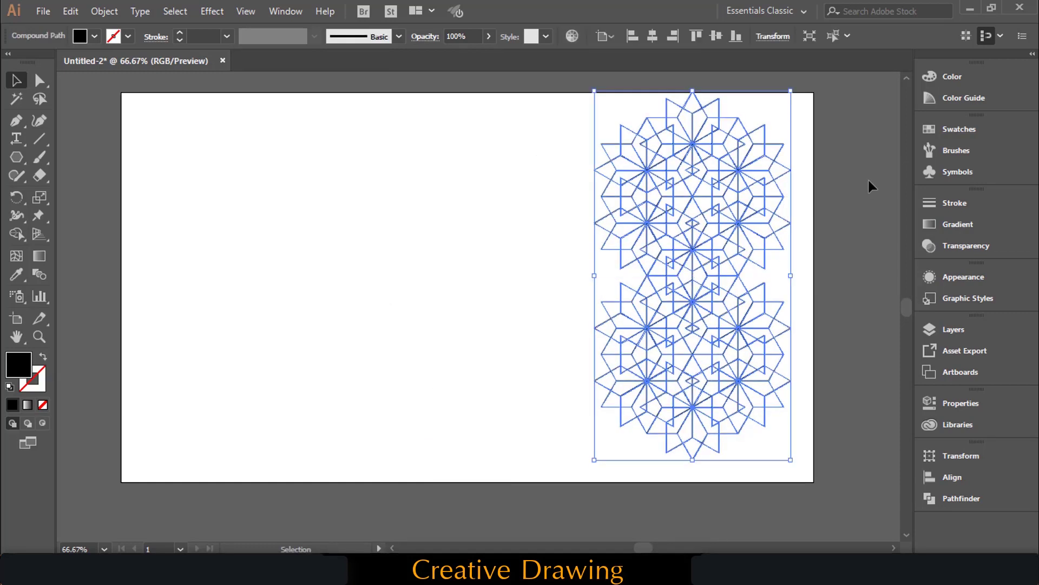
pyautogui.click(869, 181)
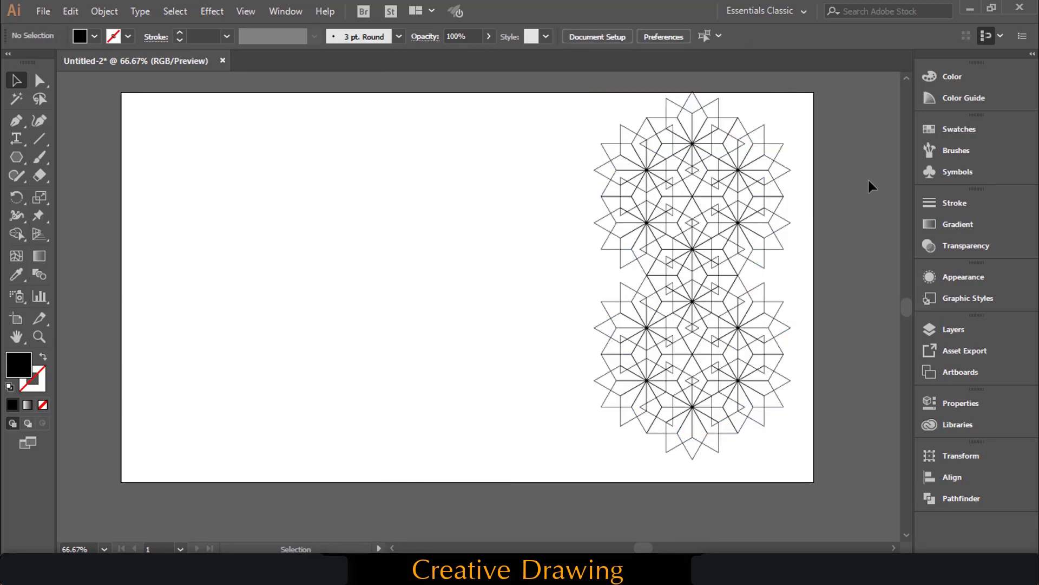
# Step: Swap the colours to no fill with a black stroke and draw a circle in the empty area beside the pattern
pyautogui.click(42, 357)
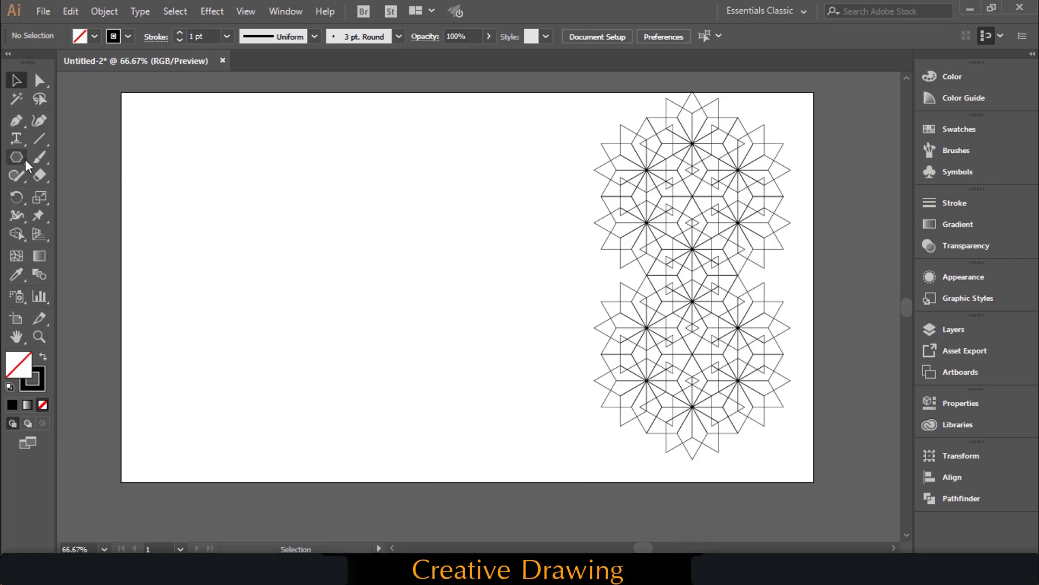
pyautogui.moveTo(25, 159); pyautogui.dragTo(70, 191)
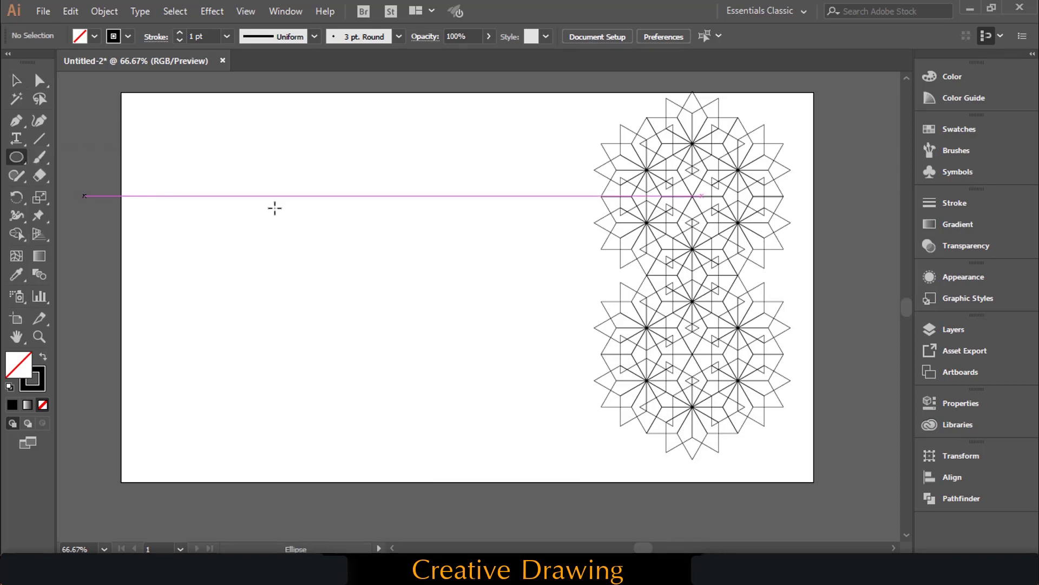
pyautogui.moveTo(425, 226); pyautogui.dragTo(513, 155)
pyautogui.click(17, 80)
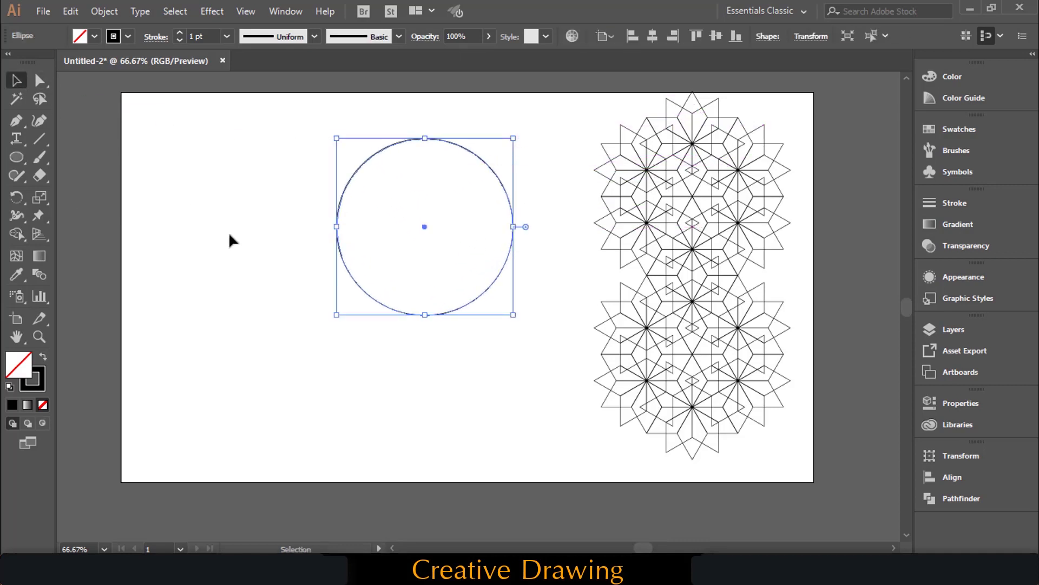
# Step: Enlarge the circle slightly and duplicate it horizontally to the left so the two circles overlap
pyautogui.moveTo(339, 316); pyautogui.dragTo(311, 340)
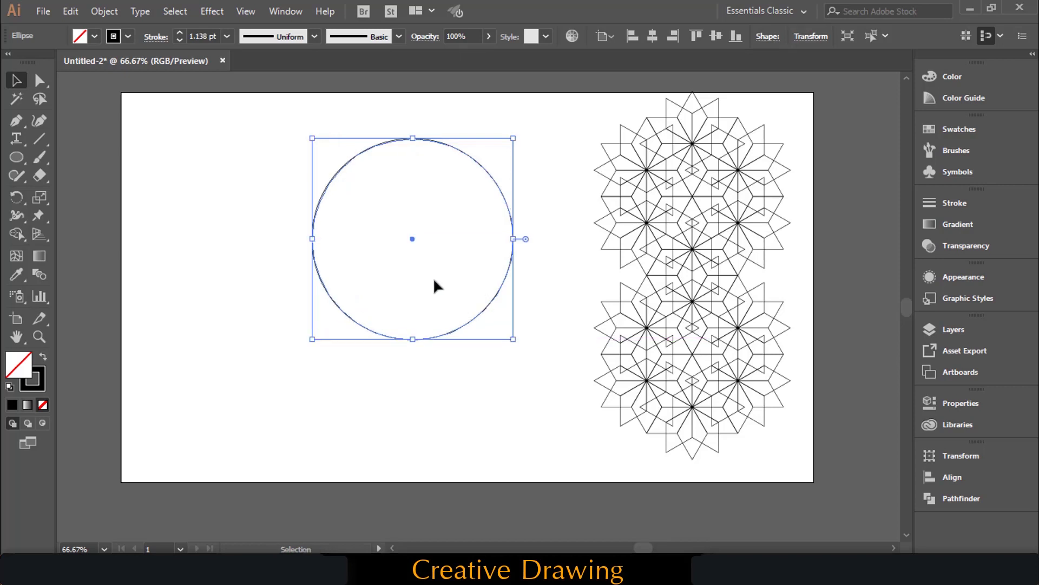
pyautogui.click(534, 259)
pyautogui.moveTo(509, 263); pyautogui.dragTo(471, 272)
pyautogui.moveTo(433, 275); pyautogui.dragTo(432, 276)
pyautogui.click(551, 270)
pyautogui.hscroll(-1, 552, 269)
pyautogui.hscroll(-4, 553, 274)
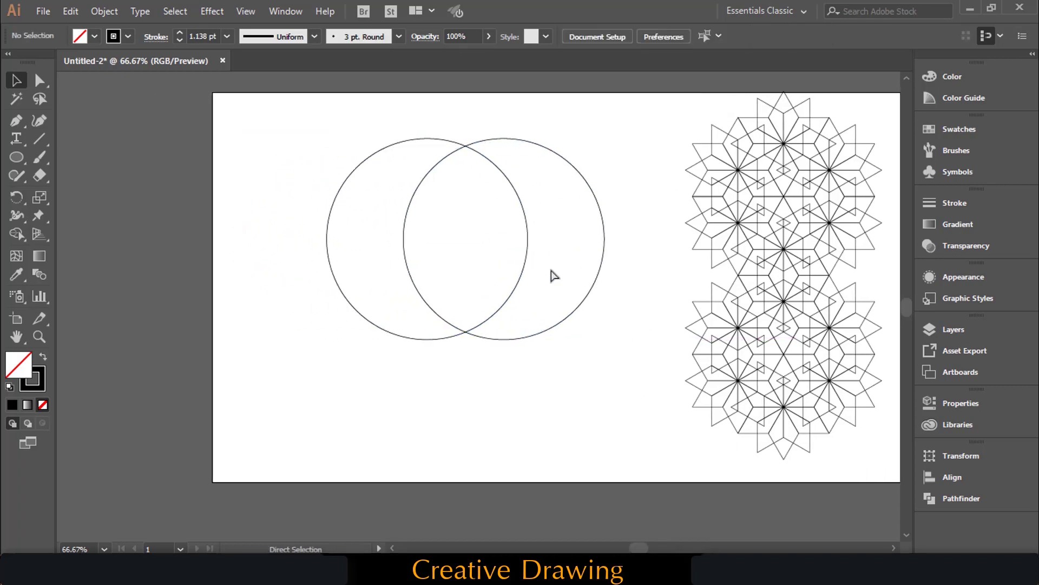
# Step: Nudge the left circle slightly to the right to widen its overlap with the other circle
pyautogui.hotkey('ctrl', '=')
pyautogui.scroll(3, 551, 272)
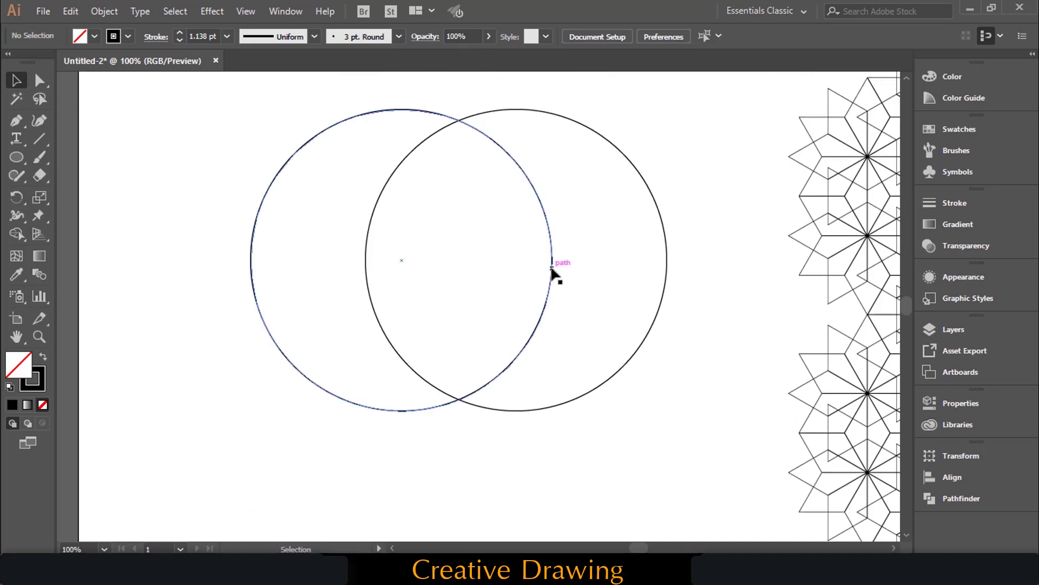
pyautogui.click(552, 268)
pyautogui.press('Right')
pyautogui.press('Right')
pyautogui.press('Right')
pyautogui.press('Right')
pyautogui.press('Right')
pyautogui.press('Right')
pyautogui.press('Right')
pyautogui.press('Right')
pyautogui.press('Right')
pyautogui.press('Right')
pyautogui.press('Right')
pyautogui.press('Right')
pyautogui.click(639, 199)
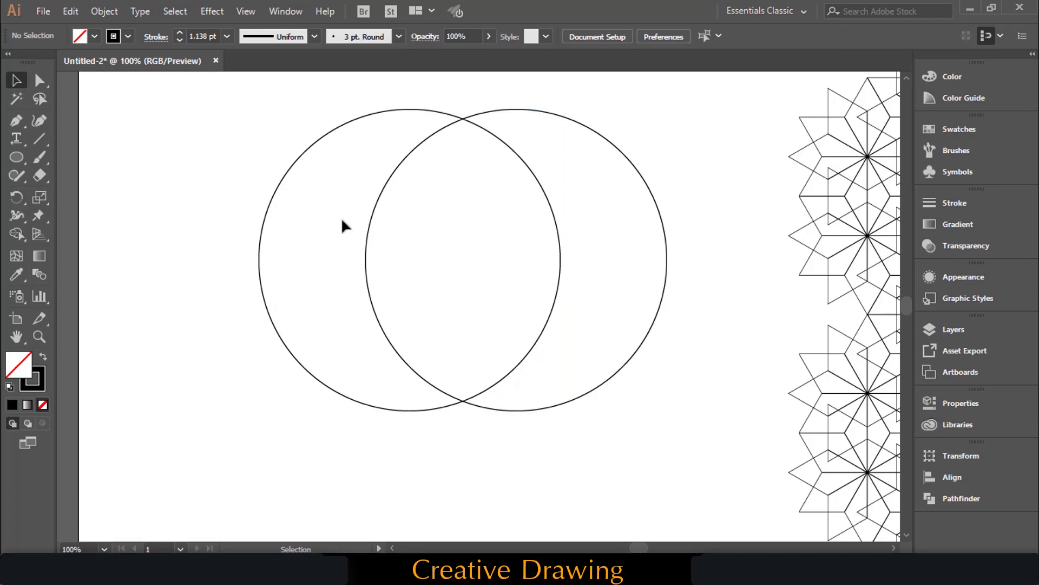
# Step: Draw a tall rectangle as wide as the circles' overlap, extending downward from near the circles' horizontal midline
pyautogui.moveTo(25, 162); pyautogui.dragTo(71, 157)
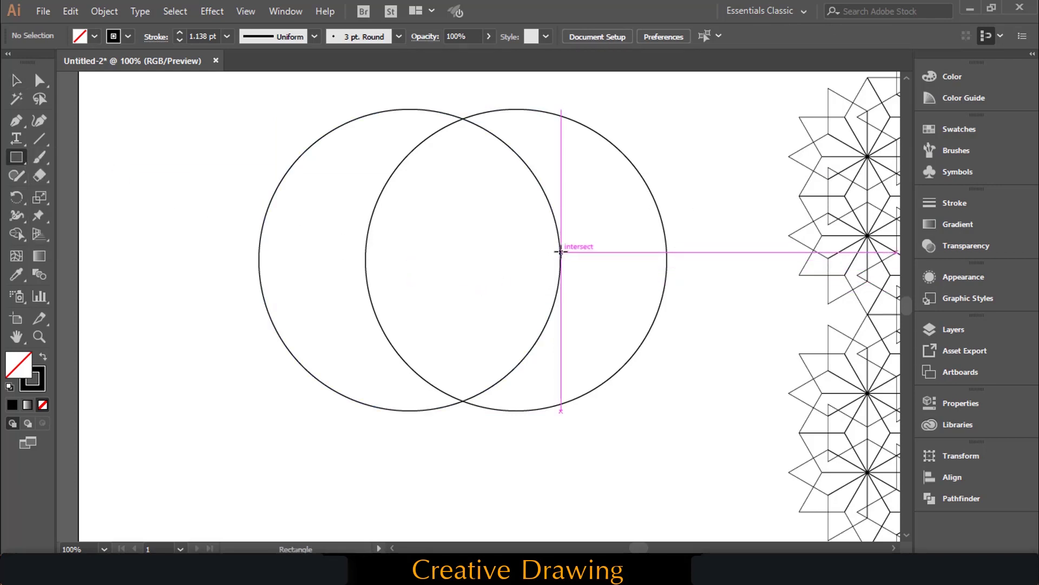
pyautogui.moveTo(553, 262); pyautogui.dragTo(364, 490)
pyautogui.scroll(2, 413, 320)
pyautogui.click(16, 80)
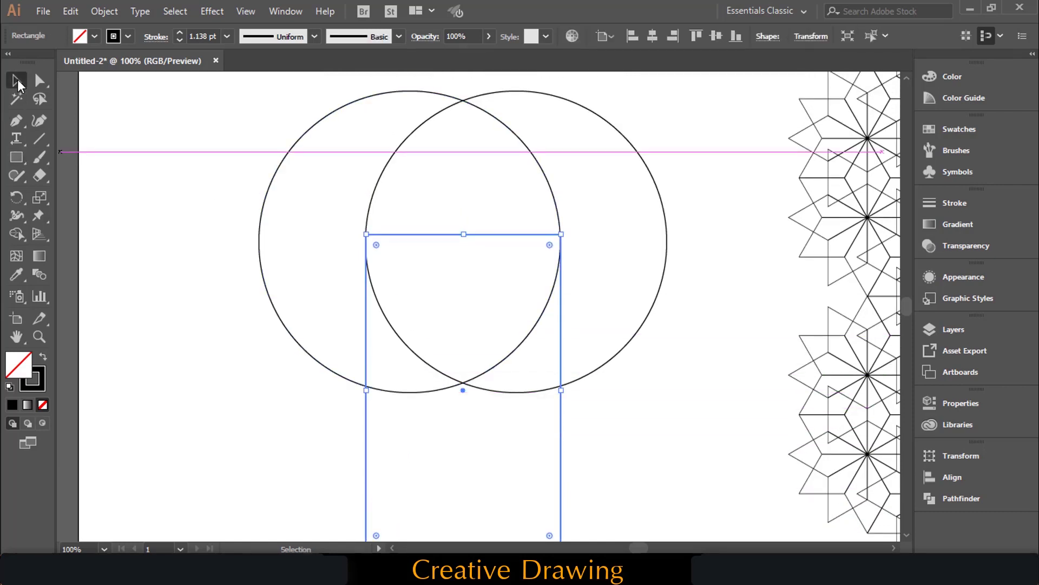
# Step: Select both circles and the rectangle, and remove the outer crescents on both sides with the Shape Builder
pyautogui.click(702, 93)
pyautogui.moveTo(704, 93); pyautogui.dragTo(336, 522)
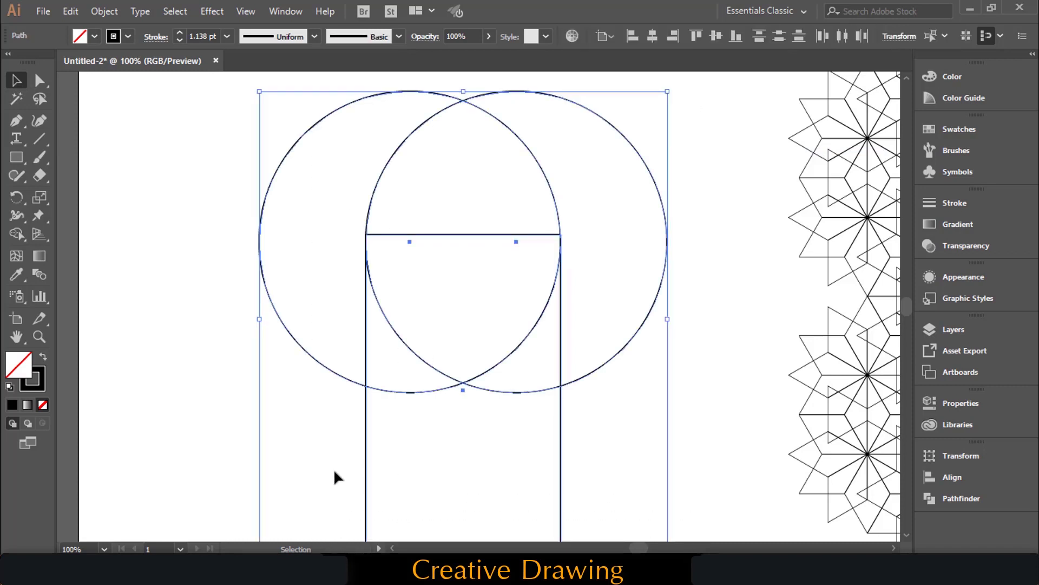
pyautogui.click(16, 234)
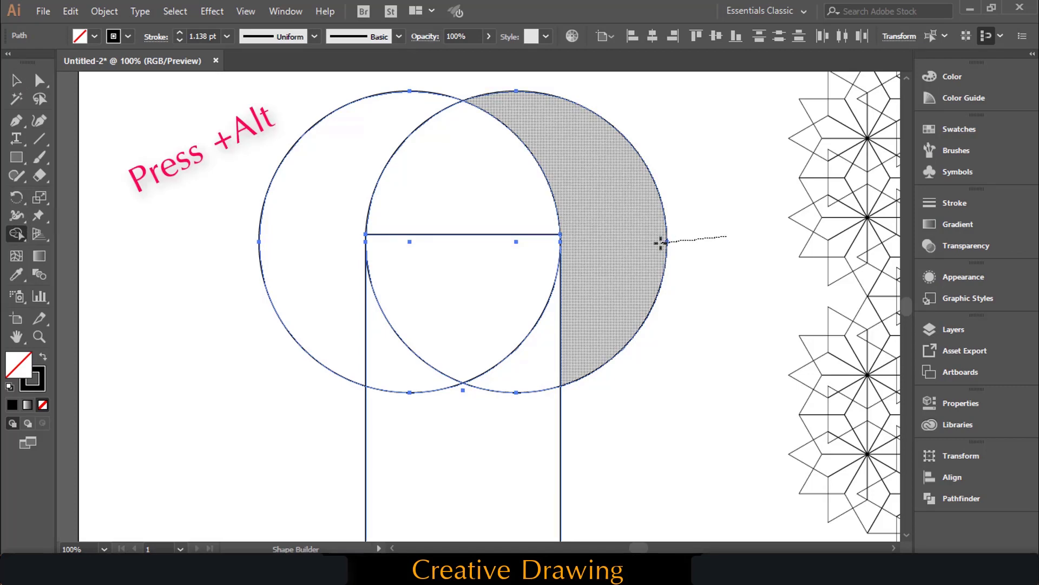
pyautogui.keyDown('alt'); pyautogui.click(661, 238); pyautogui.keyUp('alt')
pyautogui.keyDown('alt'); pyautogui.click(285, 246); pyautogui.keyUp('alt')
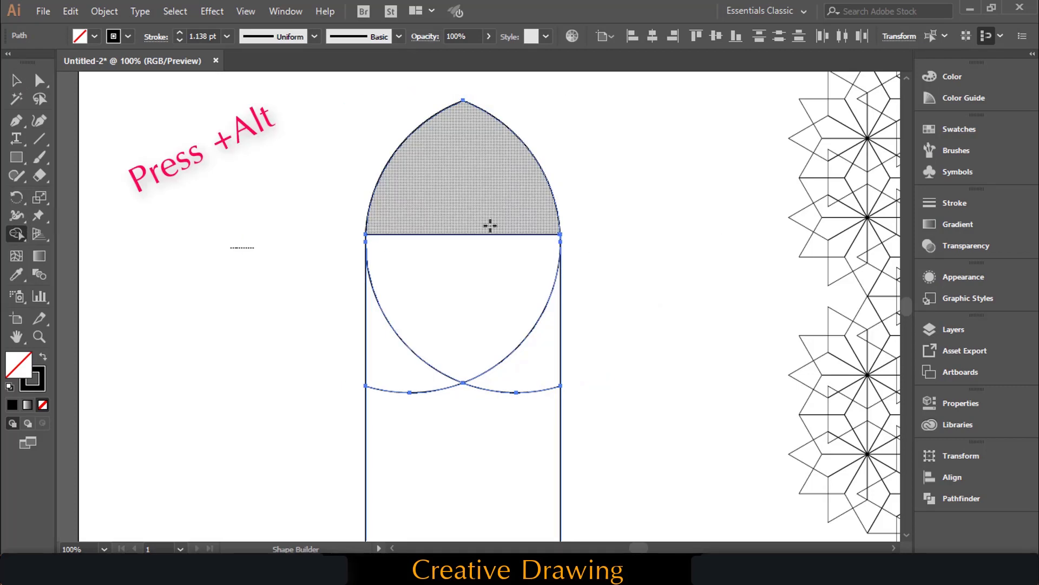
# Step: Merge the remaining overlap regions and the rectangle into a single pointed arch with the Shape Builder
pyautogui.moveTo(499, 205)
pyautogui.mouseDown()
pyautogui.moveTo(526, 374)
pyautogui.moveTo(440, 379)
pyautogui.moveTo(485, 392)
pyautogui.mouseUp()
pyautogui.click(16, 80)
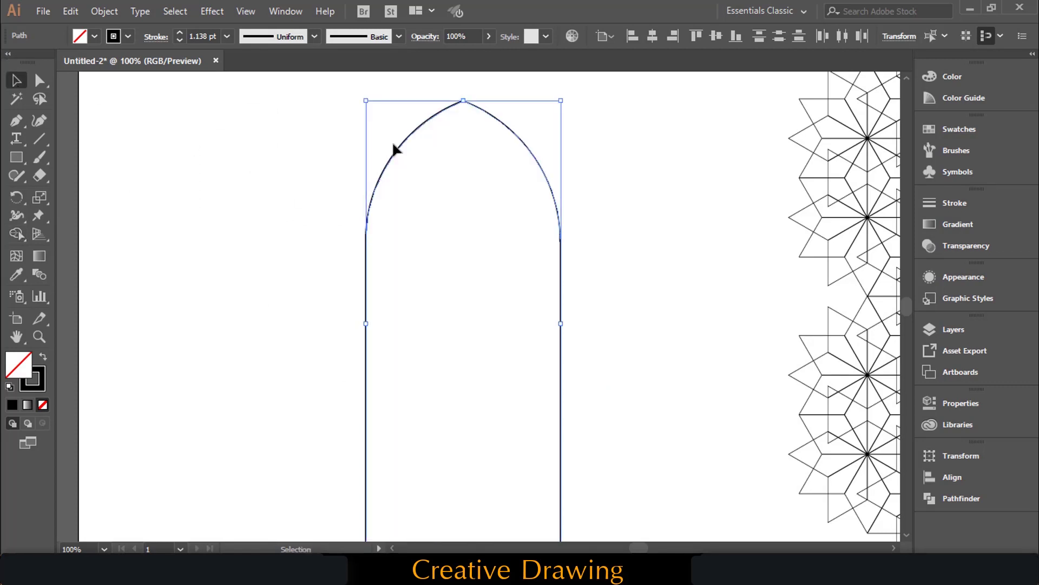
pyautogui.click(632, 193)
pyautogui.hotkey('ctrl', '-')
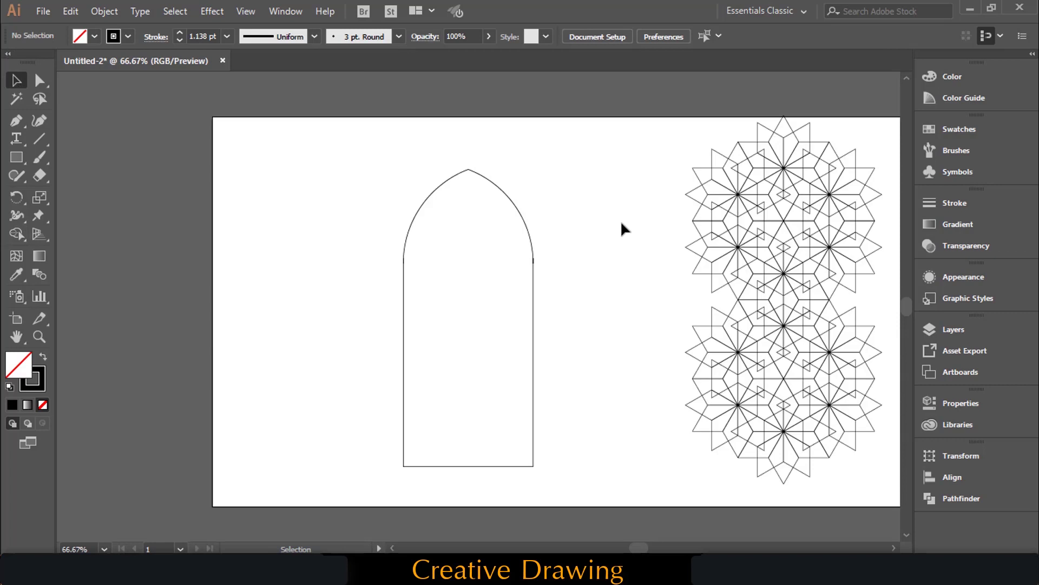
# Step: Enlarge the arch slightly about its centre and set its stroke weight to 17 pt
pyautogui.click(537, 263)
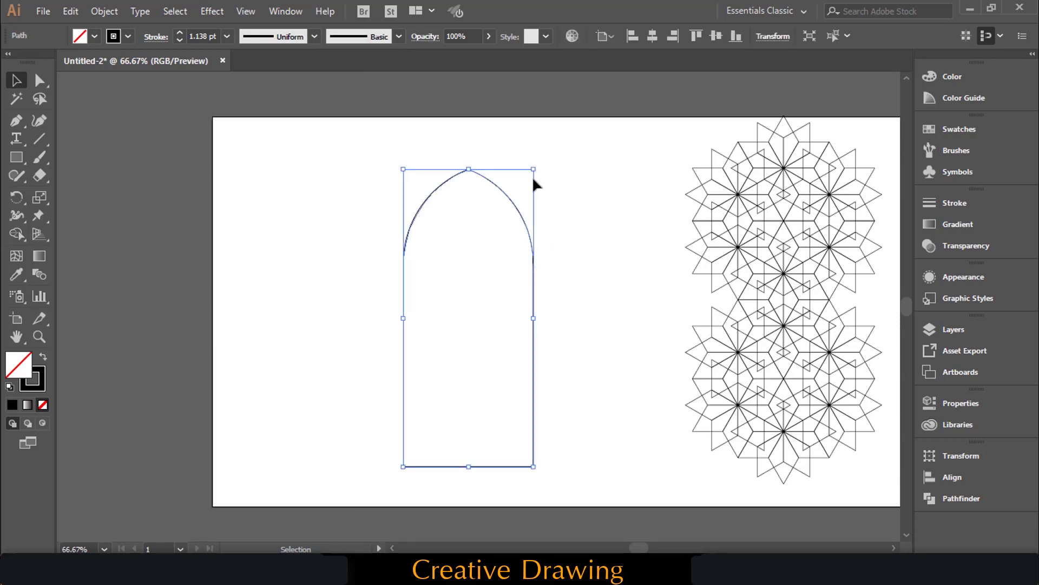
pyautogui.moveTo(533, 169); pyautogui.dragTo(548, 150)
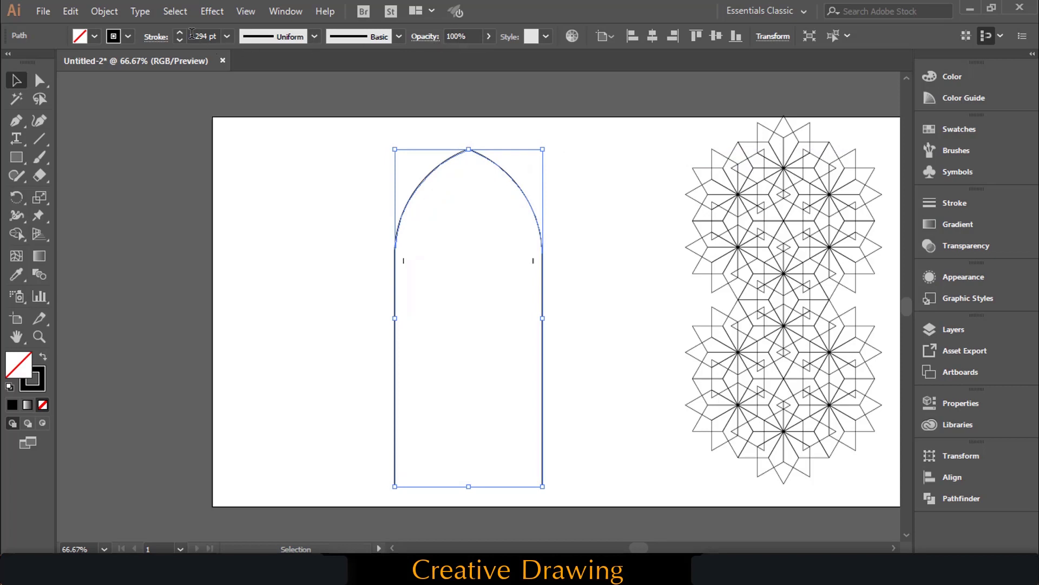
pyautogui.click(180, 33)
pyautogui.click(181, 32)
pyautogui.click(181, 32)
pyautogui.click(180, 32)
pyautogui.click(181, 32)
pyautogui.click(180, 33)
pyautogui.click(181, 33)
pyautogui.click(183, 32)
pyautogui.click(183, 32)
pyautogui.click(183, 32)
pyautogui.click(183, 31)
pyautogui.click(183, 32)
pyautogui.click(183, 32)
pyautogui.click(183, 32)
pyautogui.click(183, 31)
pyautogui.click(605, 233)
# Step: Move the arch aside towards the star pattern and delete the two small leftover line fragments
pyautogui.click(534, 261)
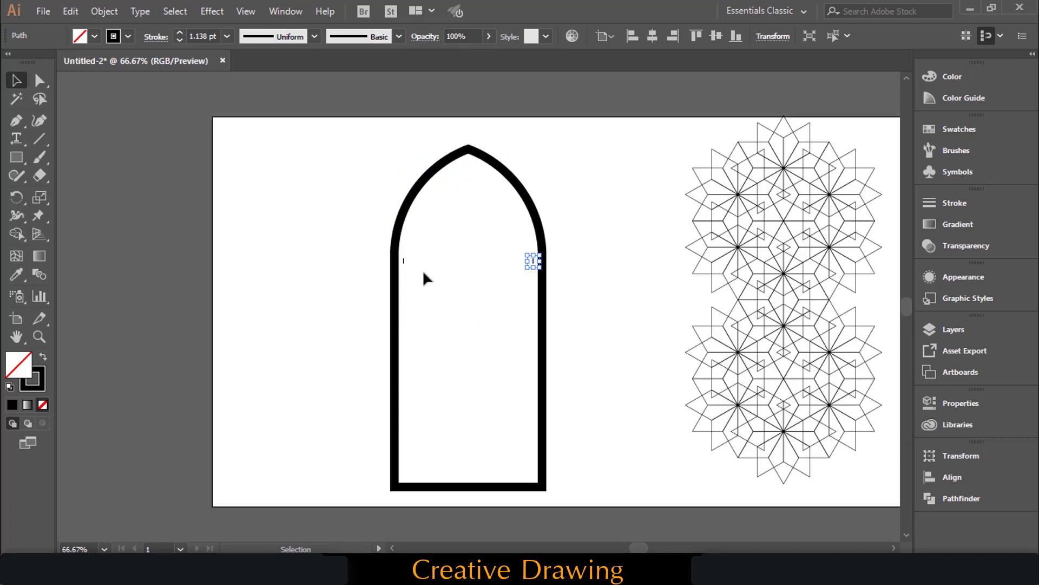
pyautogui.click(424, 273)
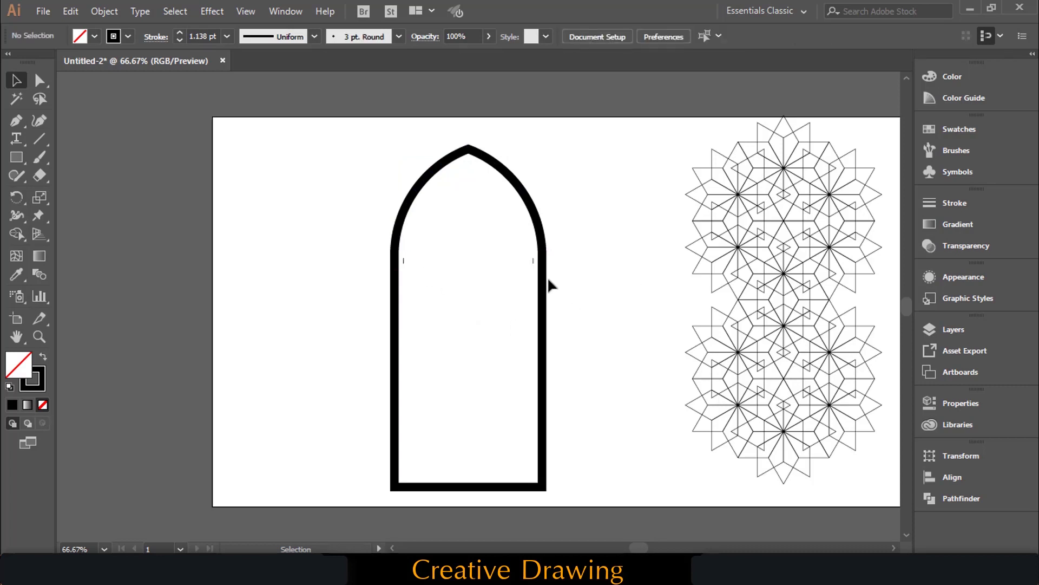
pyautogui.moveTo(546, 274); pyautogui.dragTo(689, 271)
pyautogui.click(515, 295)
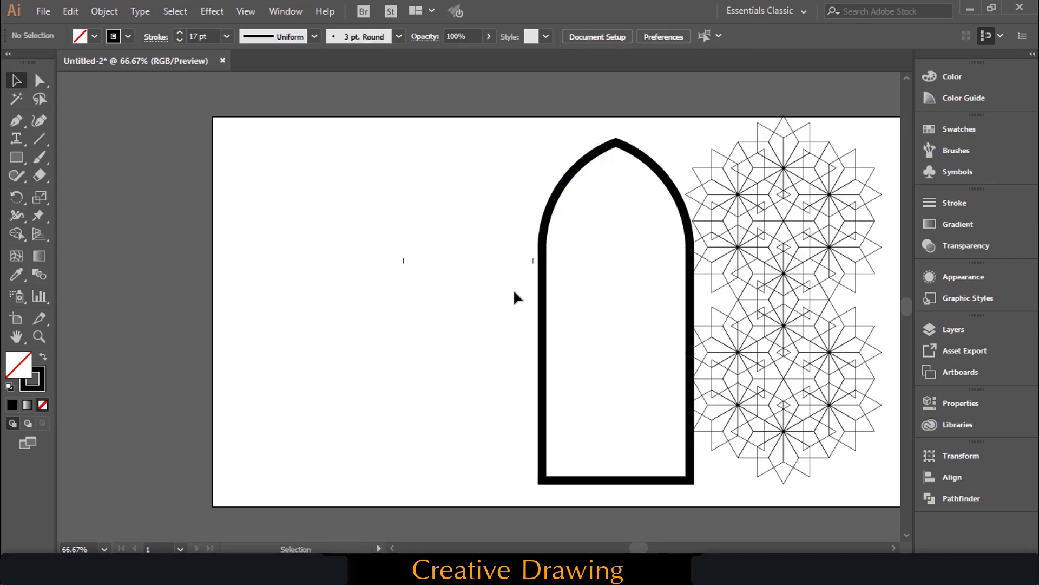
pyautogui.click(533, 264)
pyautogui.press('Delete')
pyautogui.moveTo(443, 234); pyautogui.dragTo(391, 303)
pyautogui.press('Delete')
# Step: Centre the arch horizontally on the artboard
pyautogui.click(543, 260)
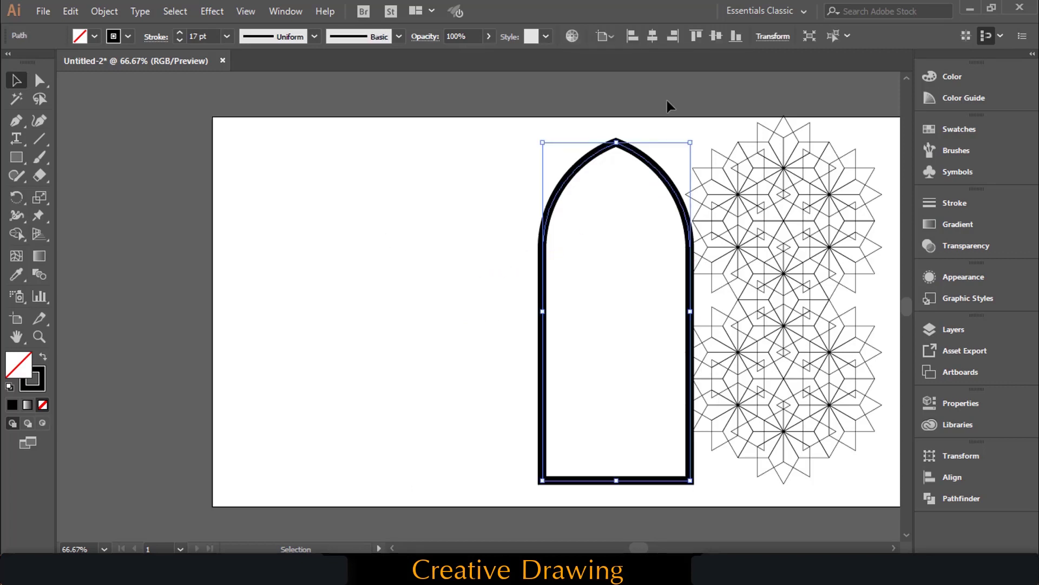
pyautogui.click(652, 36)
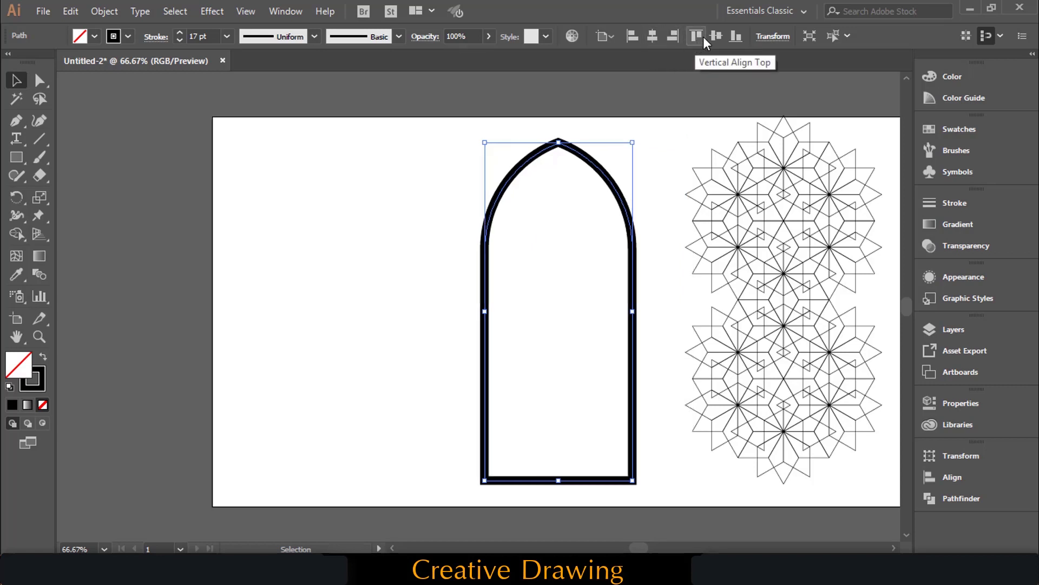
pyautogui.click(651, 147)
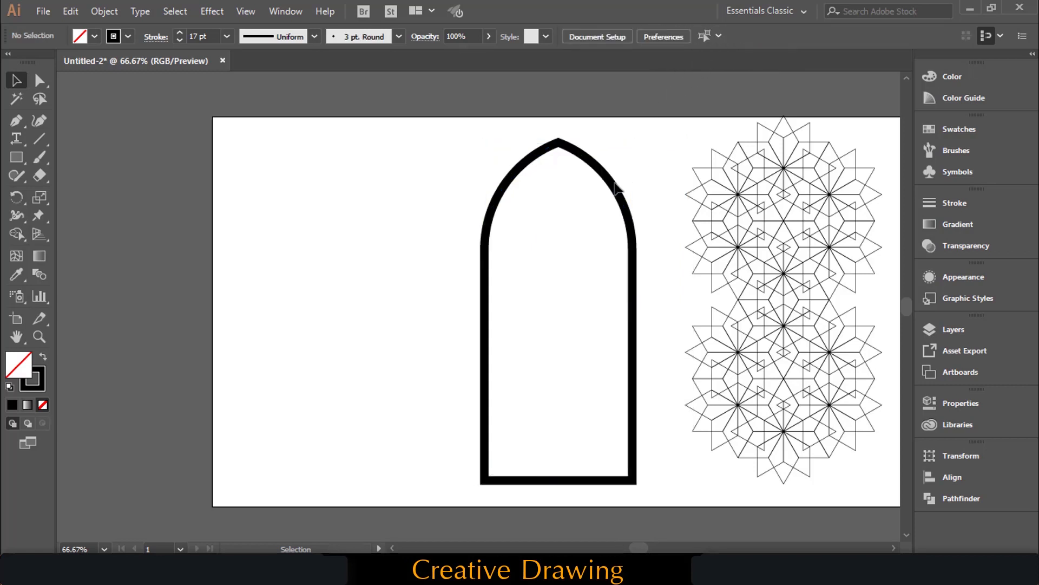
# Step: Convert the arch's thick stroke into a filled shape with Outline Stroke
pyautogui.click(617, 178)
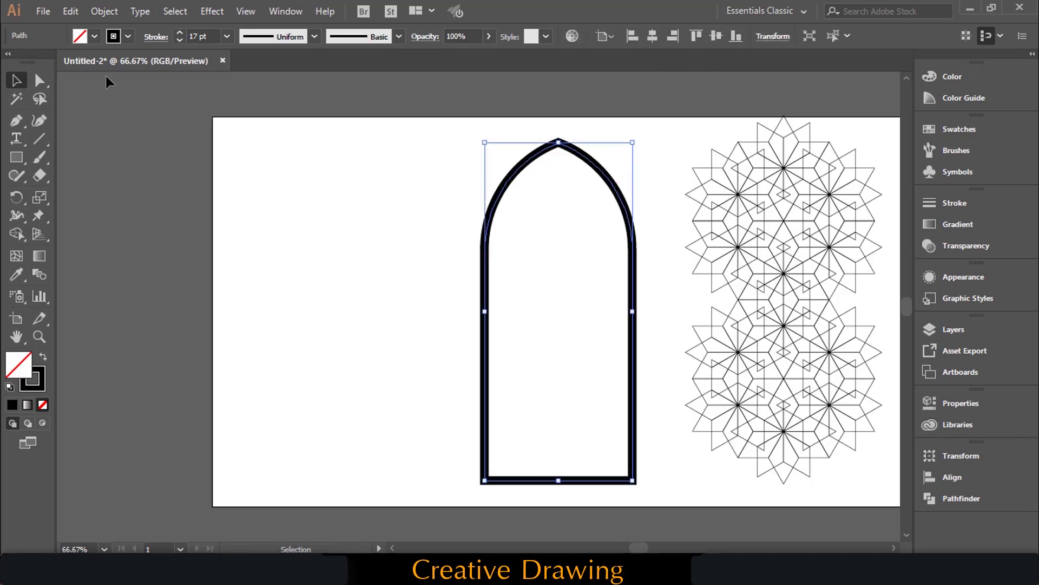
pyautogui.click(108, 13)
pyautogui.moveTo(151, 344)
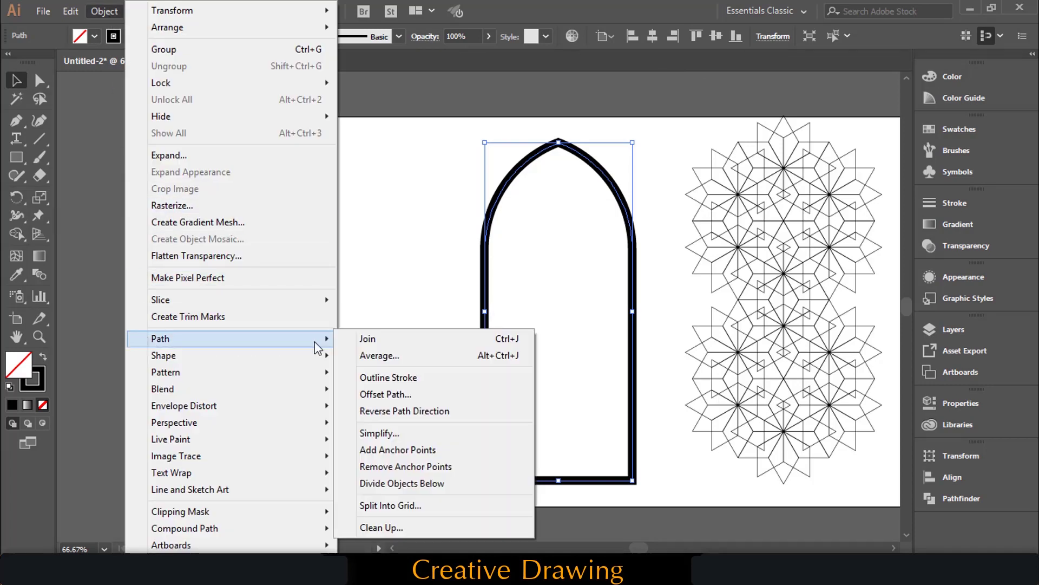
pyautogui.click(382, 379)
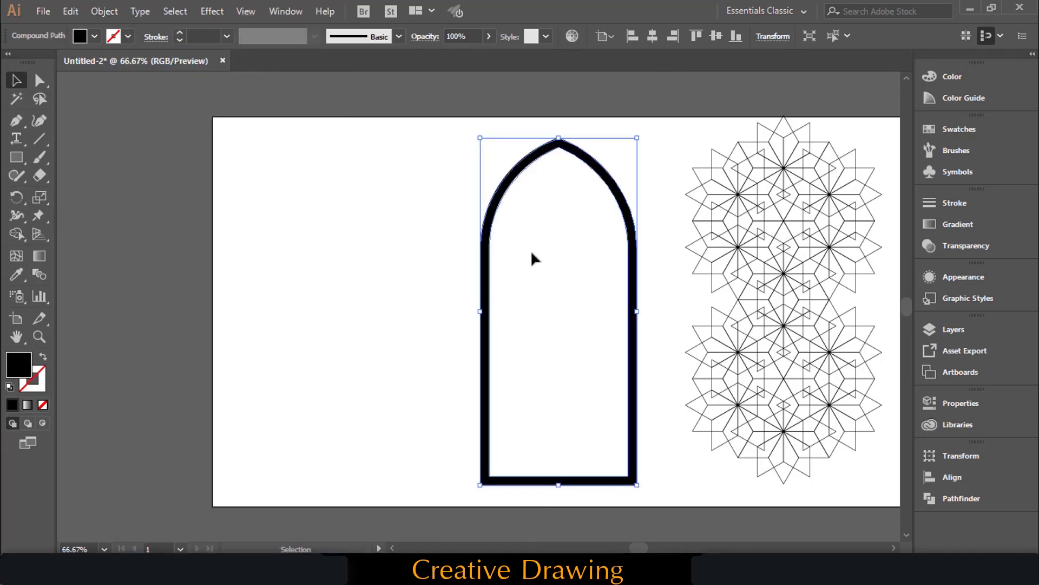
pyautogui.click(649, 216)
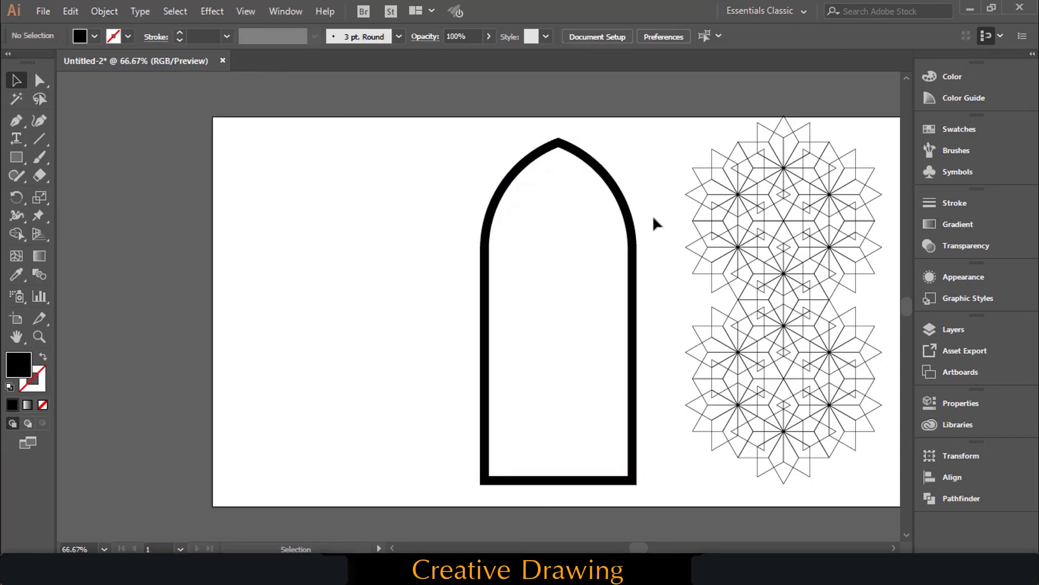
# Step: Fill the inside of the arch frame with grey 939393 as a separate shape using the Shape Builder
pyautogui.click(631, 233)
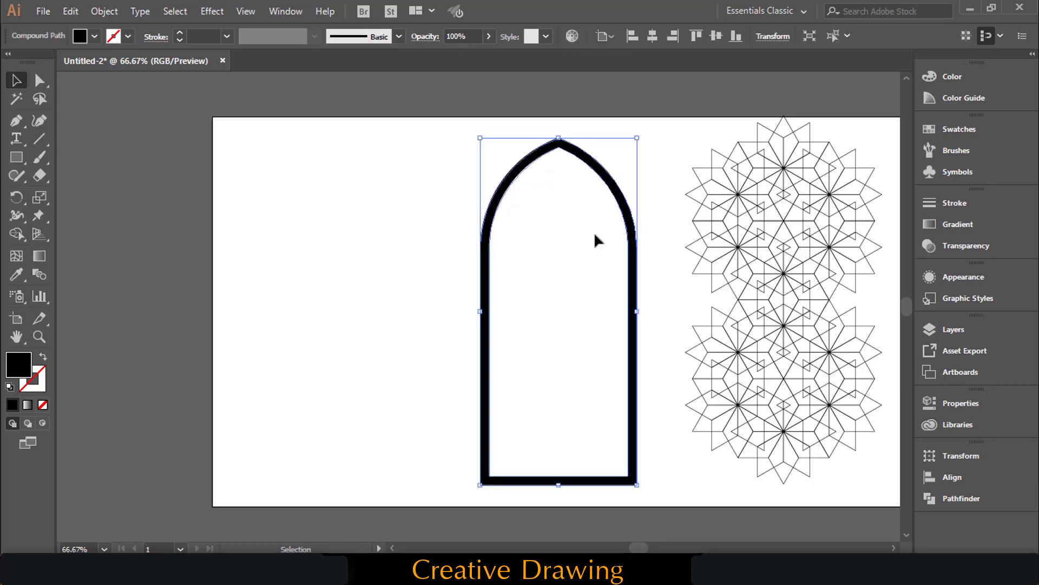
pyautogui.click(20, 235)
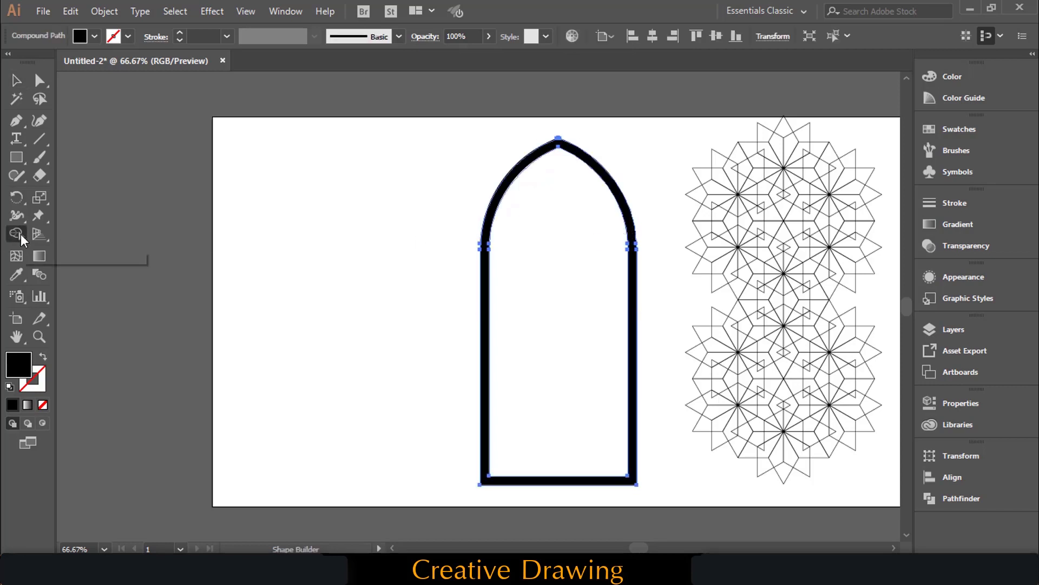
pyautogui.doubleClick(16, 370)
pyautogui.moveTo(47, 249); pyautogui.dragTo(20, 235)
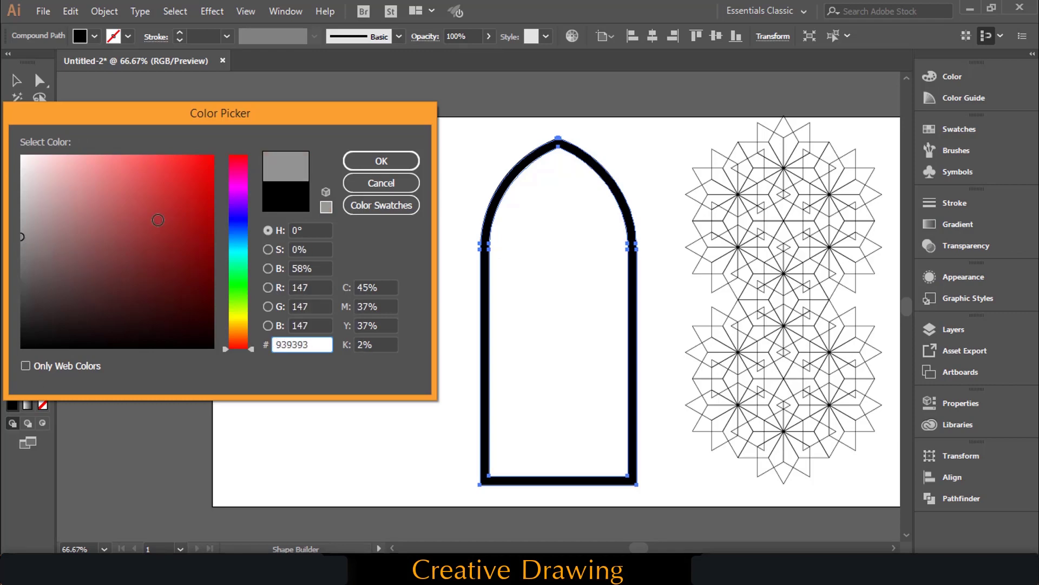
pyautogui.click(382, 161)
pyautogui.click(572, 249)
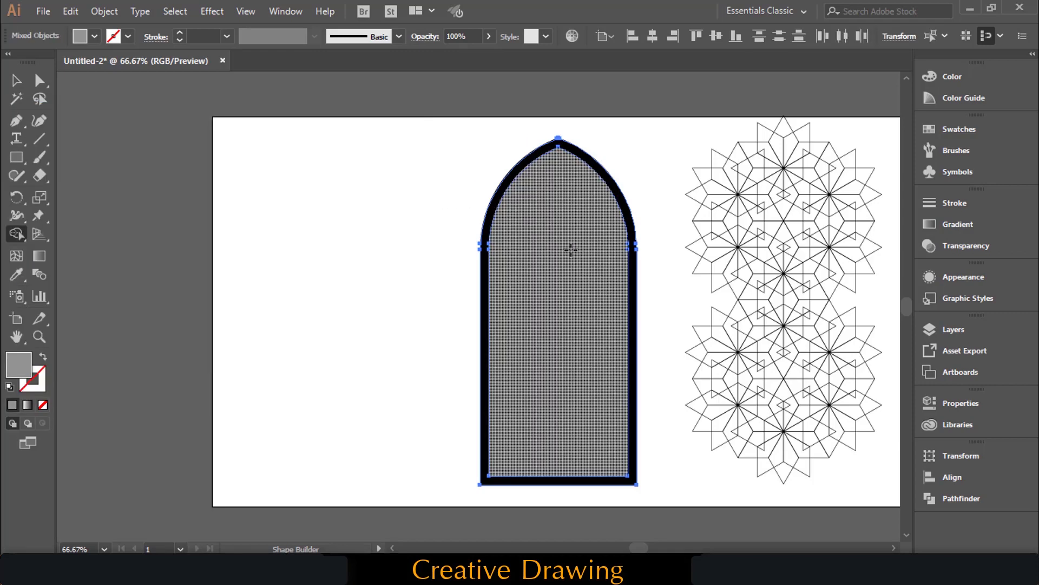
pyautogui.press('v')
pyautogui.click(286, 176)
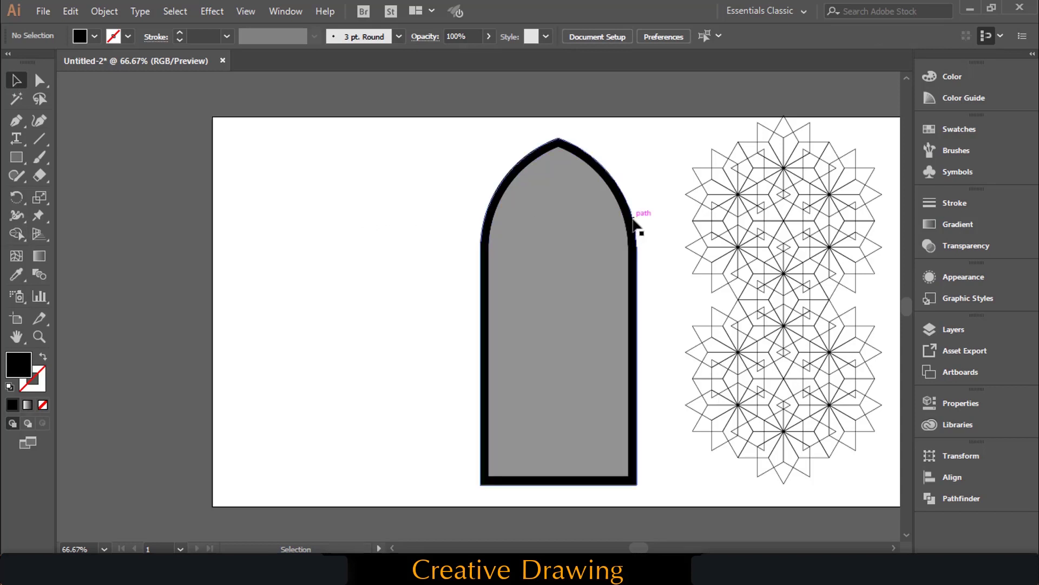
# Step: Move the black arch frame to the left side of the artboard, away from the grey arch
pyautogui.moveTo(634, 220); pyautogui.dragTo(379, 221)
pyautogui.click(434, 225)
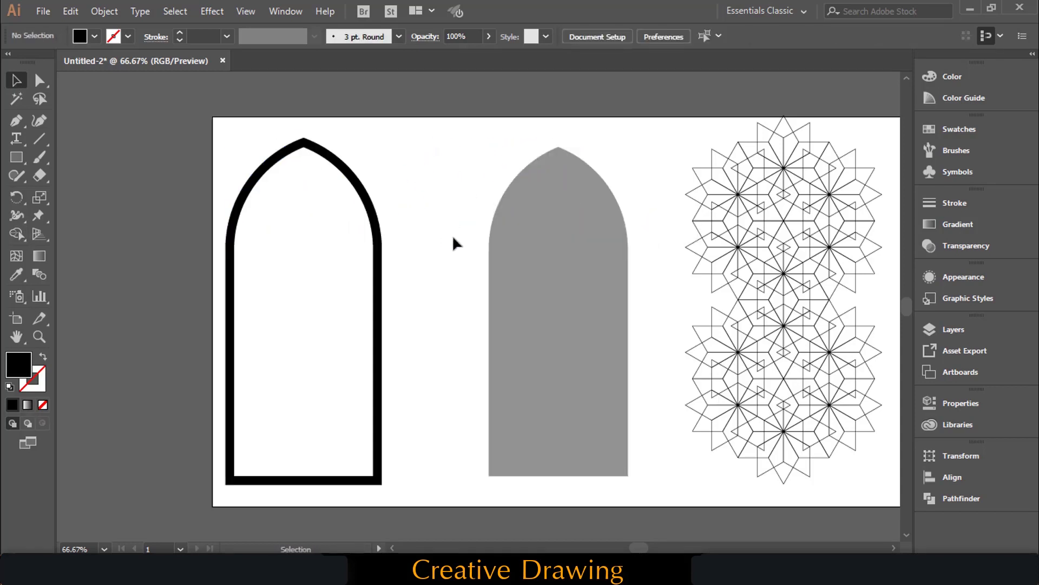
pyautogui.click(565, 260)
pyautogui.click(661, 257)
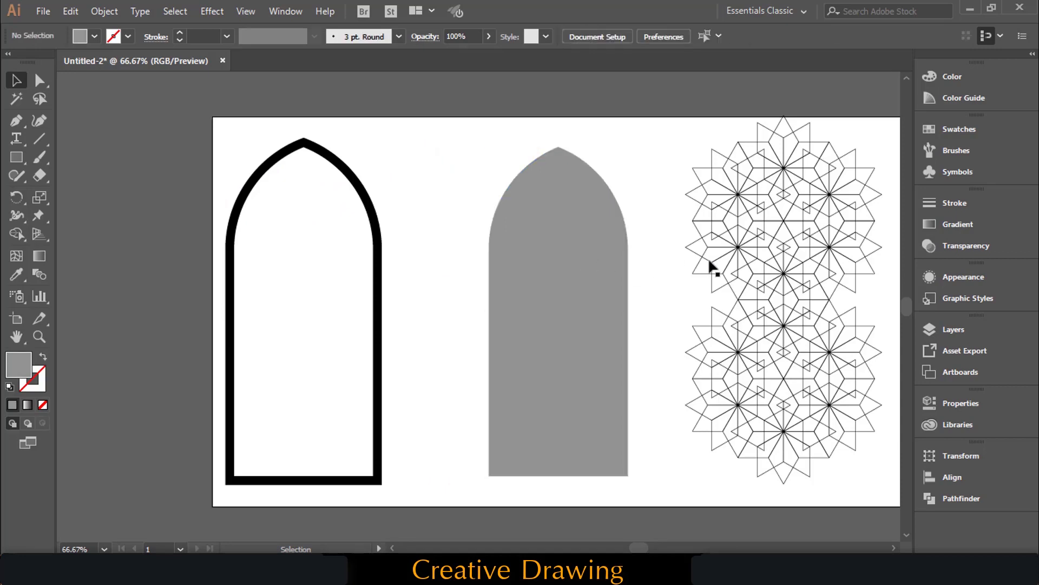
# Step: Centre the star pattern horizontally and vertically on the artboard so it overlaps the grey arch
pyautogui.click(745, 264)
pyautogui.click(653, 37)
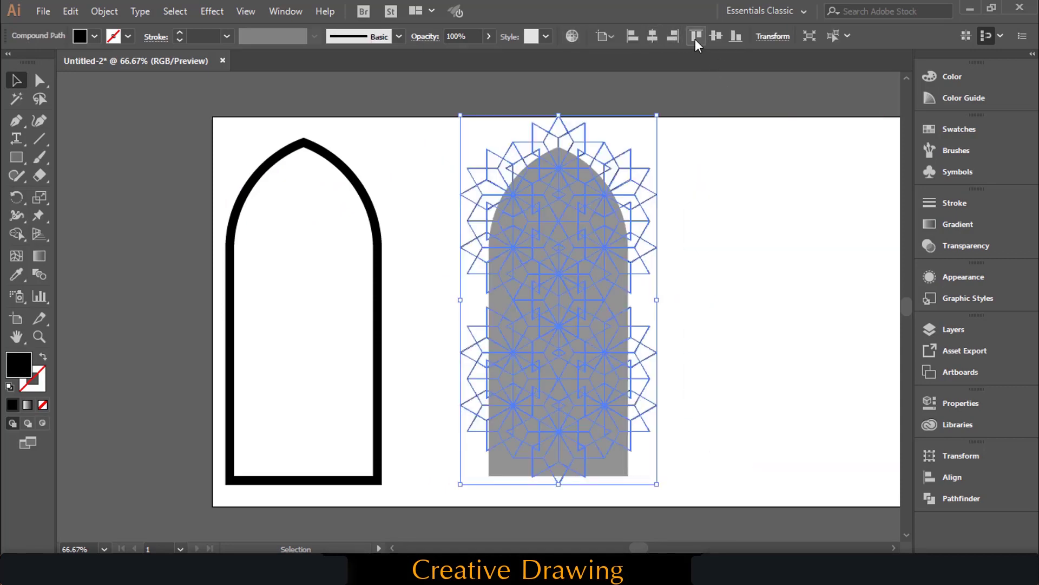
pyautogui.click(715, 37)
pyautogui.click(758, 191)
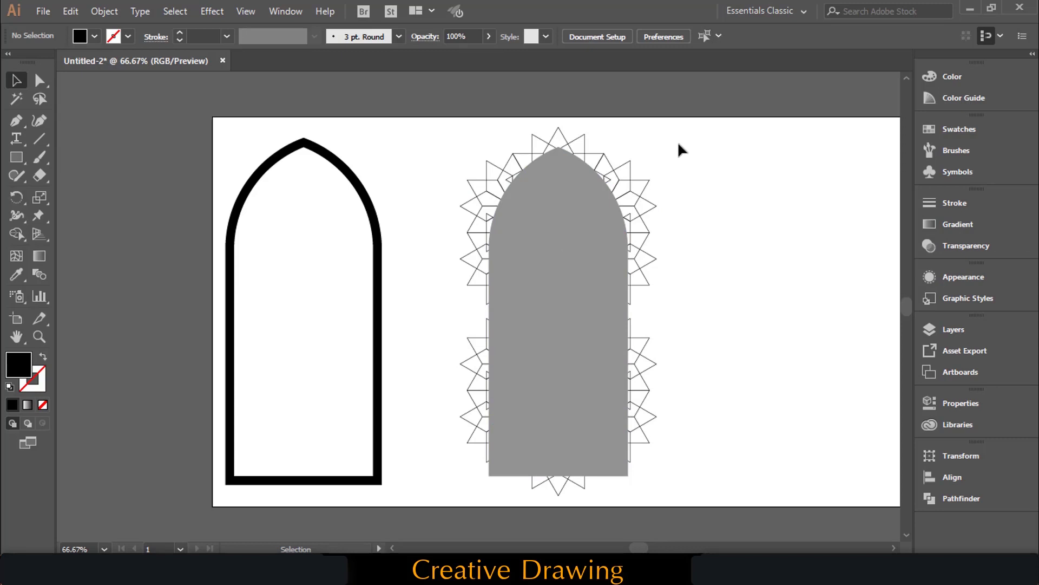
# Step: Select the star pattern and grey arch together and make a clipping mask that trims the pattern to the arch
pyautogui.hotkey('ctrl', '+')
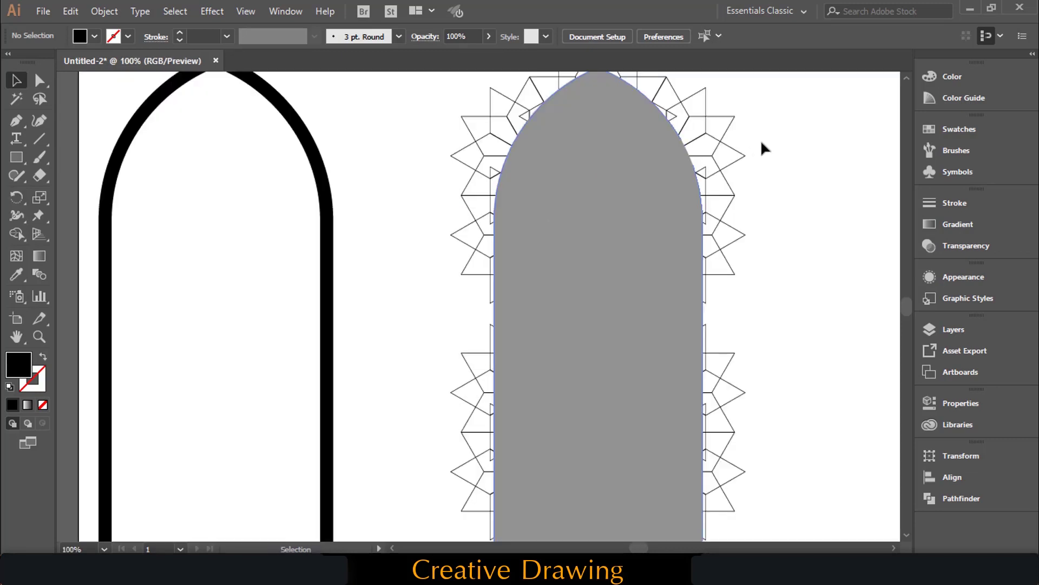
pyautogui.moveTo(791, 121); pyautogui.dragTo(455, 487)
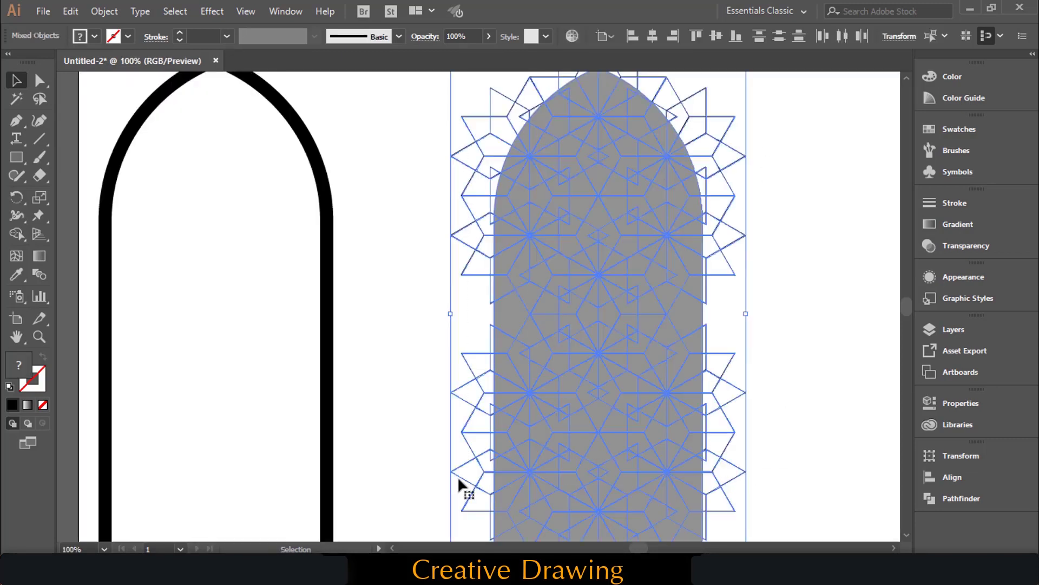
pyautogui.hotkey('ctrl', '+')
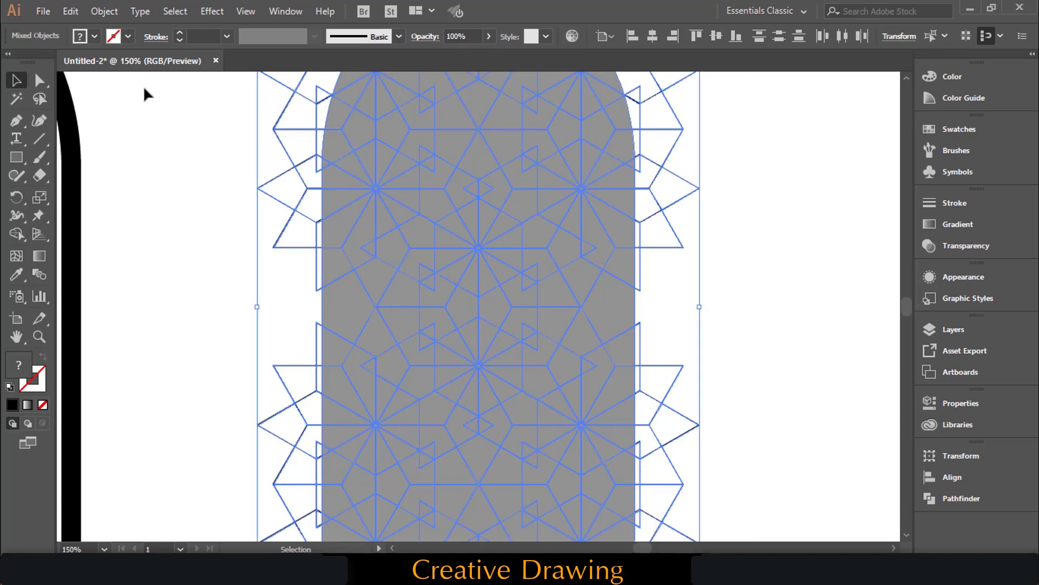
pyautogui.click(103, 11)
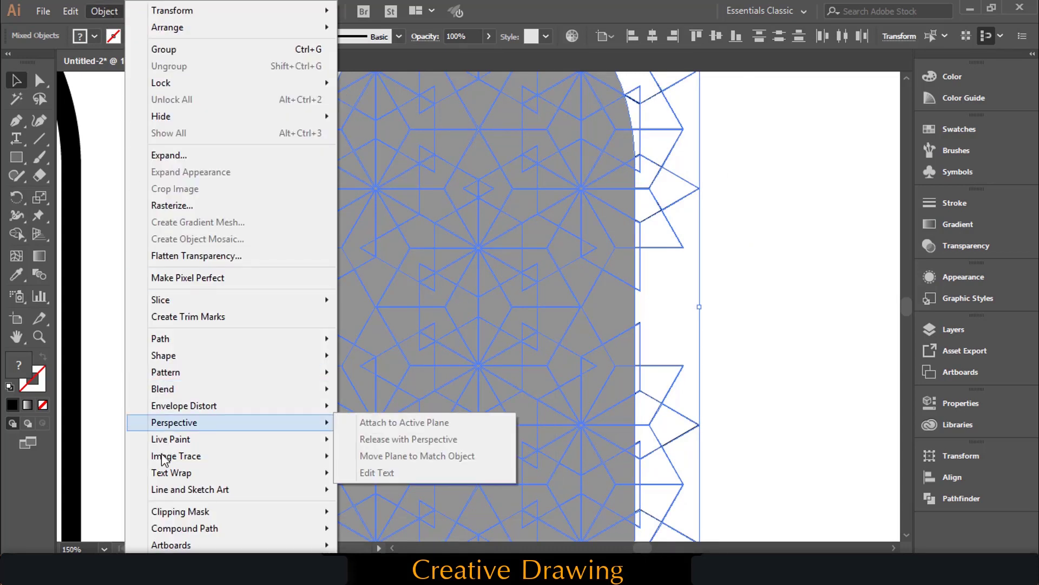
pyautogui.moveTo(170, 511)
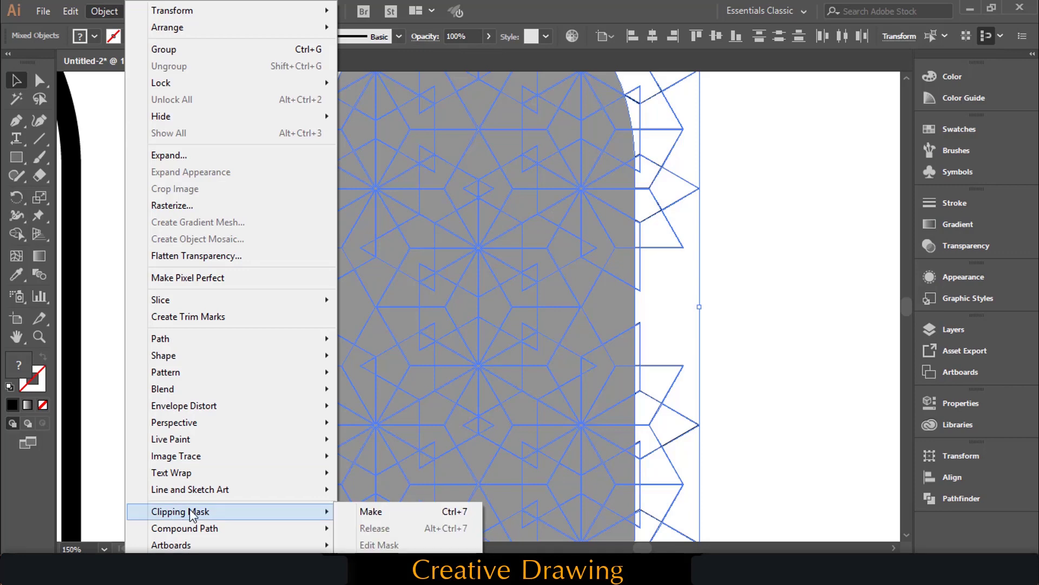
pyautogui.click(370, 512)
pyautogui.click(685, 379)
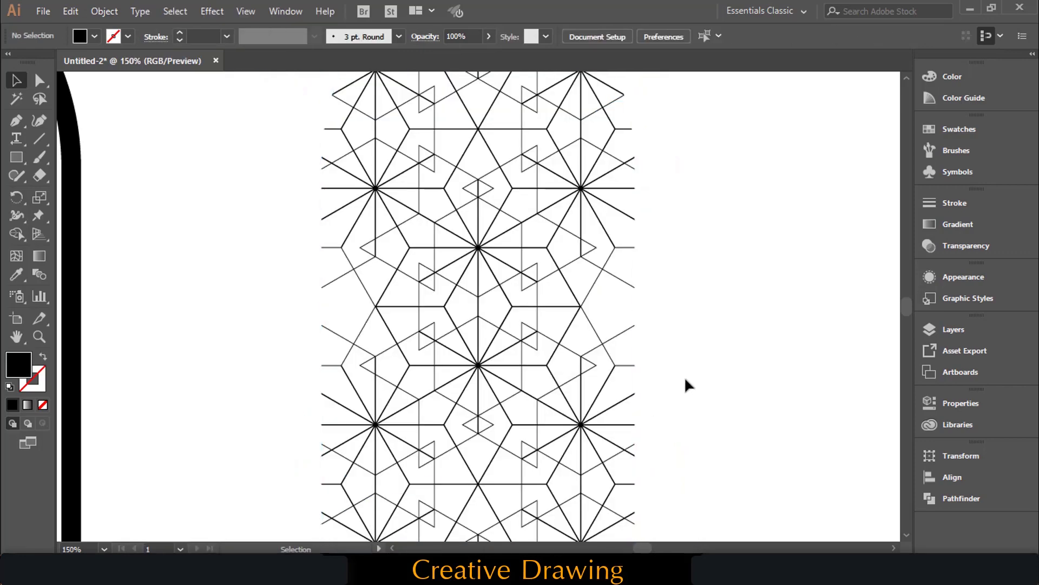
pyautogui.hotkey('ctrl', '-')
pyautogui.hotkey('ctrl', '-')
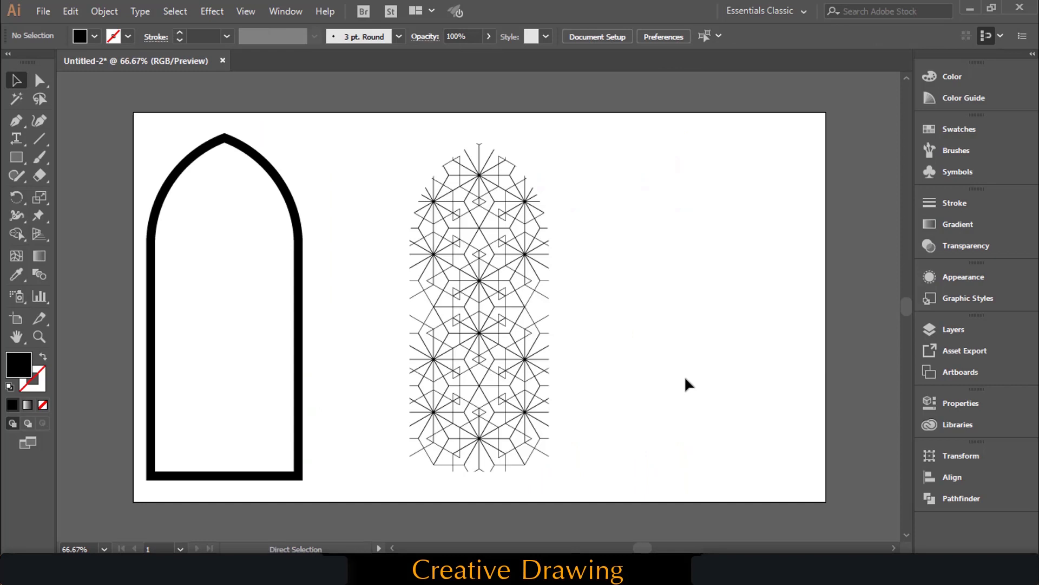
# Step: Examine the clipped star pattern and the four gradient sample rectangles beside the artboard
pyautogui.hotkey('ctrl', '+')
pyautogui.scroll(1, 680, 374)
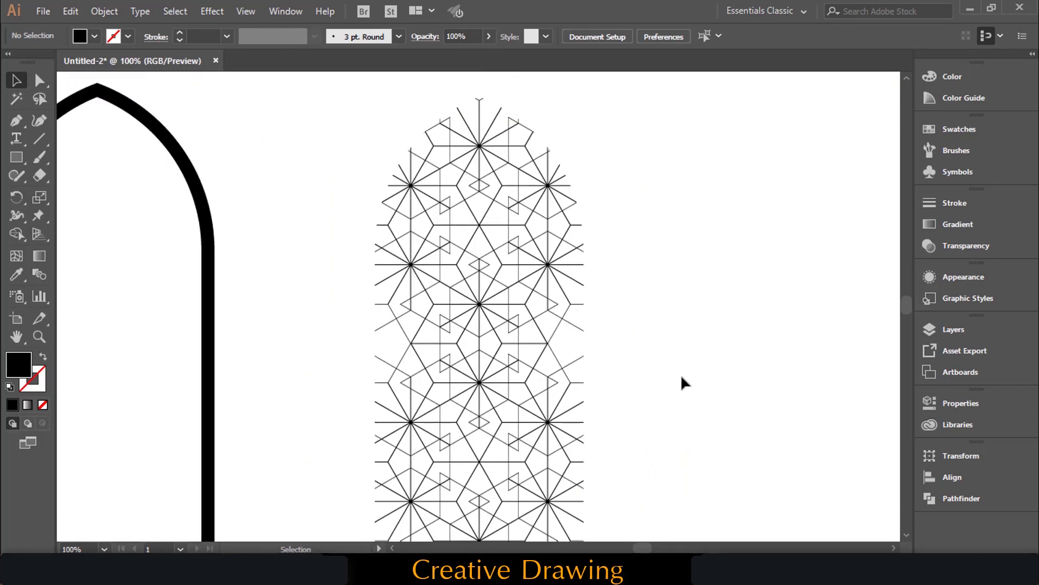
pyautogui.hotkey('ctrl', '-')
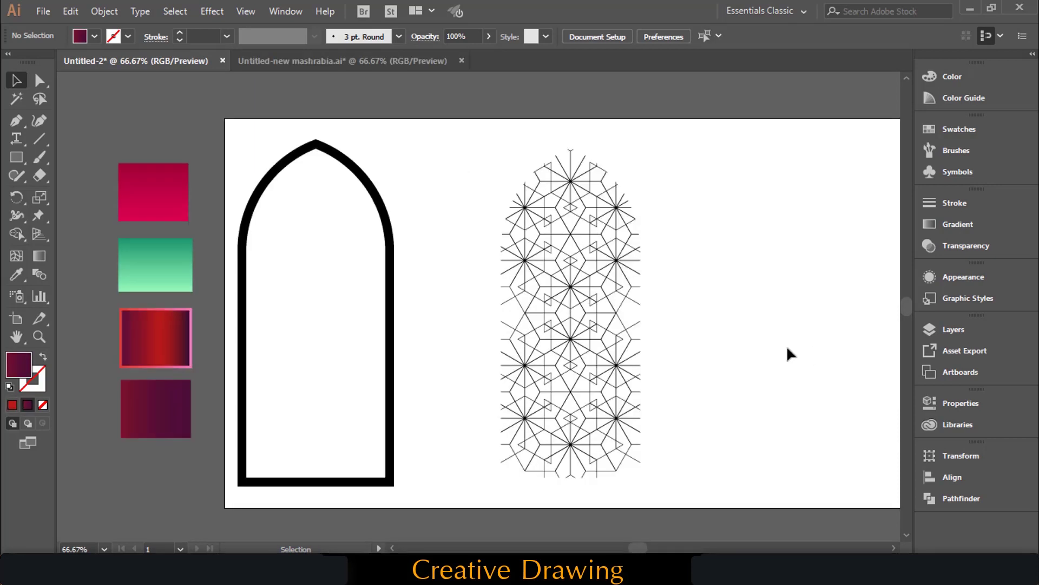
pyautogui.hscroll(-4, 468, 383)
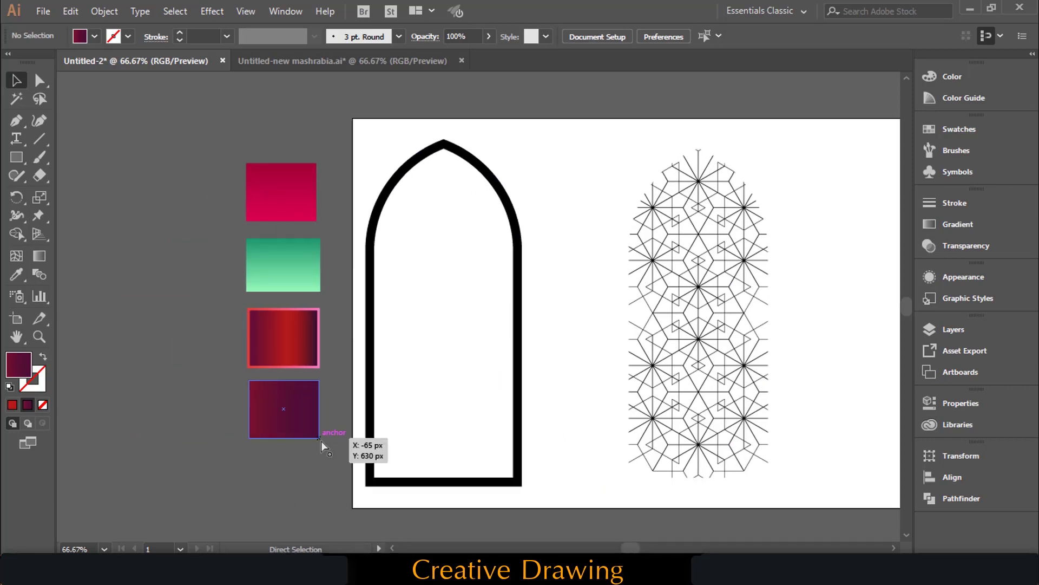
pyautogui.hotkey('ctrl', '+')
pyautogui.hotkey('ctrl', '+')
pyautogui.hscroll(-7, 350, 422)
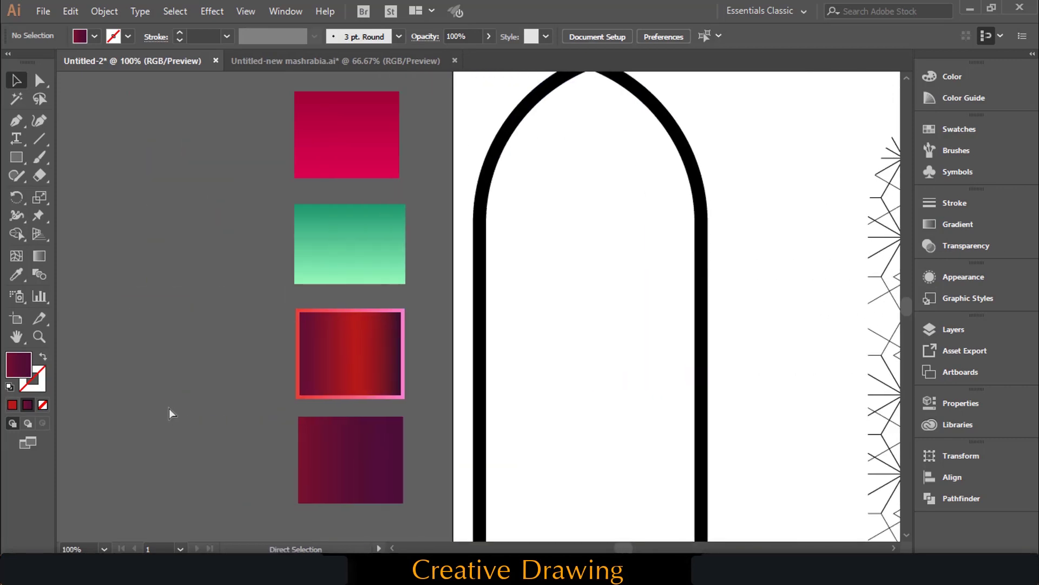
pyautogui.scroll(2, 168, 400)
pyautogui.hotkey('ctrl', '+')
pyautogui.scroll(3, 222, 373)
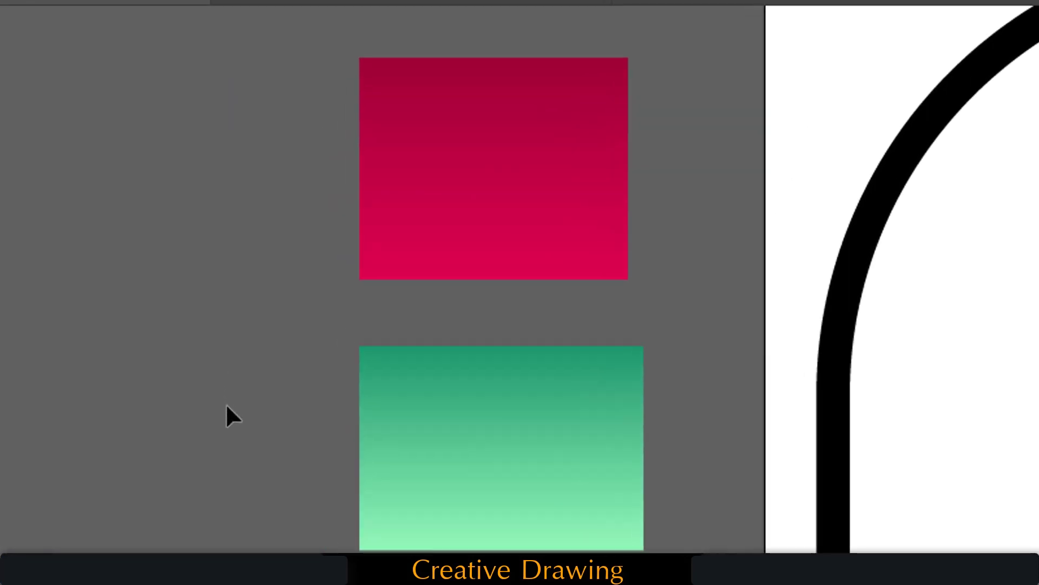
pyautogui.scroll(-5, 200, 170)
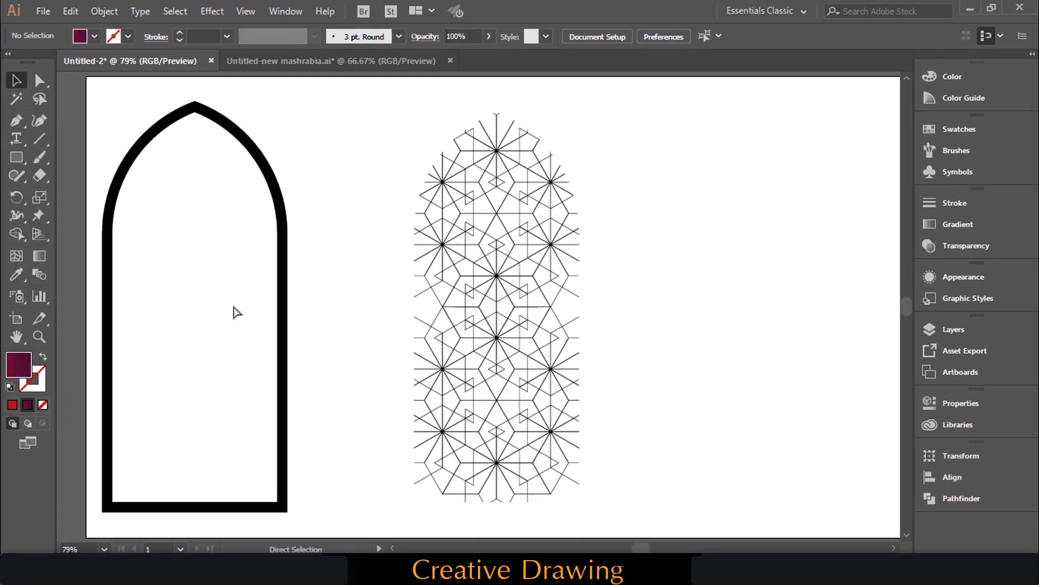
pyautogui.hscroll(-3, 237, 312)
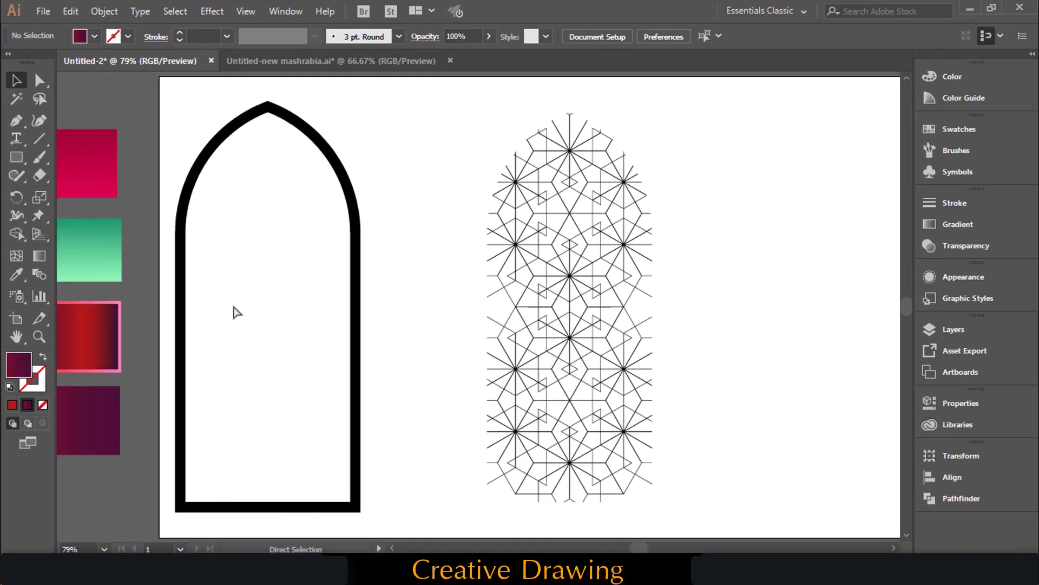
pyautogui.hotkey('ctrl', '-')
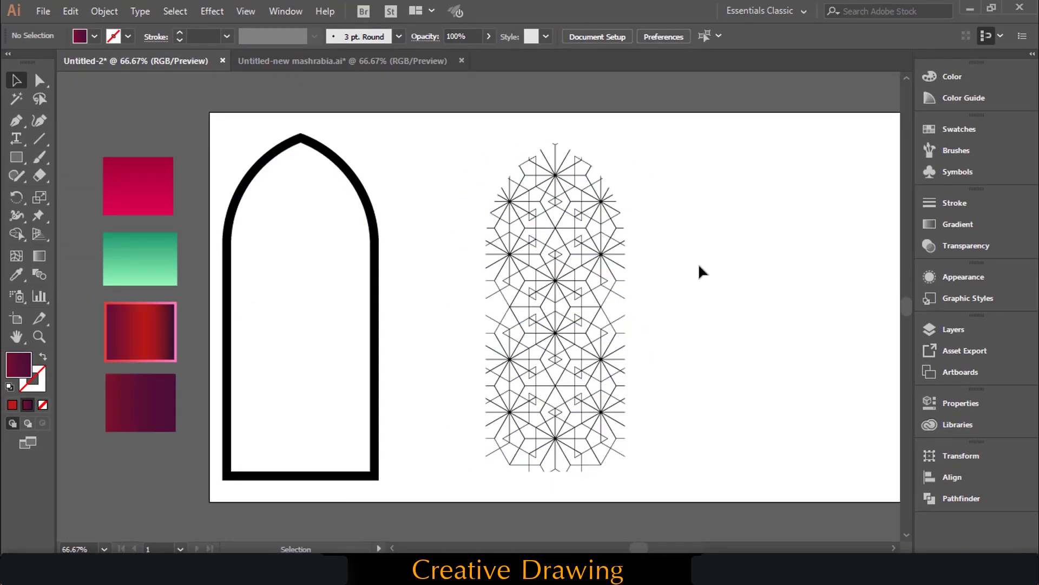
# Step: Edit the clip group's contents and copy the red gradient sample's fill and 5 pt pink gradient stroke onto the star pattern
pyautogui.click(578, 258)
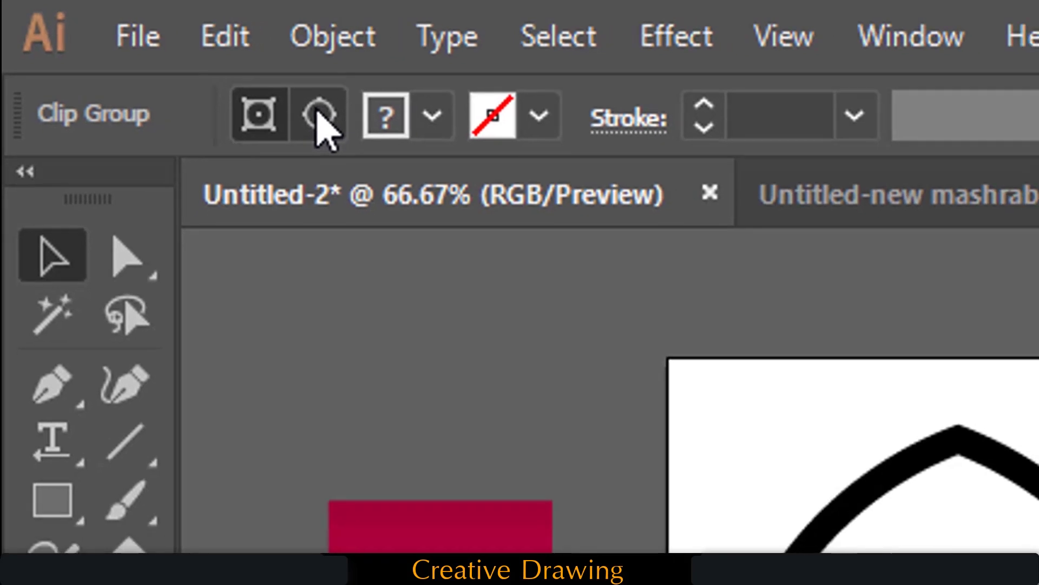
pyautogui.click(339, 122)
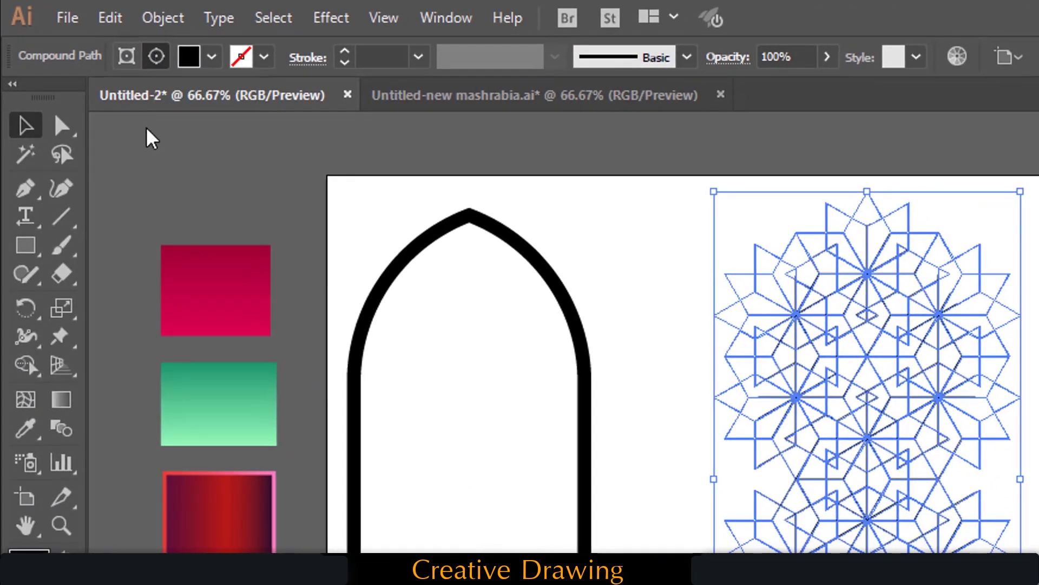
pyautogui.click(24, 432)
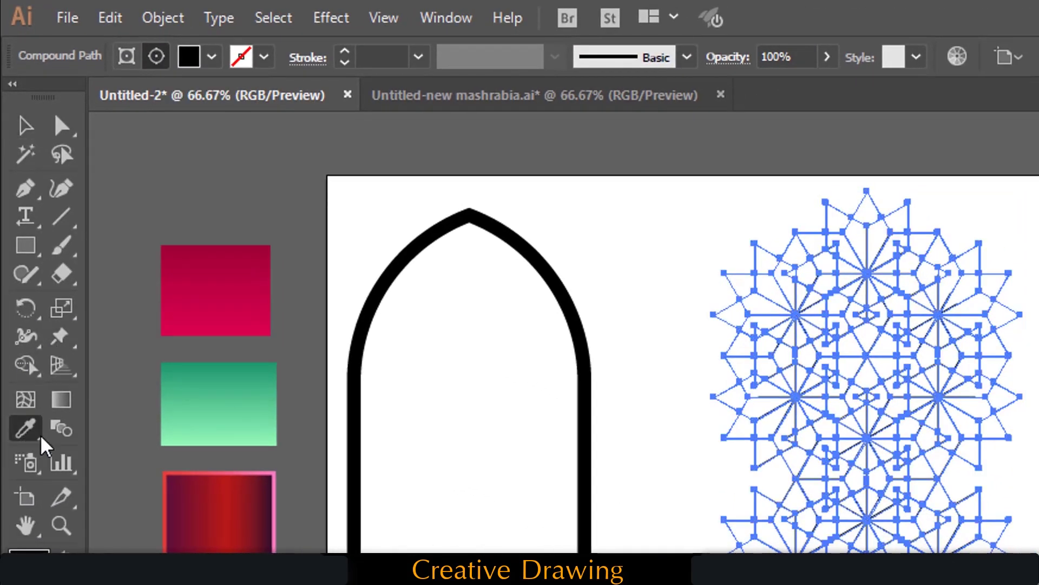
pyautogui.click(233, 485)
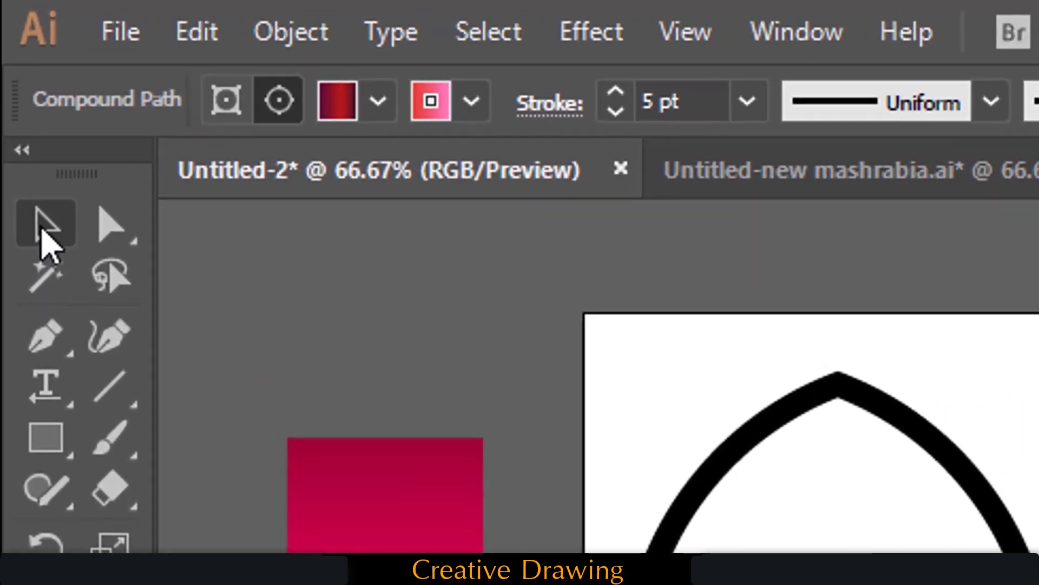
pyautogui.click(25, 126)
pyautogui.click(984, 274)
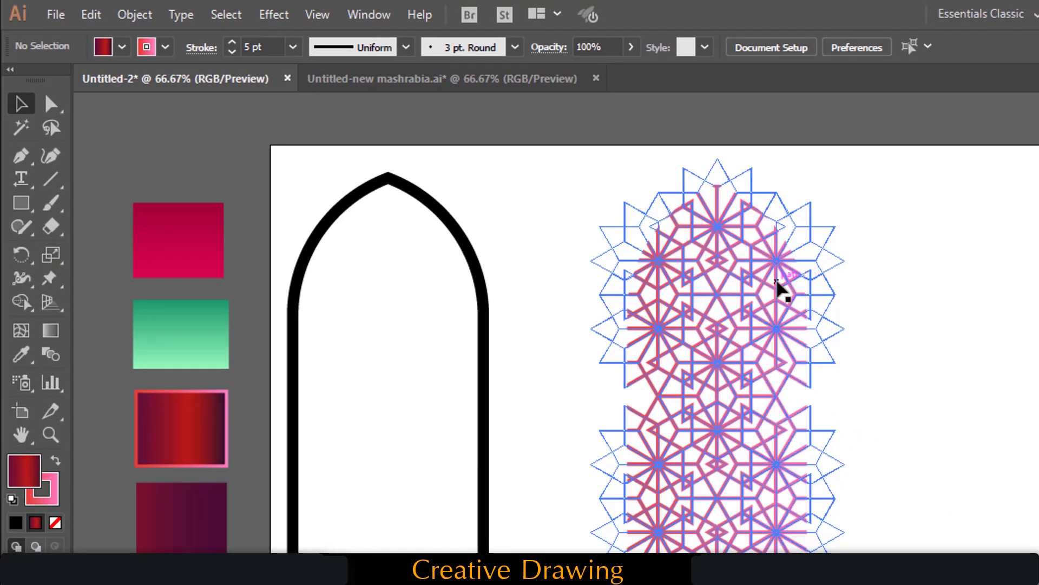
# Step: Edit the clip group's clipping path and fill it with the gradient sampled from the green rectangle
pyautogui.click(778, 284)
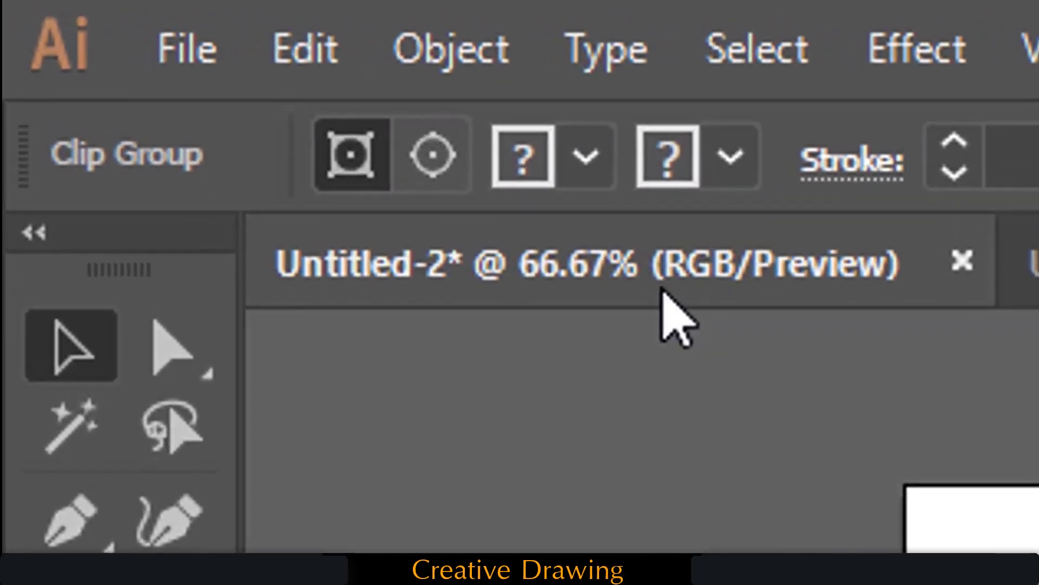
pyautogui.click(432, 158)
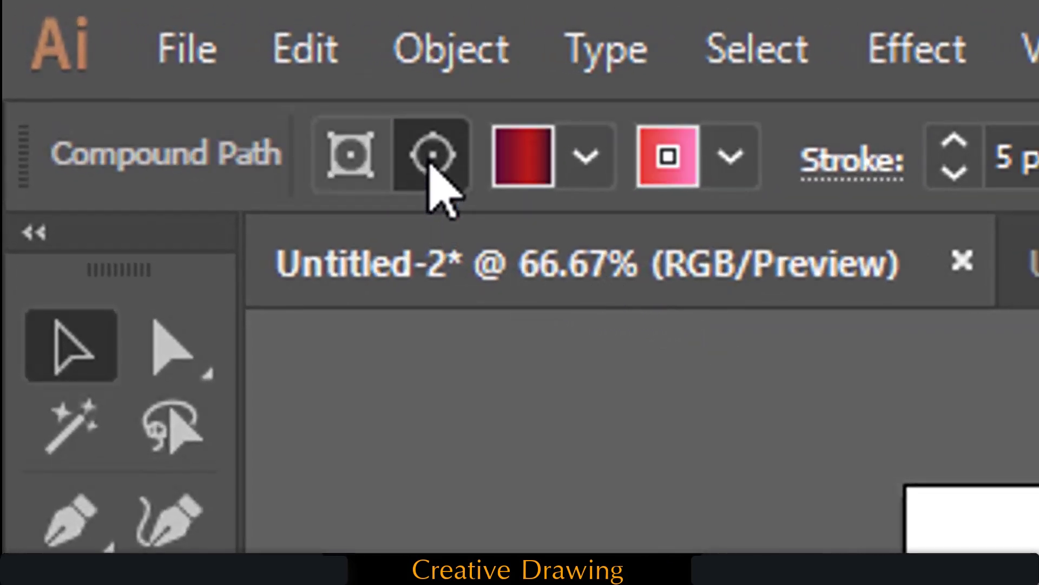
pyautogui.click(351, 160)
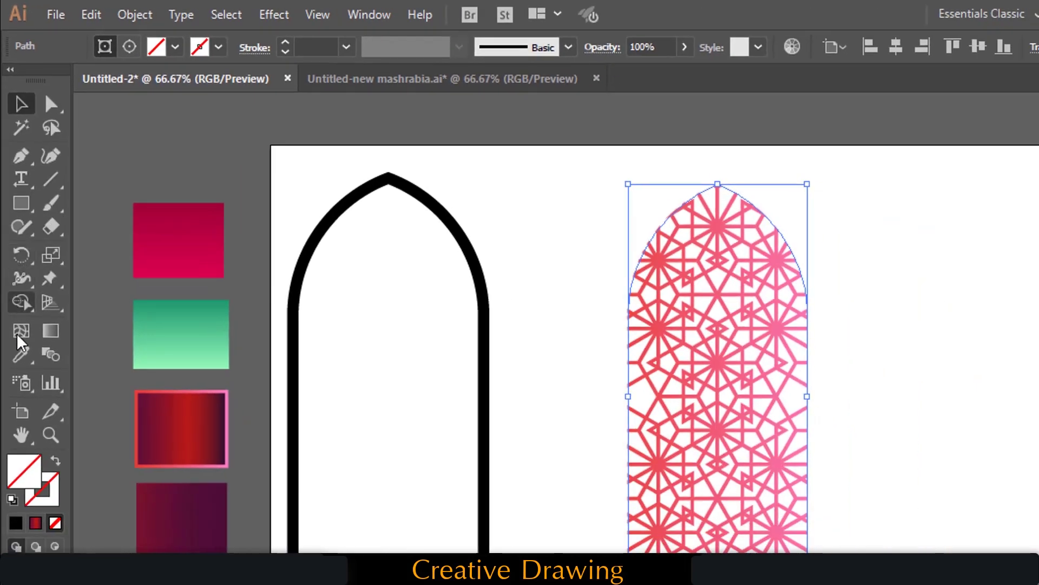
pyautogui.click(19, 360)
pyautogui.click(192, 321)
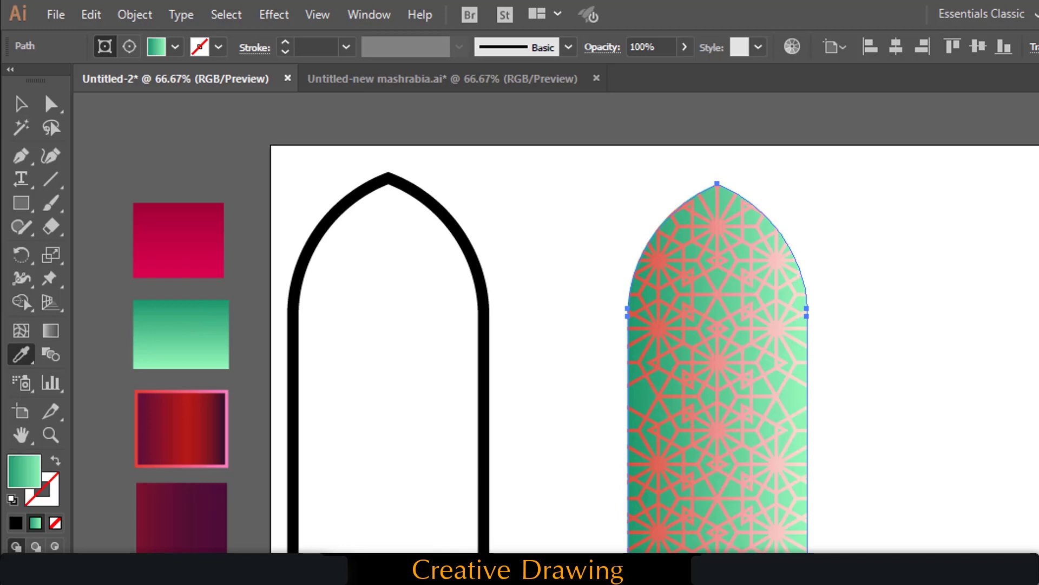
# Step: Make the arch's green gradient radial, reverse its colours, and move the gradient midpoint to 56.21%
pyautogui.hotkey('ctrl', 'F9')
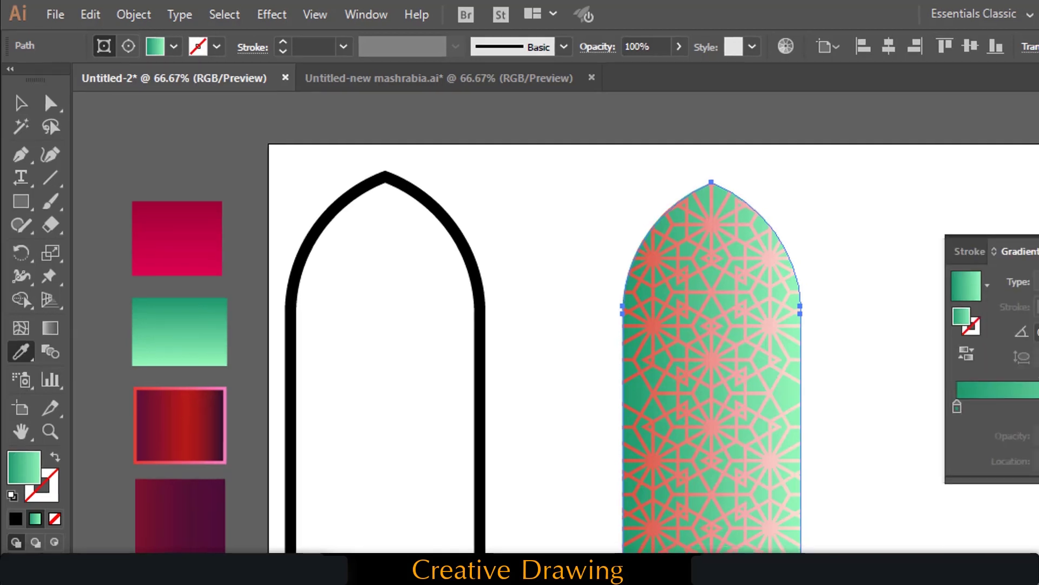
pyautogui.click(950, 239)
pyautogui.click(914, 274)
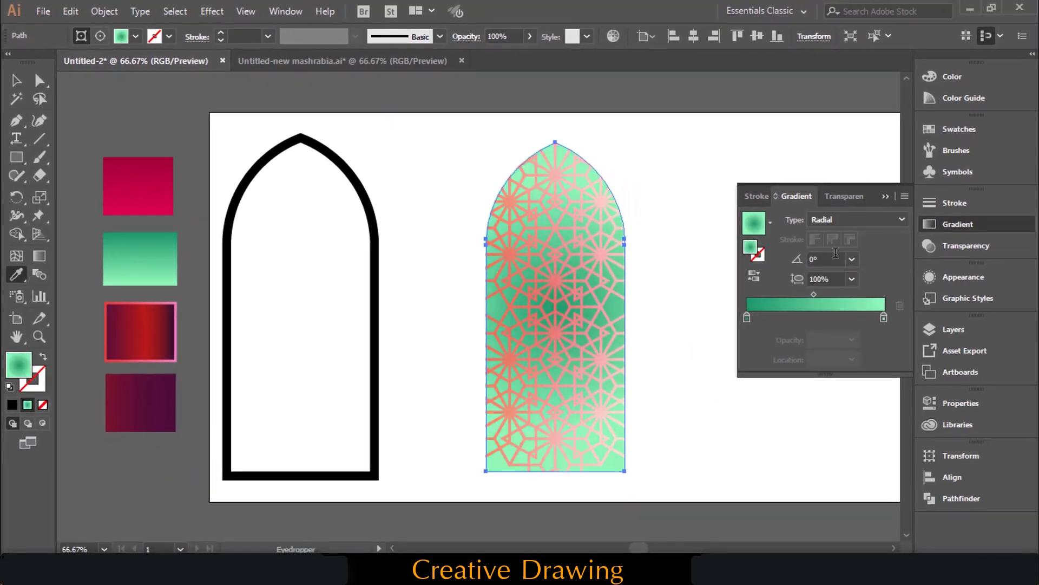
pyautogui.click(754, 276)
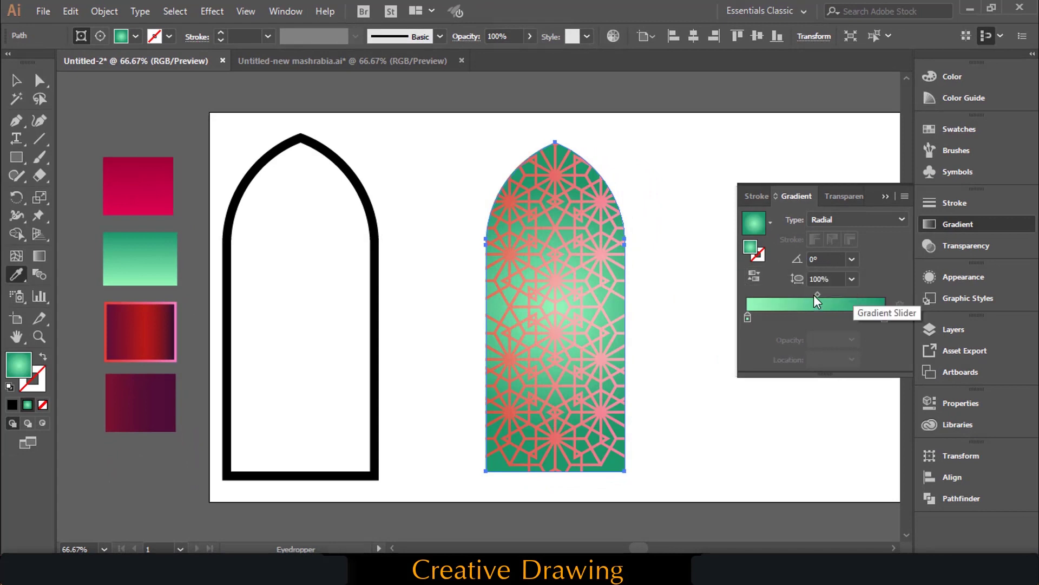
pyautogui.moveTo(818, 294); pyautogui.dragTo(825, 294)
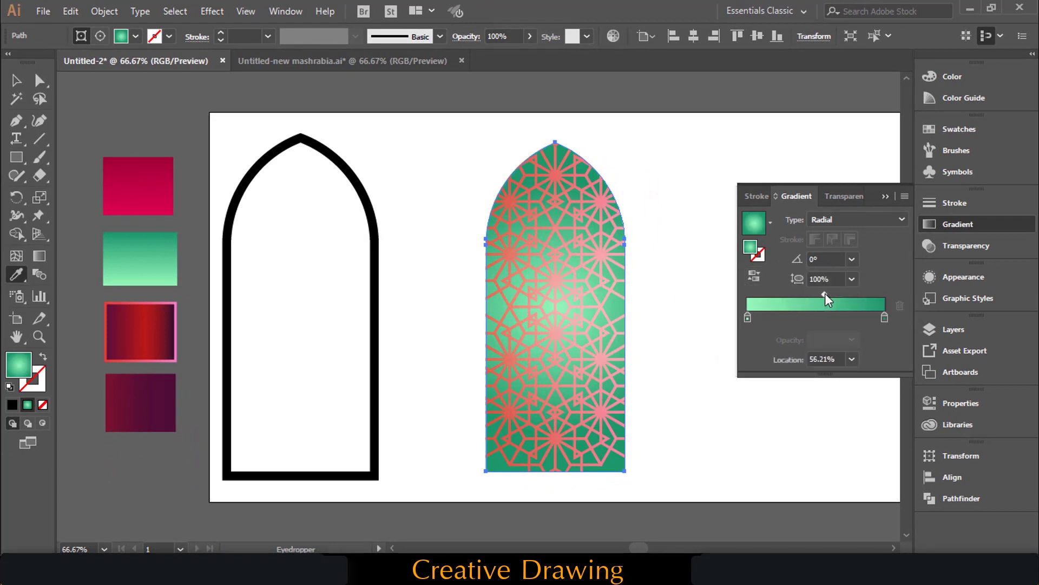
pyautogui.click(885, 197)
pyautogui.click(16, 80)
pyautogui.click(381, 139)
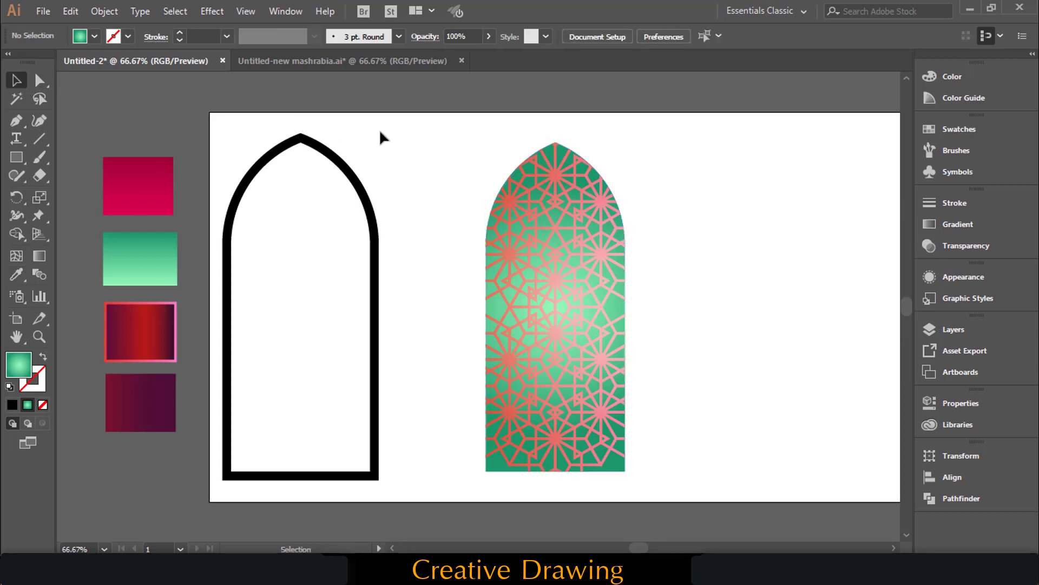
# Step: Centre the black arch frame horizontally on the artboard so it surrounds the patterned arch
pyautogui.hscroll(-2, 381, 139)
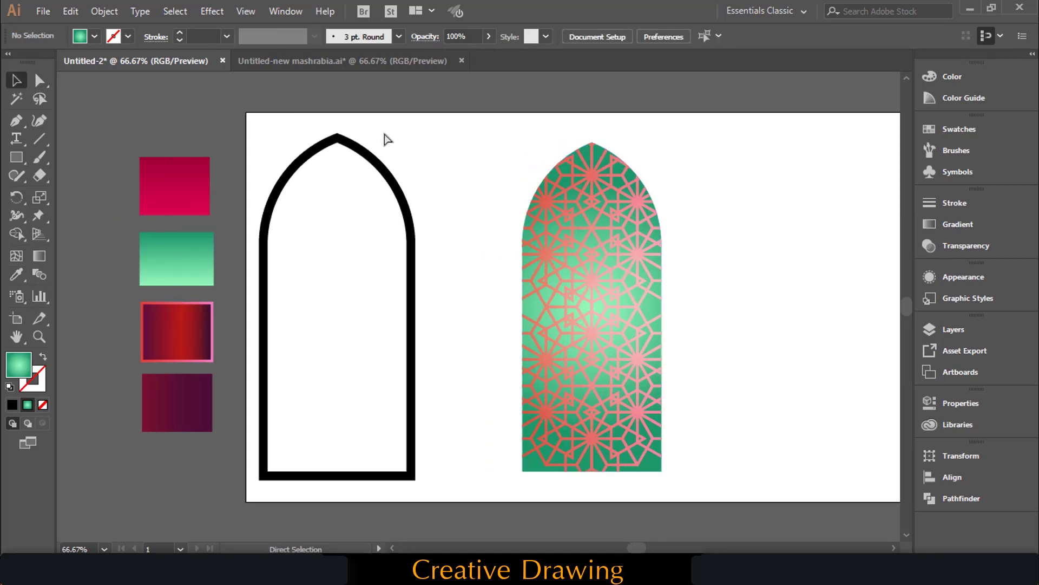
pyautogui.click(391, 183)
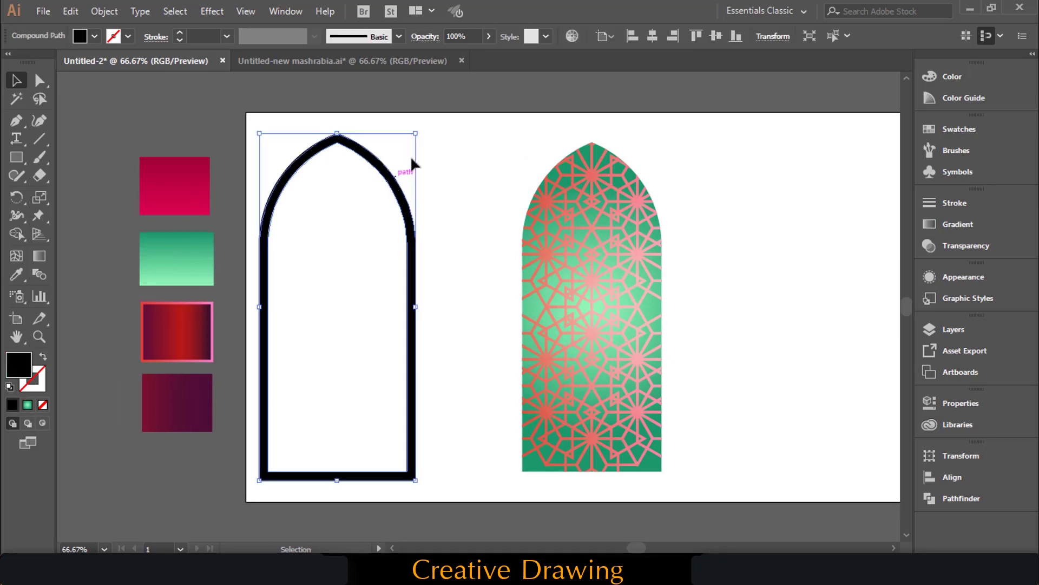
pyautogui.click(652, 36)
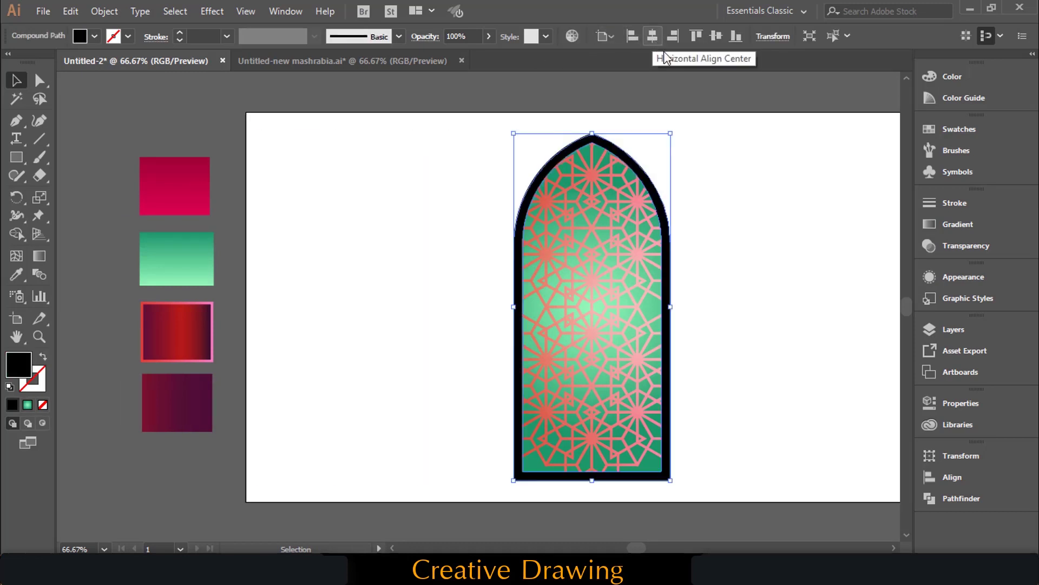
# Step: Recolour the black arch frame with the dark maroon-to-purple gradient sampled from the lowest sample rectangle
pyautogui.click(18, 274)
pyautogui.click(165, 382)
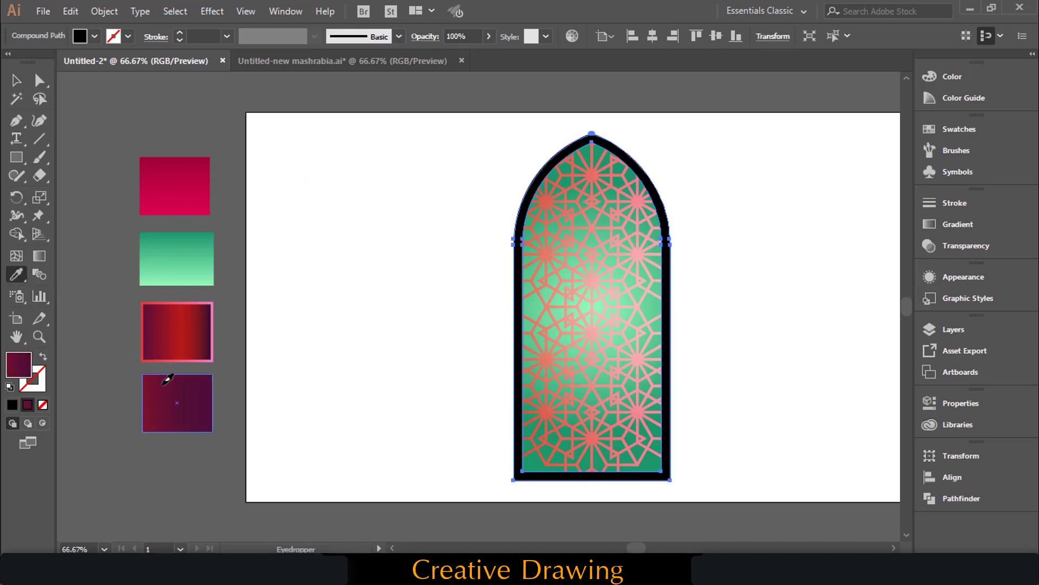
pyautogui.click(16, 80)
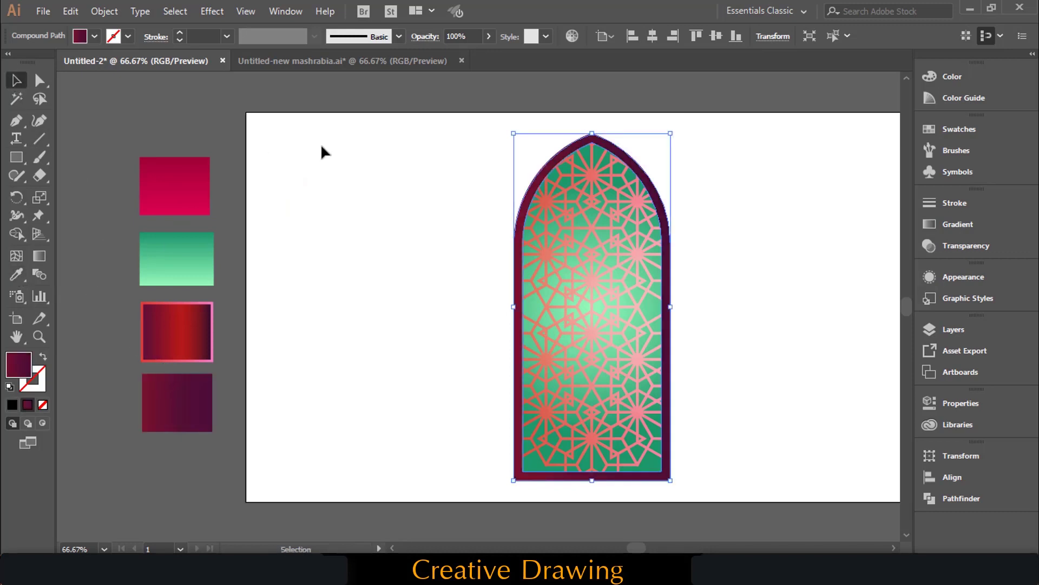
pyautogui.click(376, 144)
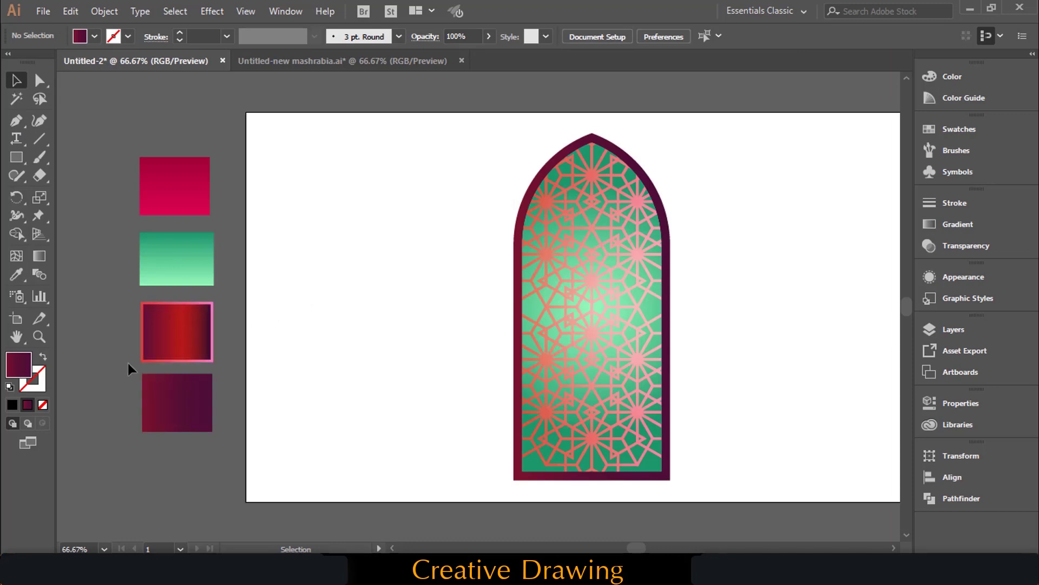
# Step: Draw a background rectangle covering the whole artboard with the dark maroon-to-purple gradient fill and send it to the back
pyautogui.click(153, 404)
pyautogui.click(360, 319)
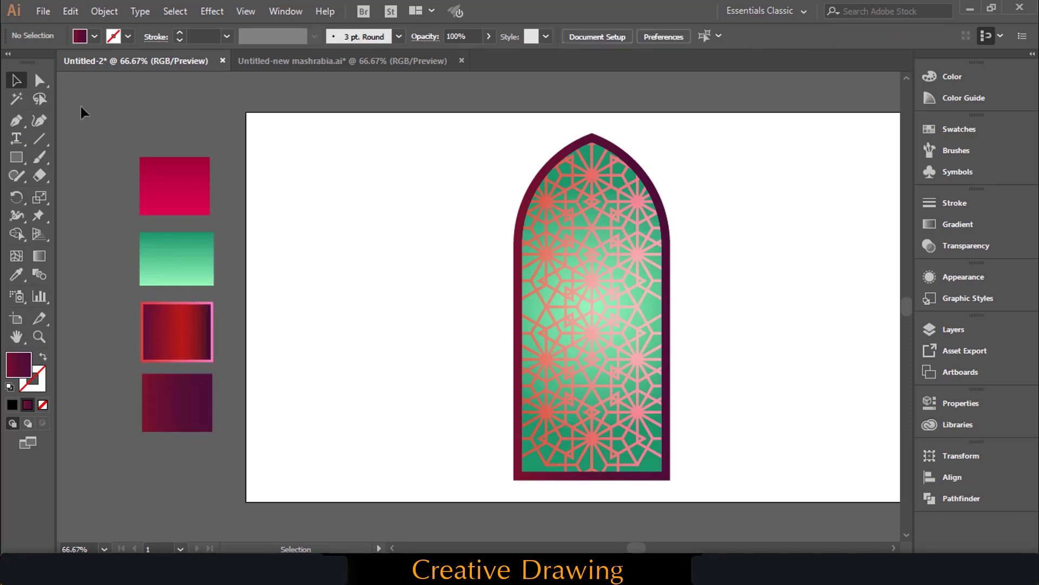
pyautogui.click(16, 157)
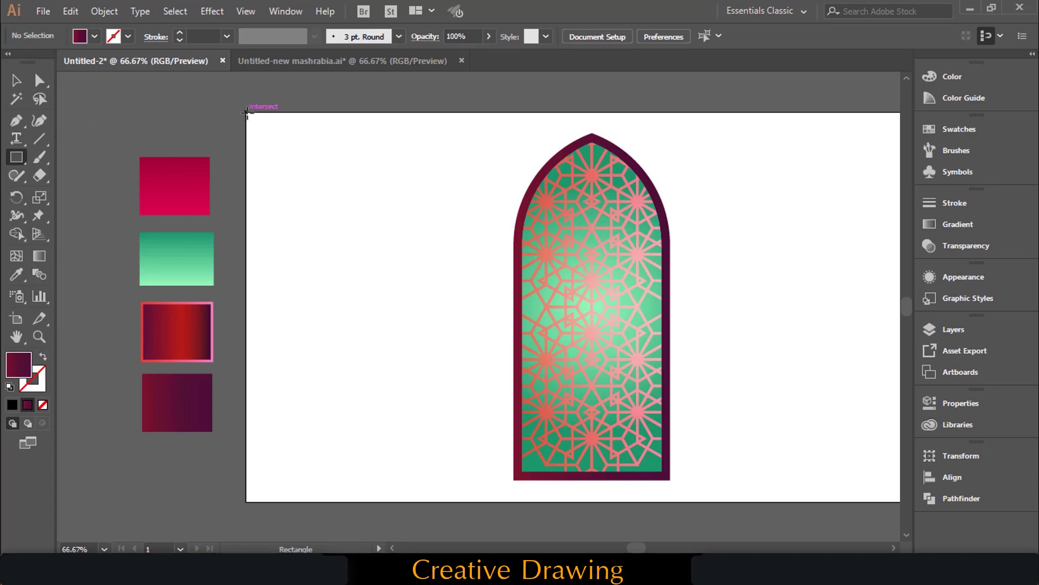
pyautogui.moveTo(246, 113); pyautogui.dragTo(678, 502)
pyautogui.hscroll(-3, 682, 415)
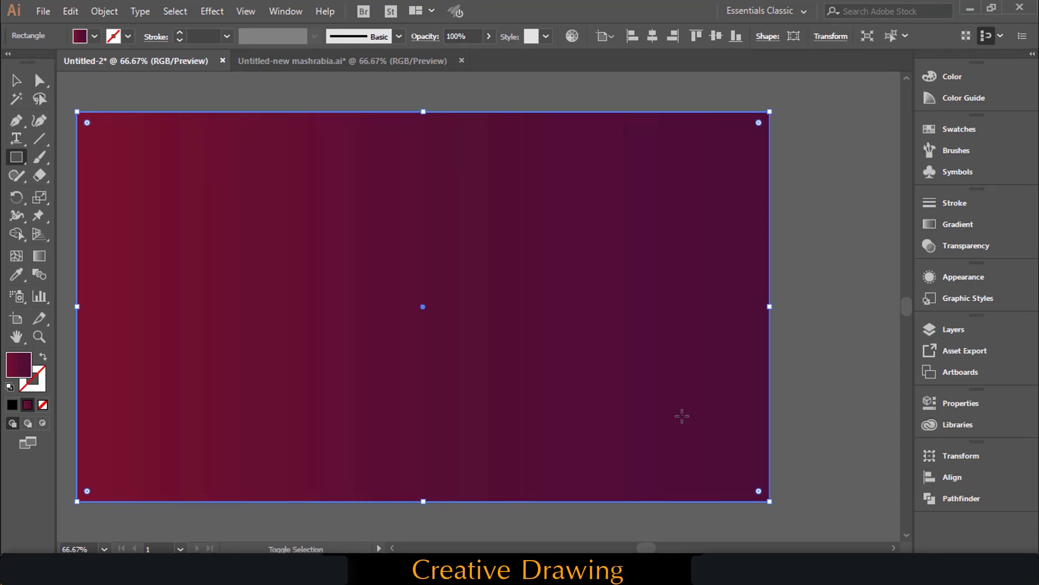
pyautogui.hotkey('ctrl', 'shift', '[')
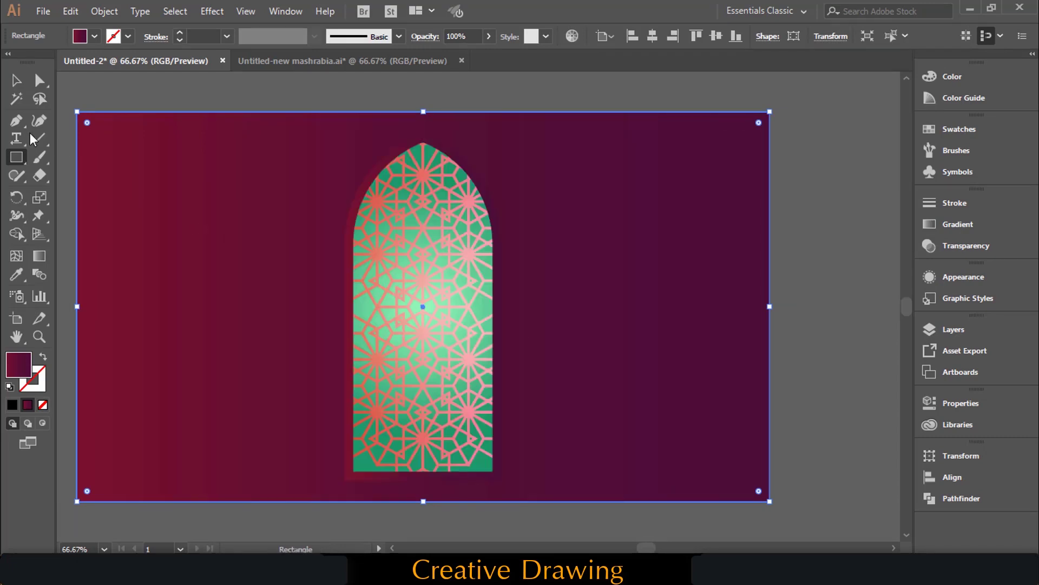
pyautogui.click(16, 81)
pyautogui.click(803, 242)
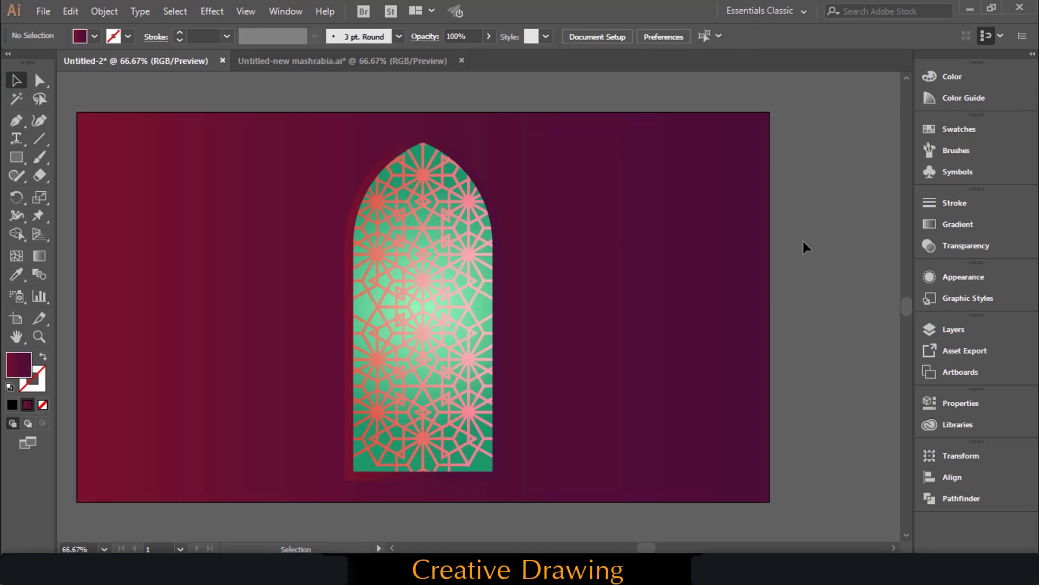
# Step: Make the background rectangle's maroon-to-purple gradient radial and move its midpoint slightly past halfway towards the purple end
pyautogui.hscroll(-2, 804, 242)
pyautogui.click(762, 242)
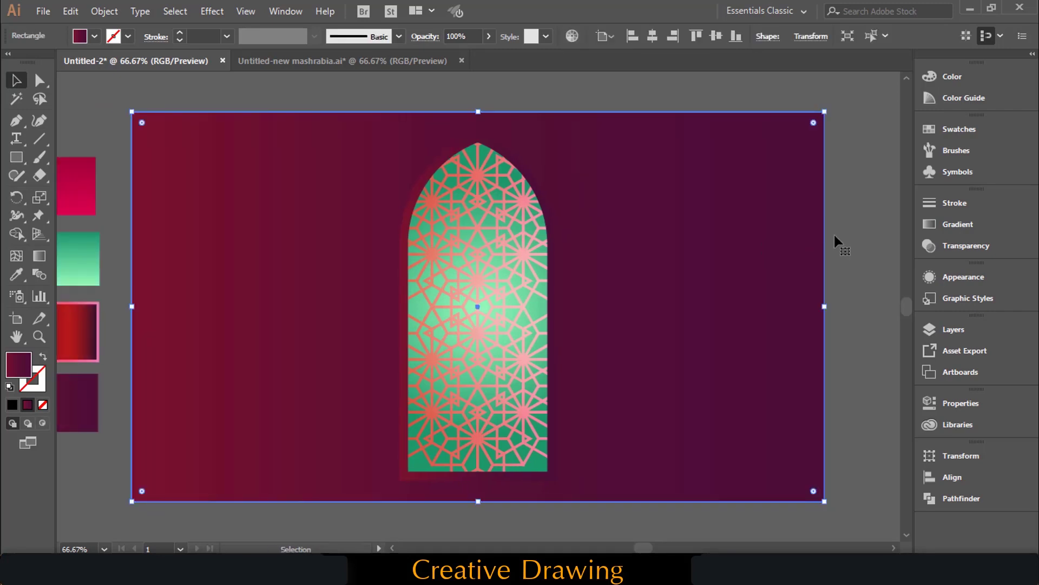
pyautogui.click(988, 224)
pyautogui.click(856, 219)
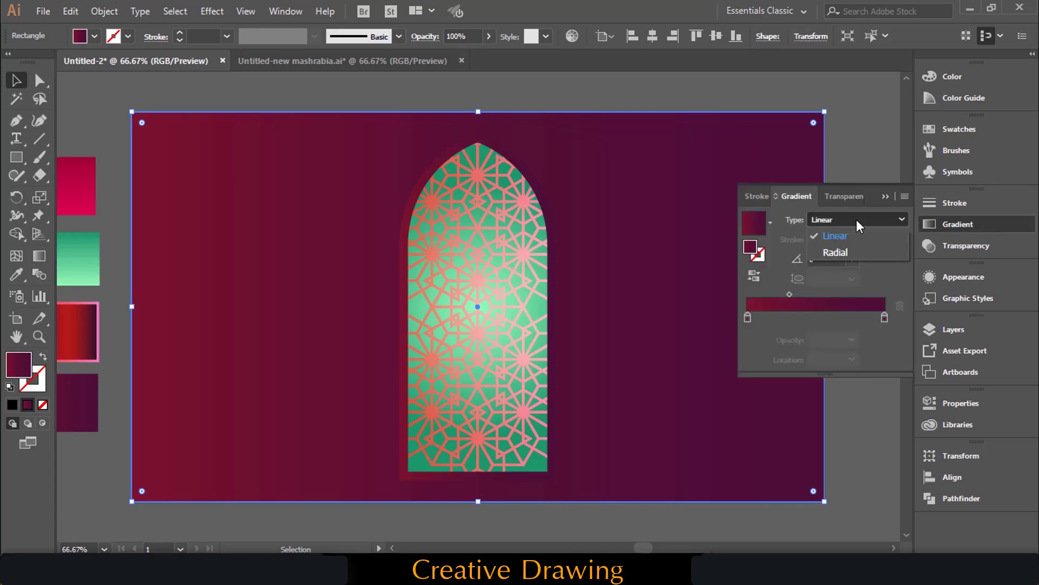
pyautogui.click(845, 249)
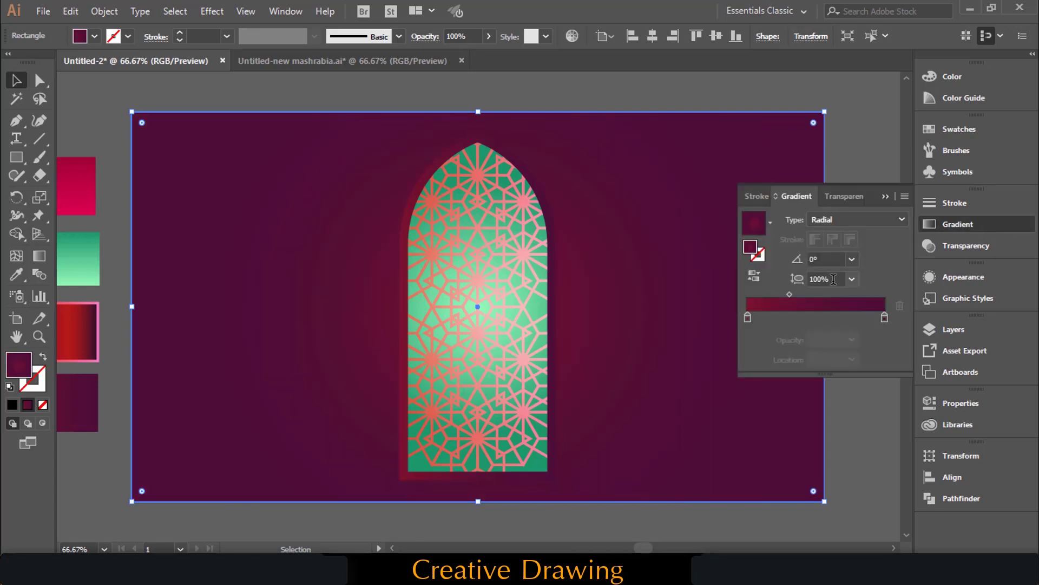
pyautogui.moveTo(789, 294); pyautogui.dragTo(825, 294)
pyautogui.click(886, 197)
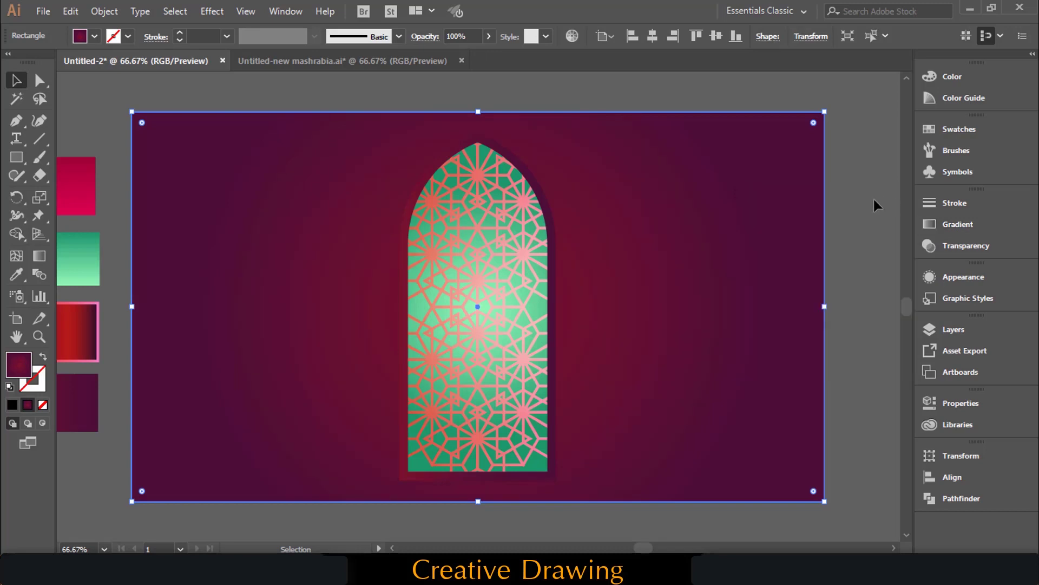
pyautogui.click(874, 199)
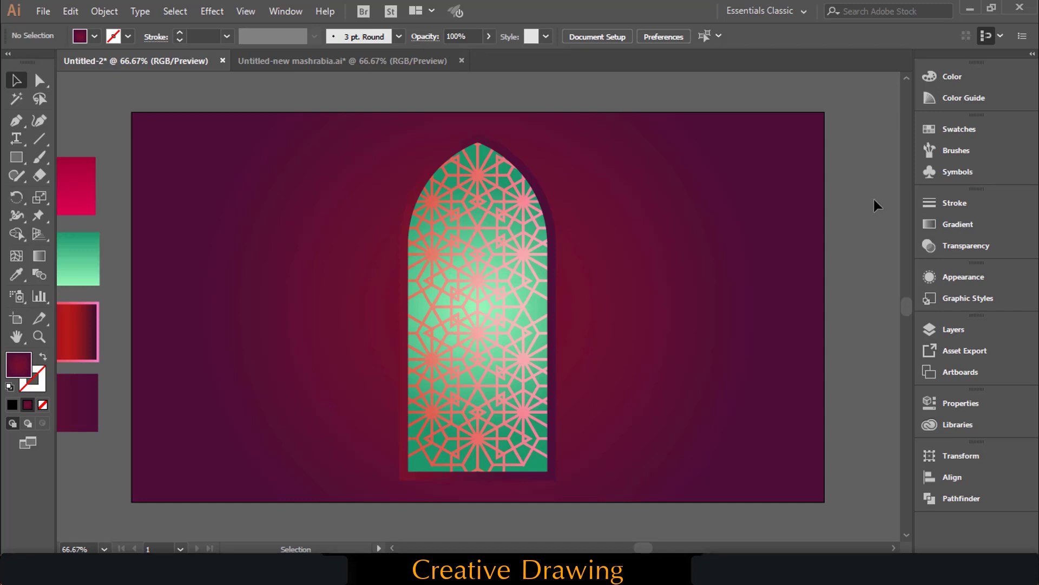
# Step: Lock the gradient background rectangle
pyautogui.click(550, 218)
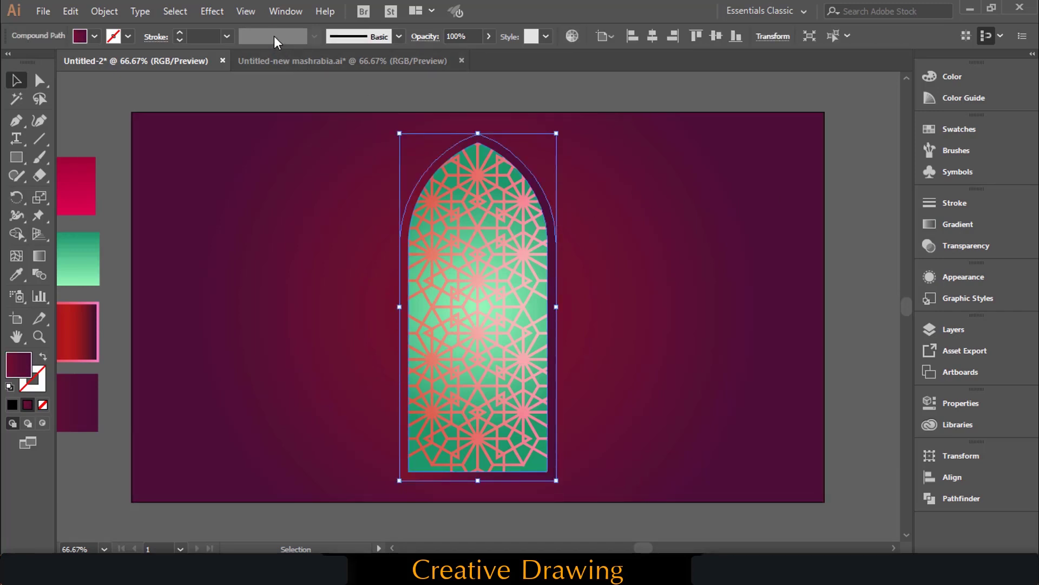
pyautogui.click(294, 179)
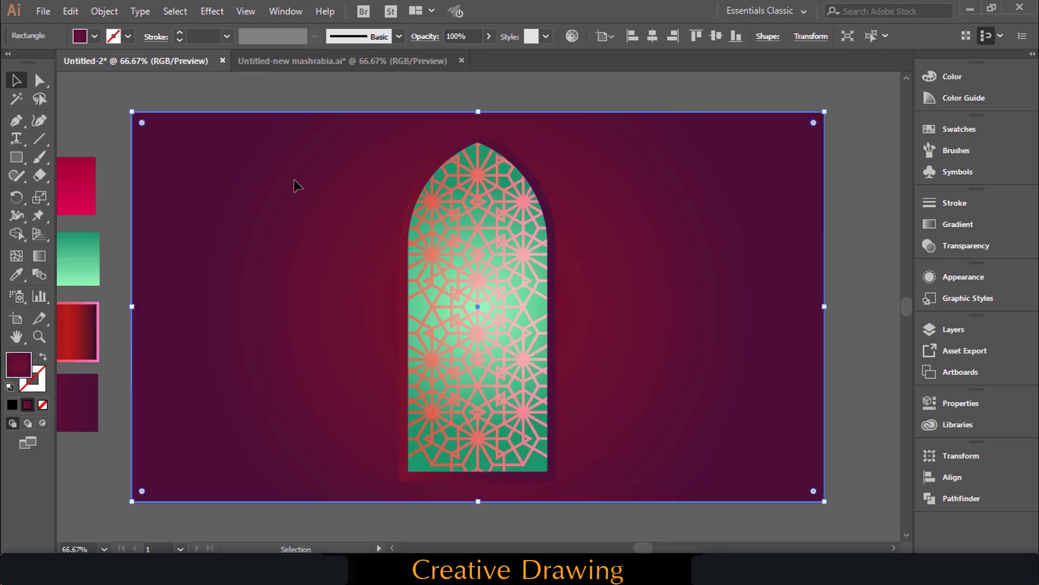
pyautogui.click(104, 11)
pyautogui.moveTo(148, 85)
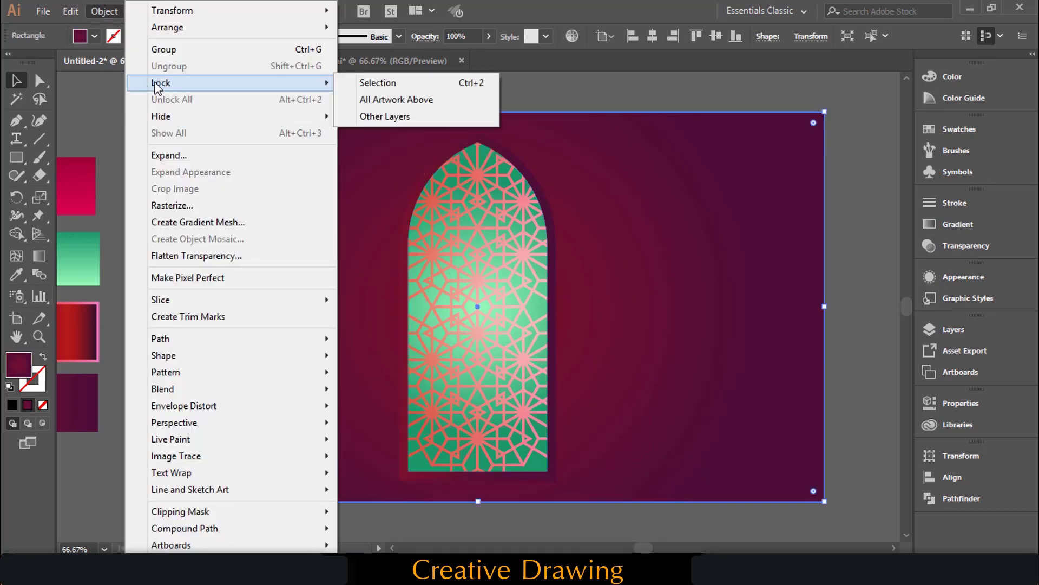
pyautogui.click(368, 84)
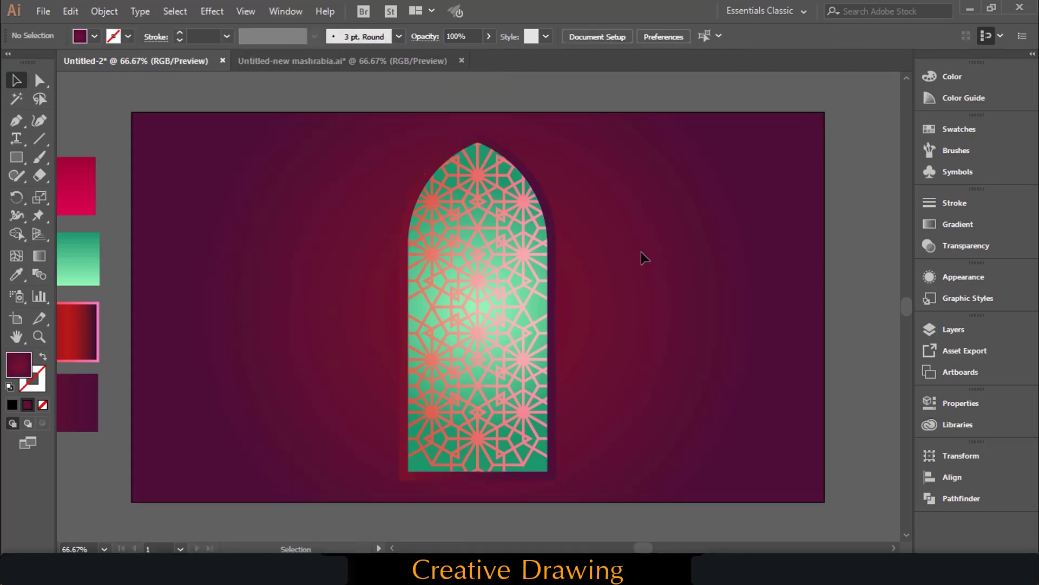
# Step: Start a previewed drop shadow effect on the arch frame in Multiply mode with dark maroon colour 600224
pyautogui.click(553, 236)
pyautogui.click(210, 13)
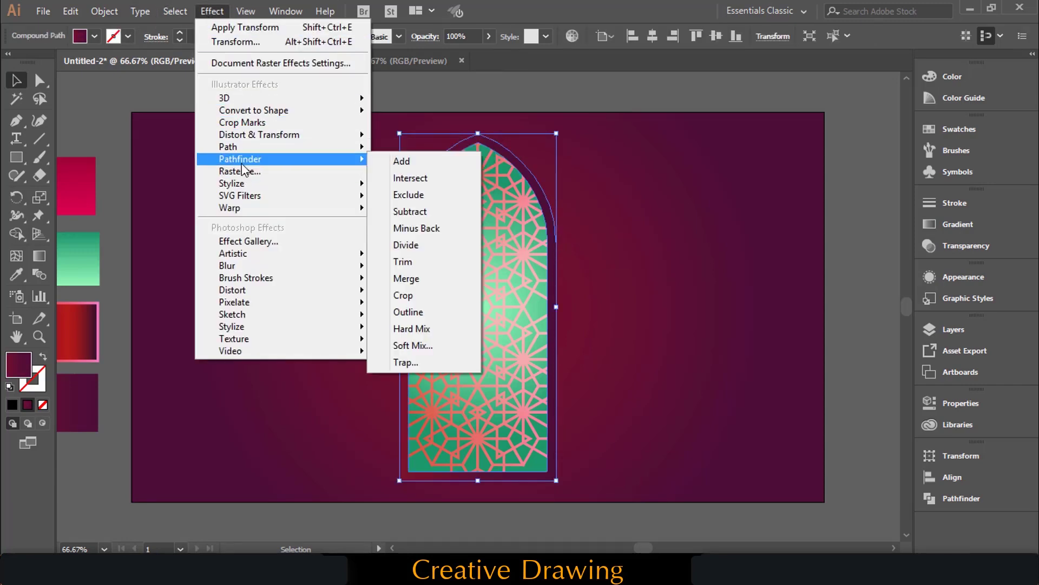
pyautogui.moveTo(248, 184)
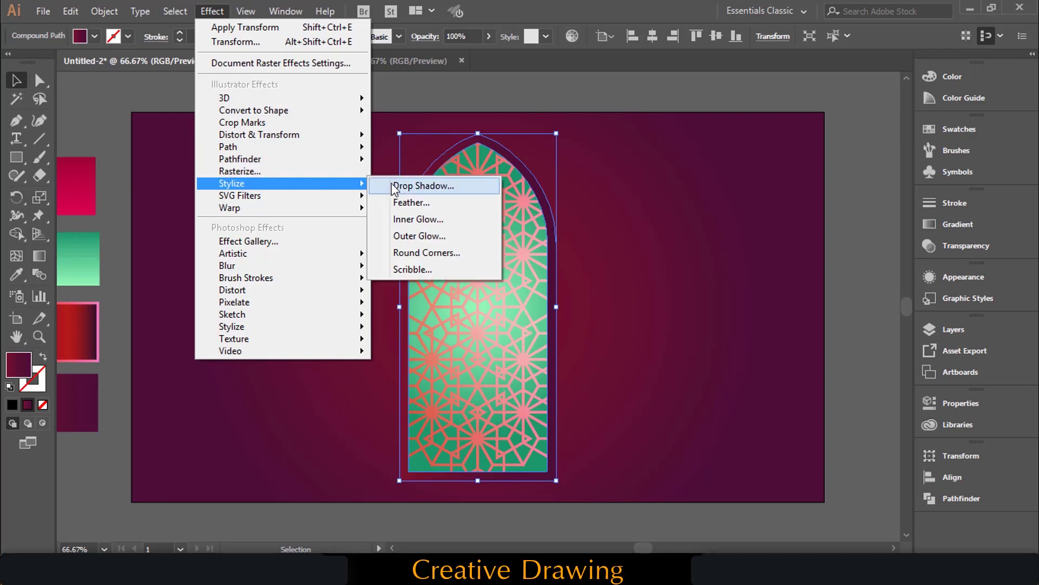
pyautogui.click(405, 184)
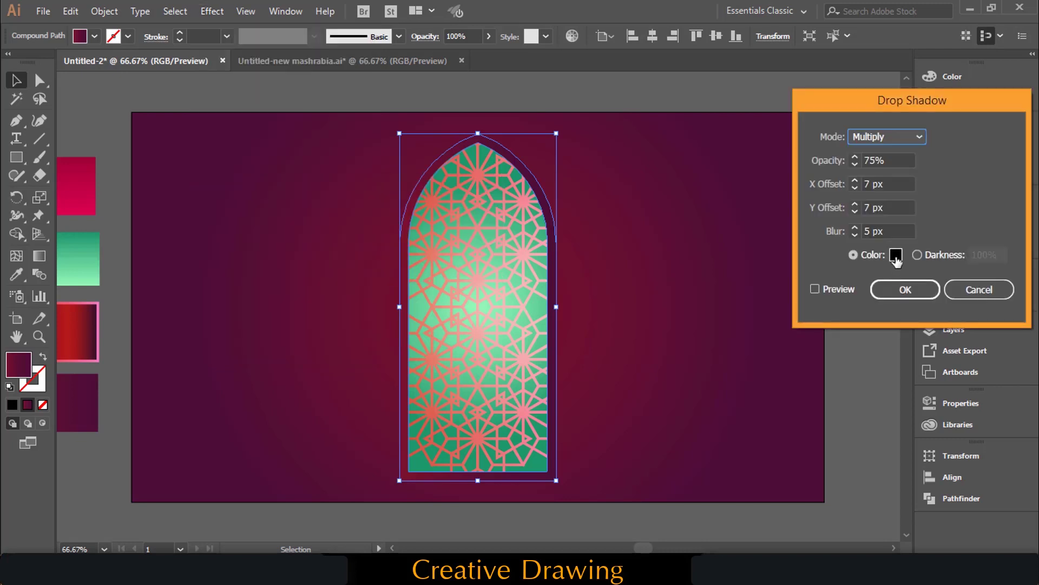
pyautogui.click(896, 255)
pyautogui.moveTo(238, 179); pyautogui.dragTo(239, 167)
pyautogui.moveTo(193, 227); pyautogui.dragTo(209, 254)
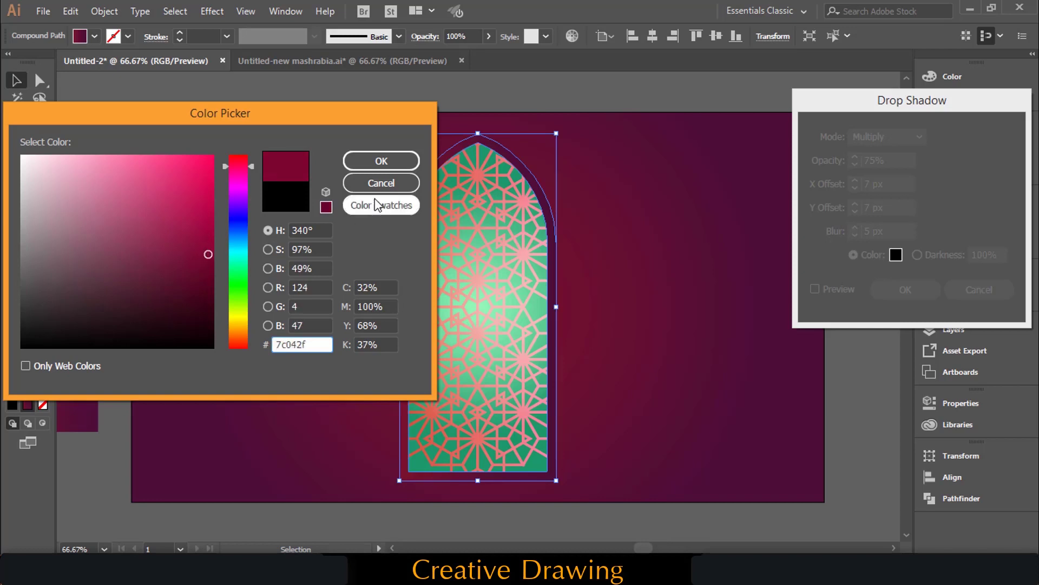
pyautogui.click(210, 275)
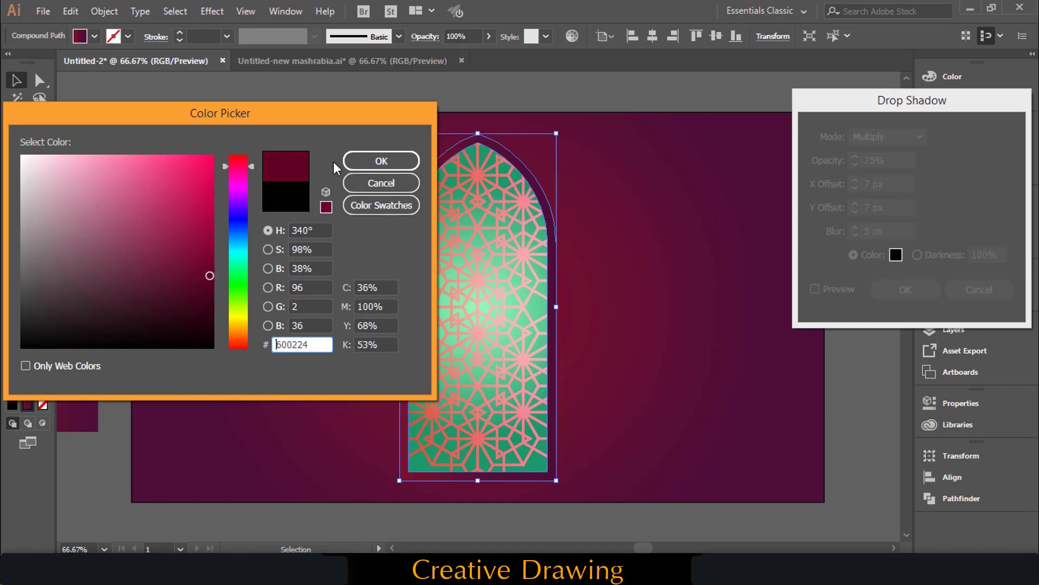
pyautogui.click(364, 163)
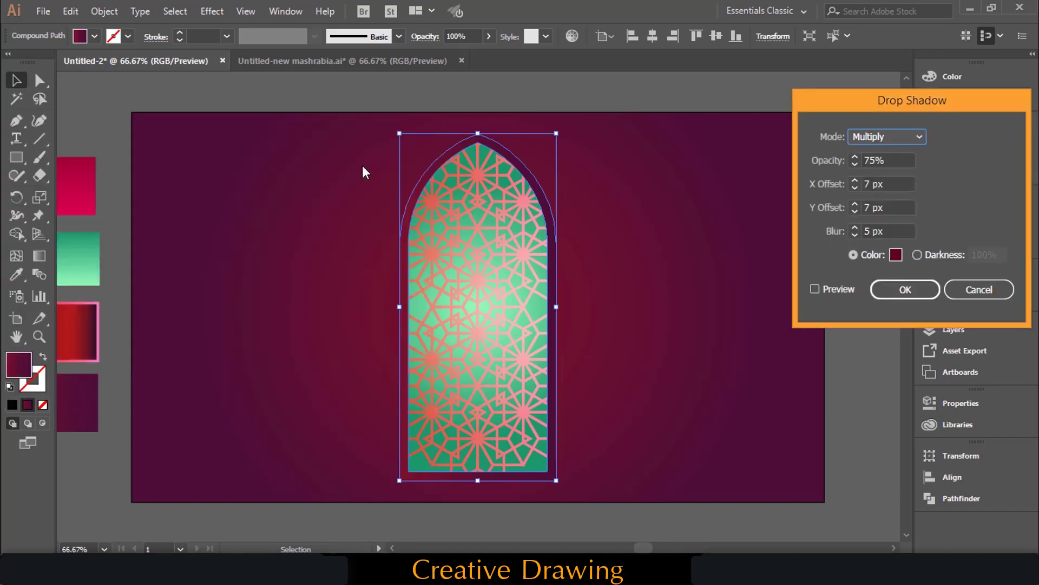
pyautogui.click(815, 289)
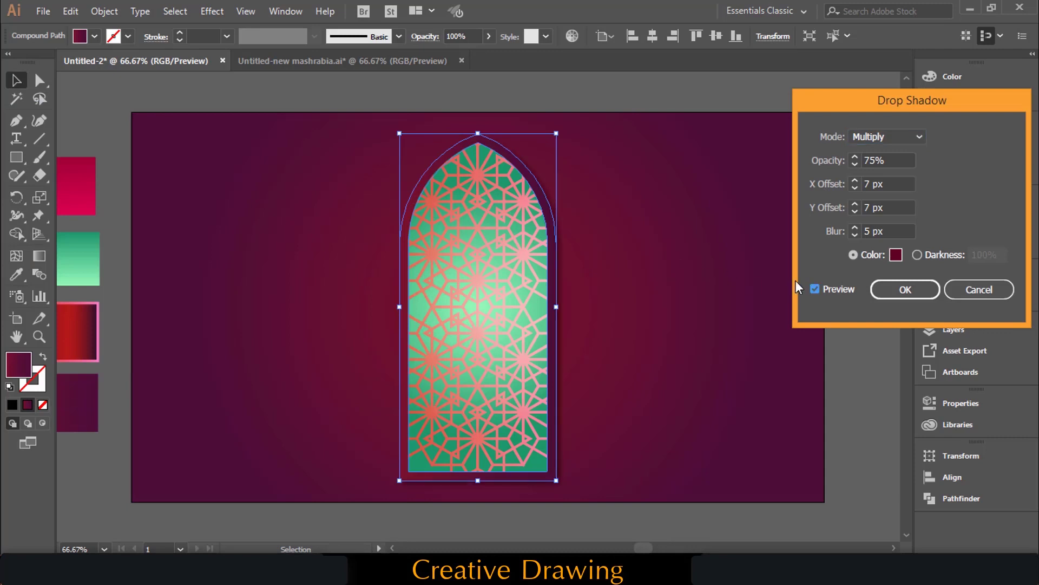
# Step: Set the frame shadow's X offset to -16 px and Y offset to 13 px
pyautogui.click(854, 206)
pyautogui.write('18')
pyautogui.click(855, 206)
pyautogui.click(855, 212)
pyautogui.click(855, 212)
pyautogui.click(856, 181)
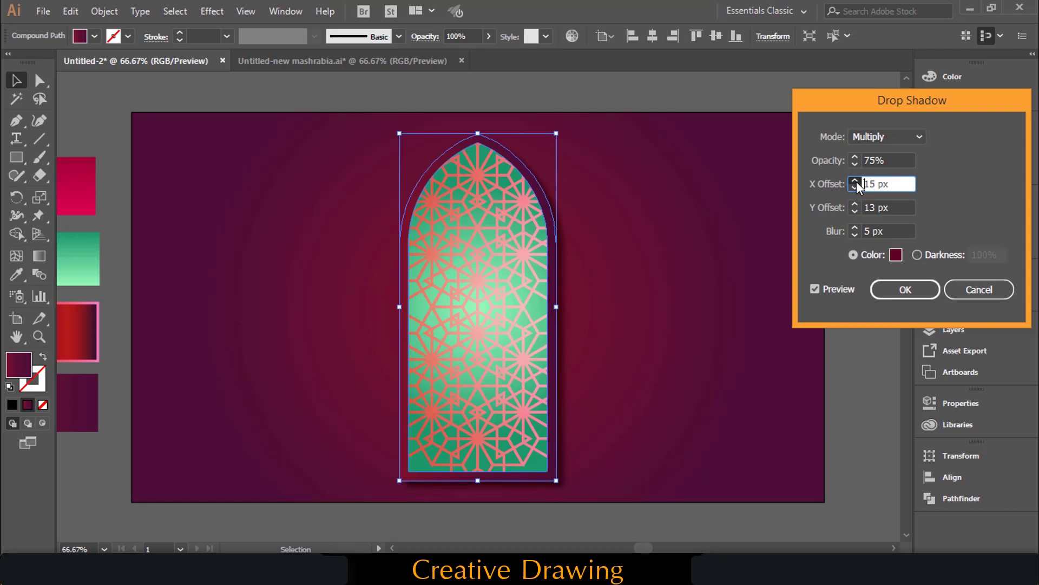
pyautogui.click(855, 187)
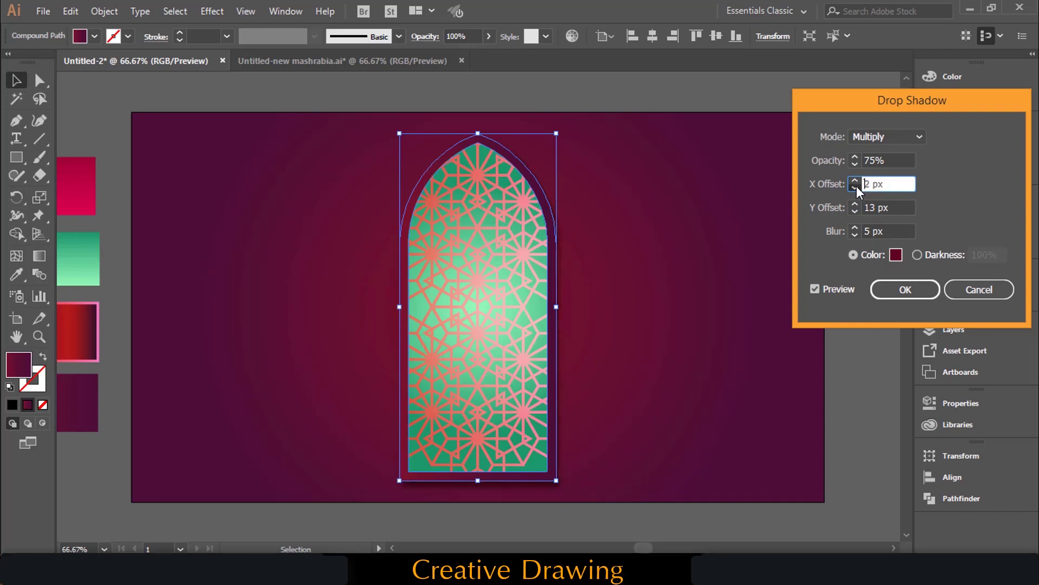
pyautogui.click(855, 187)
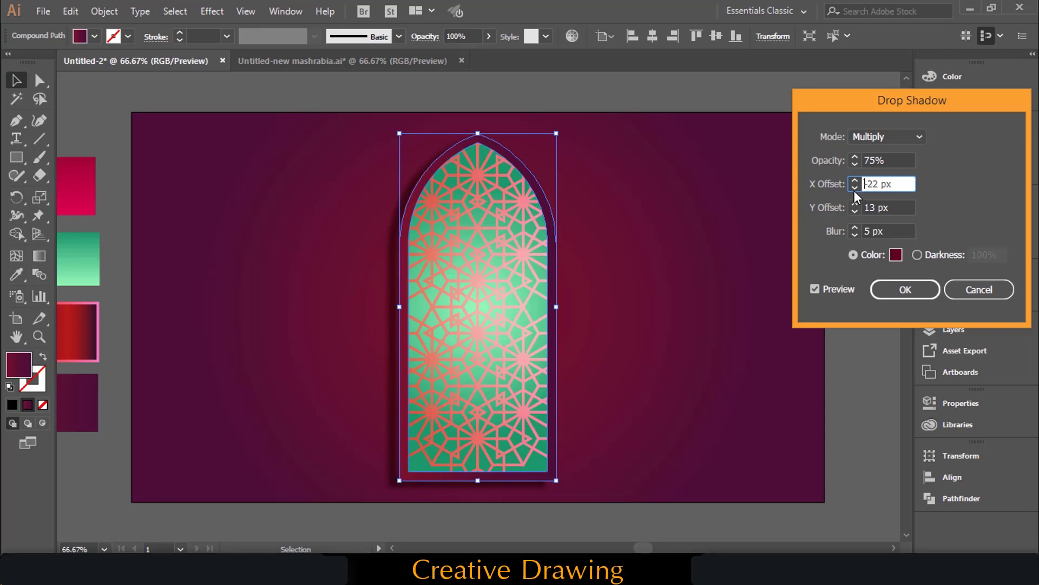
pyautogui.click(855, 180)
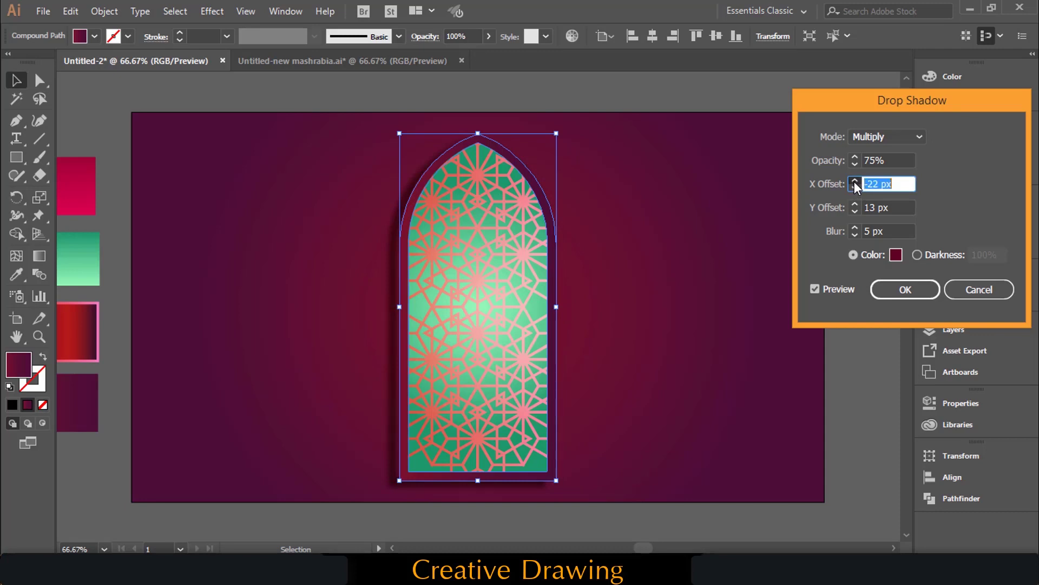
# Step: Set the shadow's blur to 7 px, opacity to 76% and Y offset to 1 px, and apply the effect
pyautogui.click(855, 227)
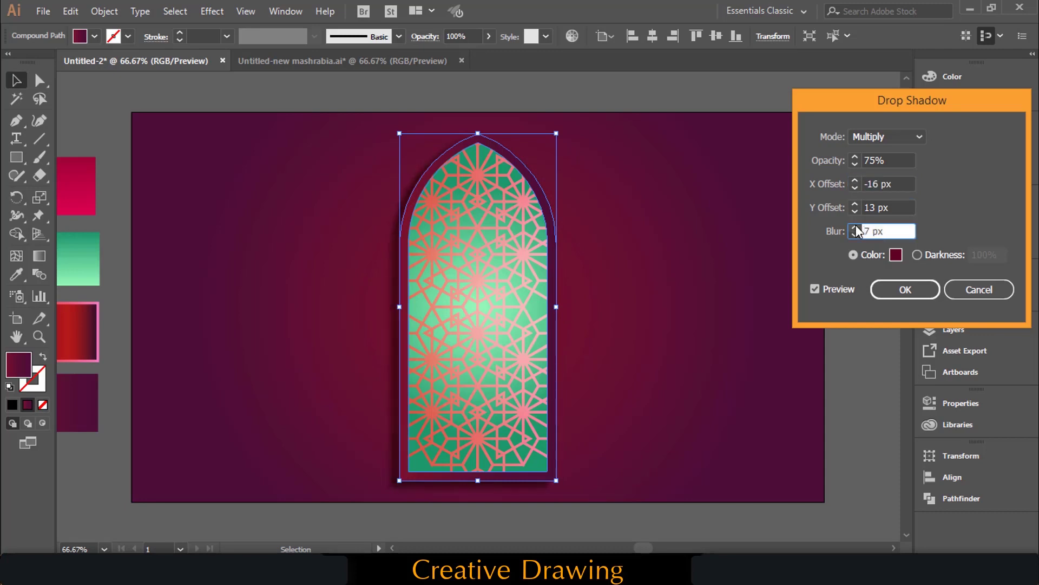
pyautogui.click(856, 158)
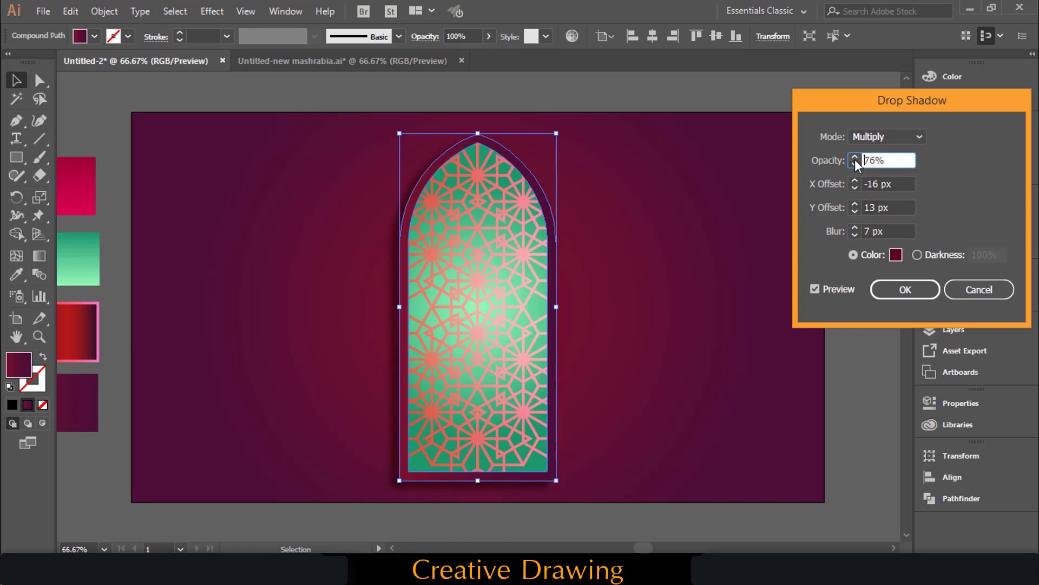
pyautogui.click(855, 212)
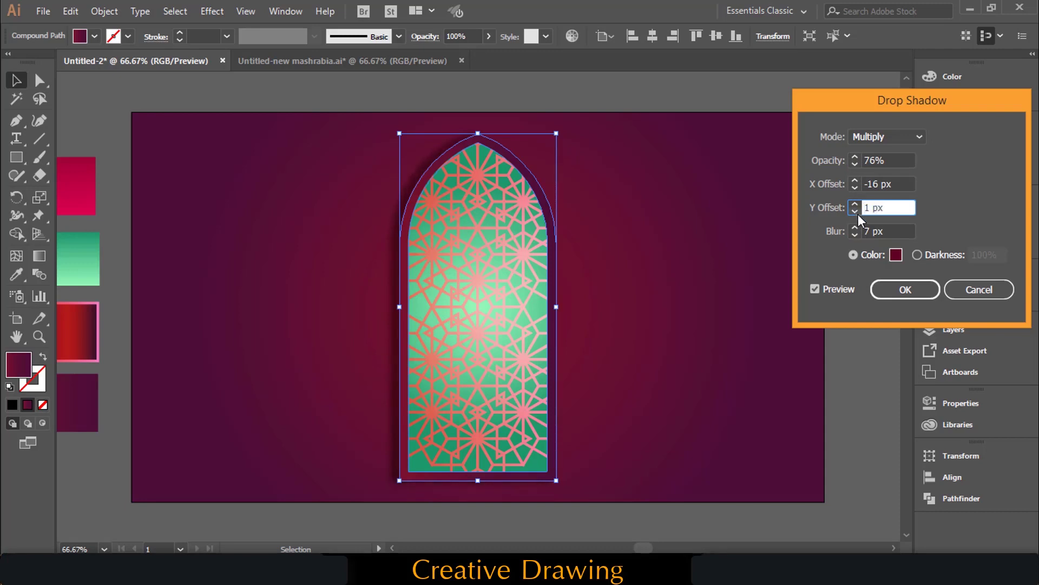
pyautogui.click(891, 289)
pyautogui.click(746, 299)
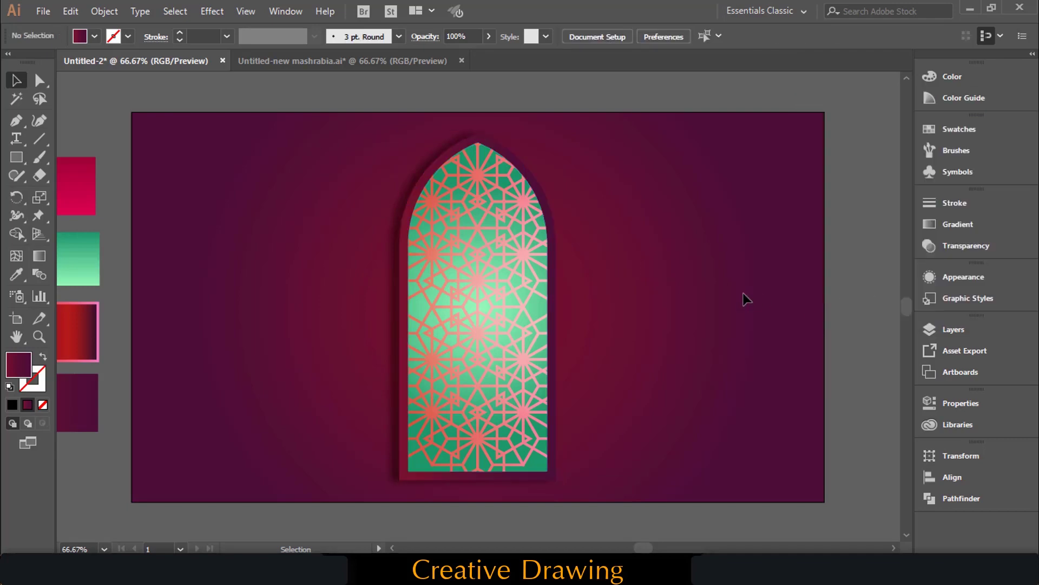
# Step: Set the blending mode of the clip group's green gradient arch path to Color Dodge
pyautogui.hotkey('ctrl', '+')
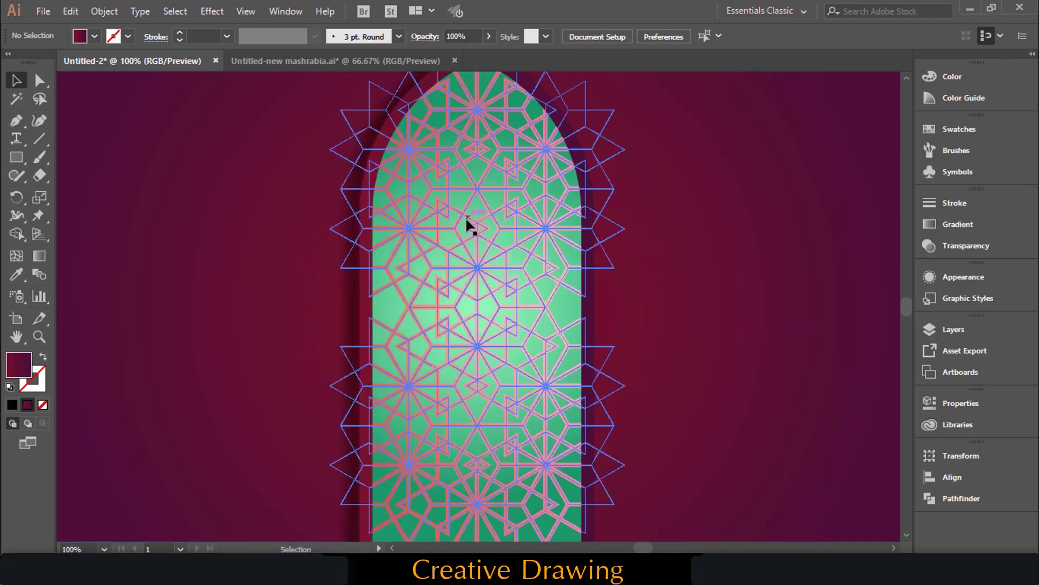
pyautogui.click(466, 219)
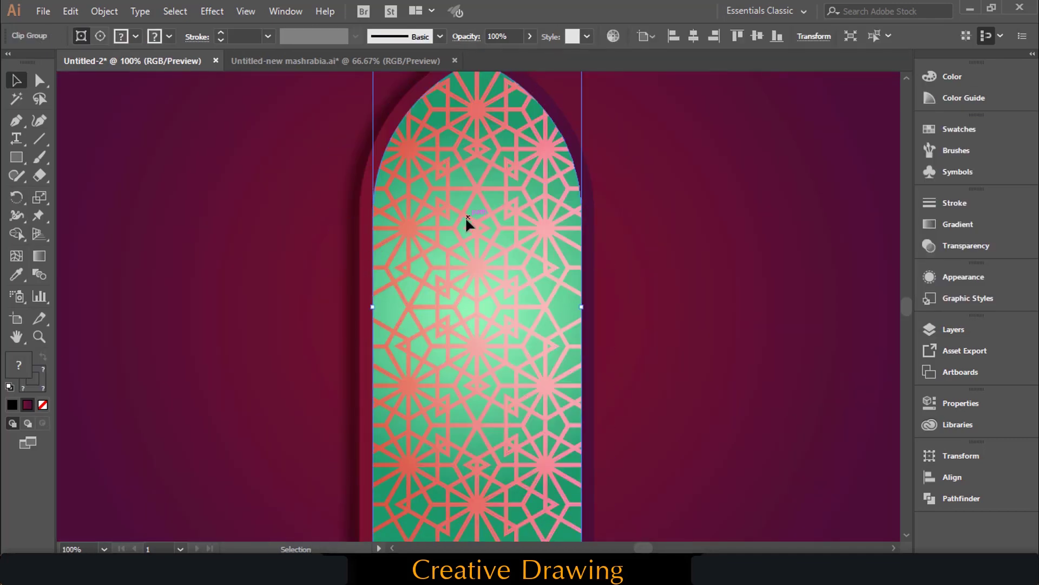
pyautogui.click(100, 34)
pyautogui.click(82, 38)
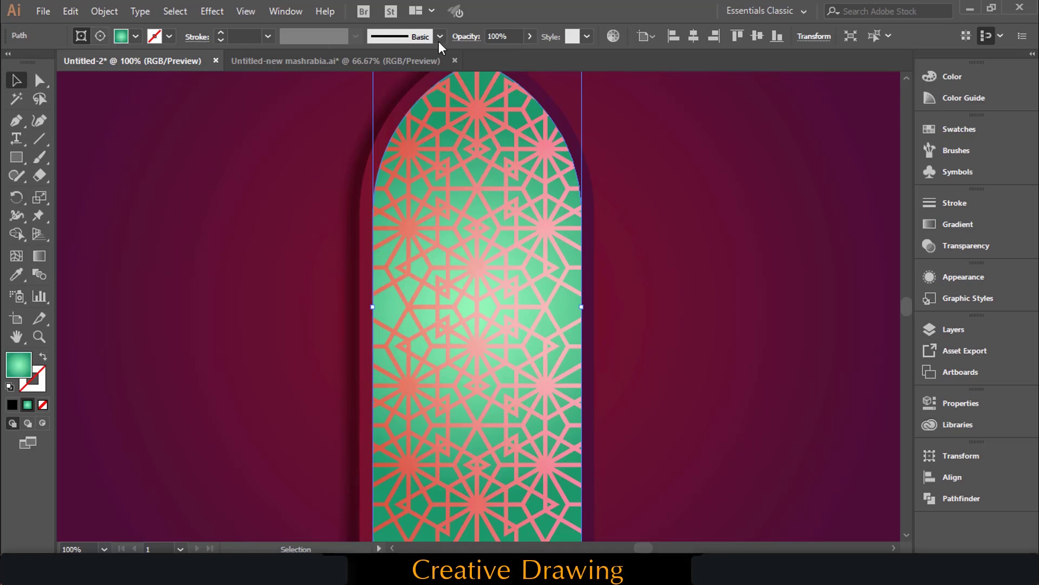
pyautogui.click(457, 38)
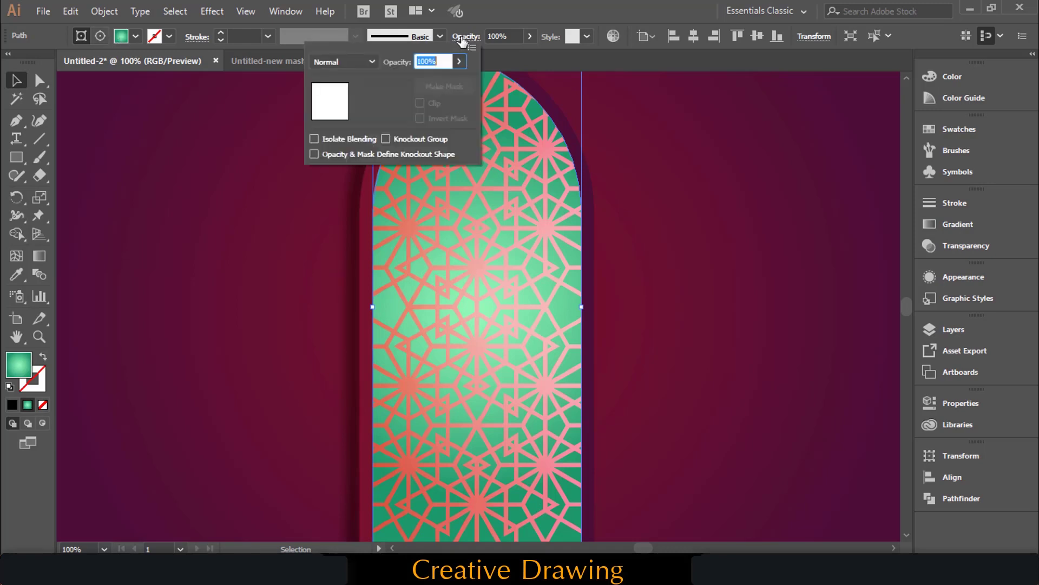
pyautogui.click(371, 62)
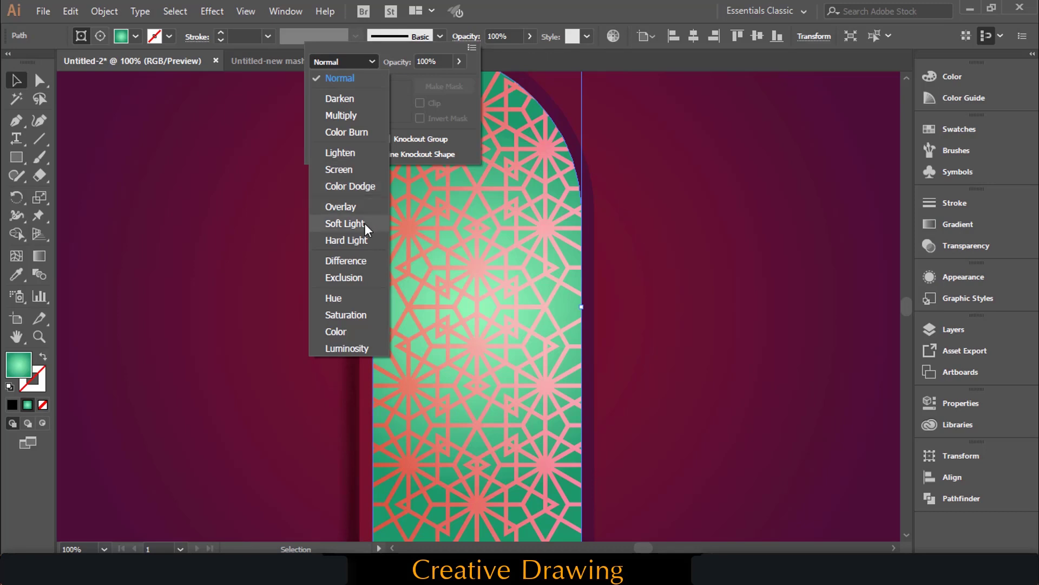
pyautogui.click(362, 187)
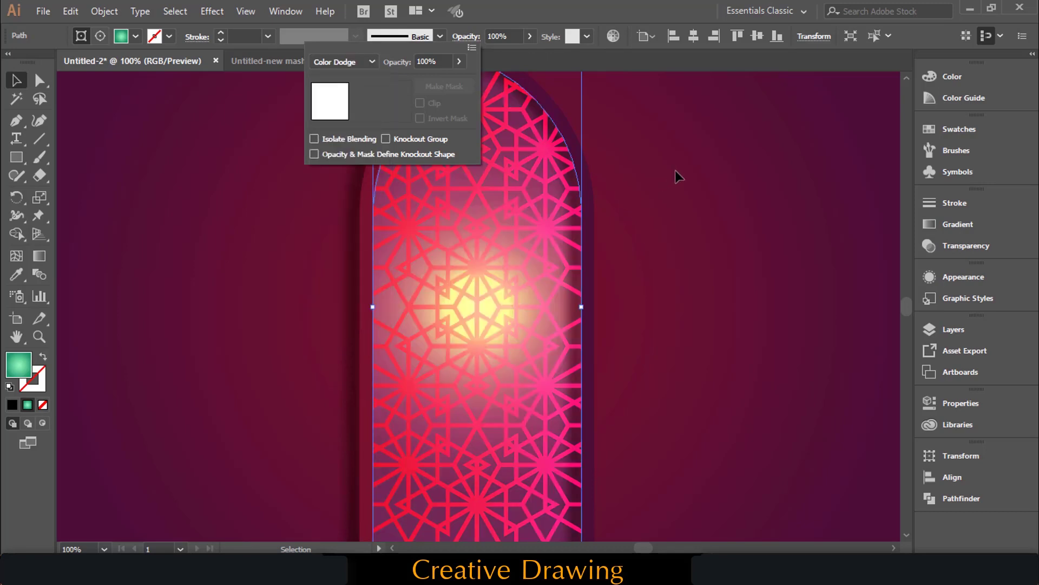
pyautogui.click(670, 2)
pyautogui.hotkey('ctrl', '-')
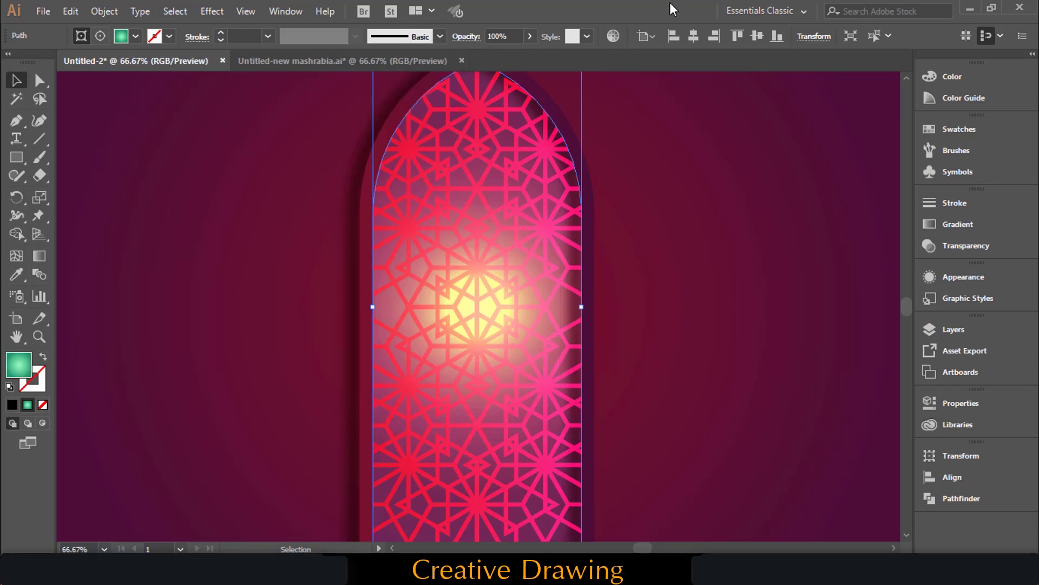
pyautogui.hotkey('ctrl', '-')
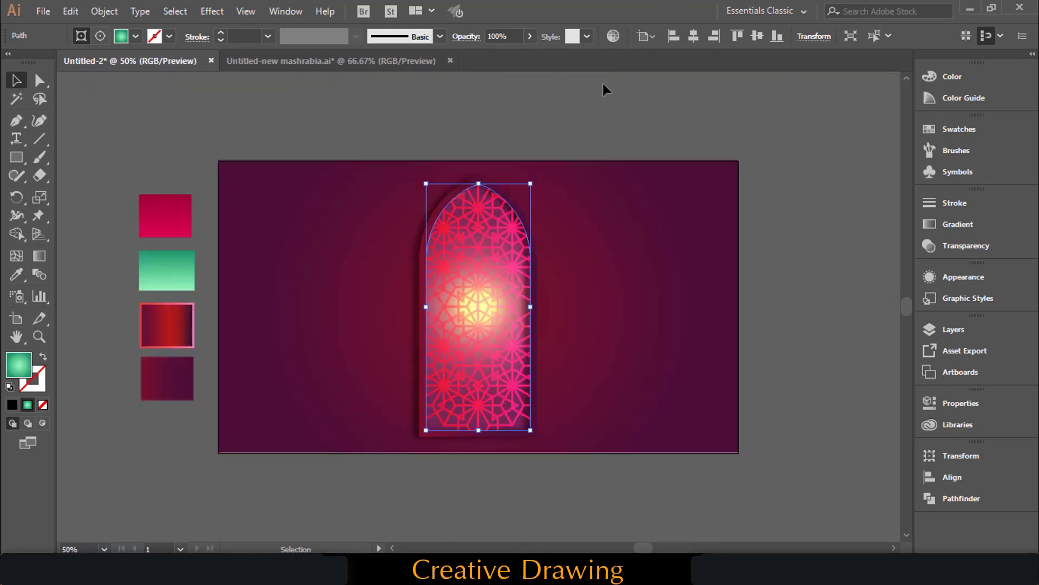
pyautogui.click(593, 231)
# Step: Set the blending mode of the star pattern inside the clip group to Multiply
pyautogui.hotkey('ctrl', '+')
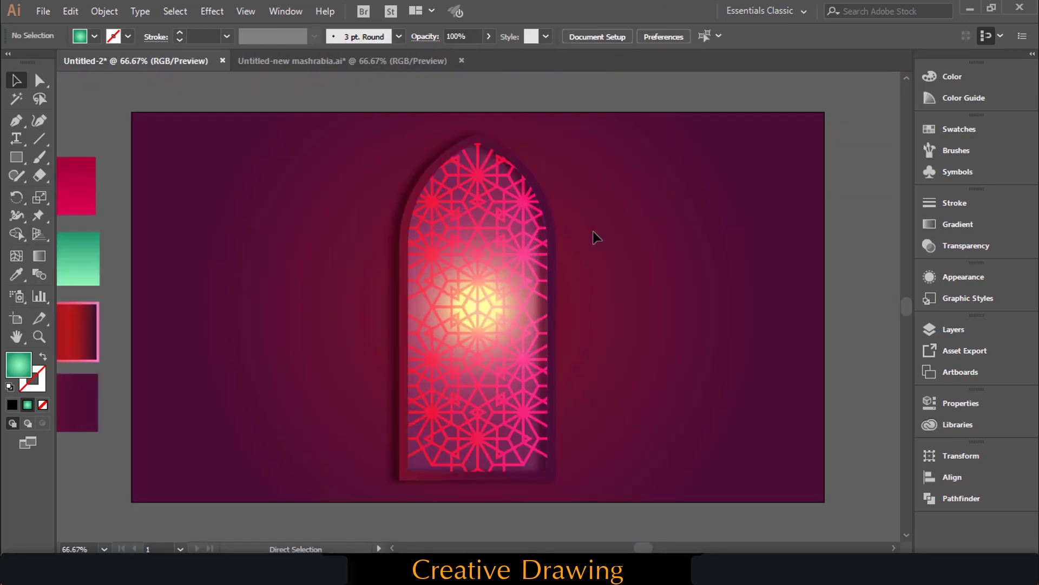
pyautogui.hotkey('ctrl', '+')
pyautogui.click(509, 171)
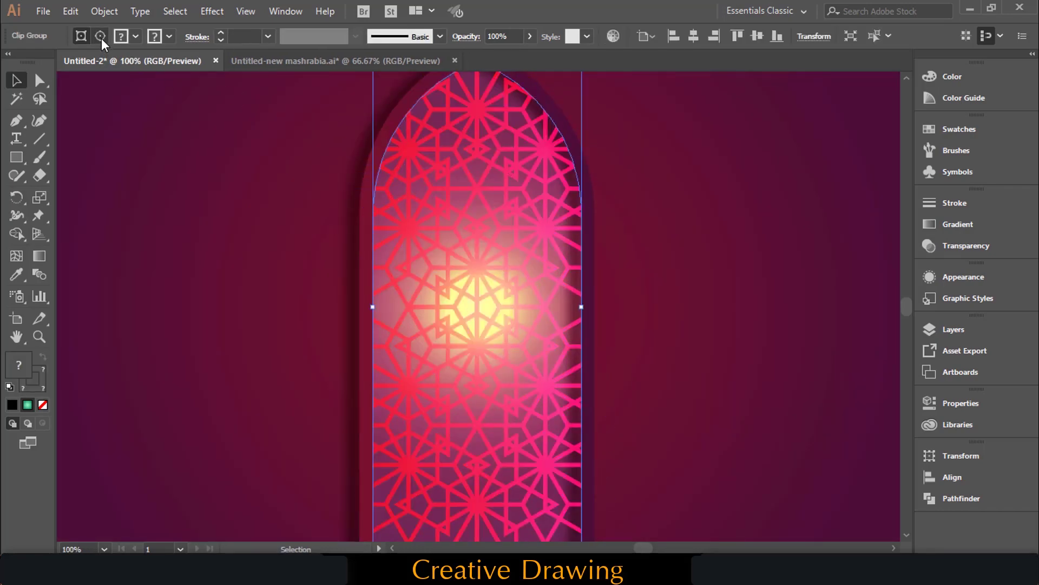
pyautogui.click(101, 37)
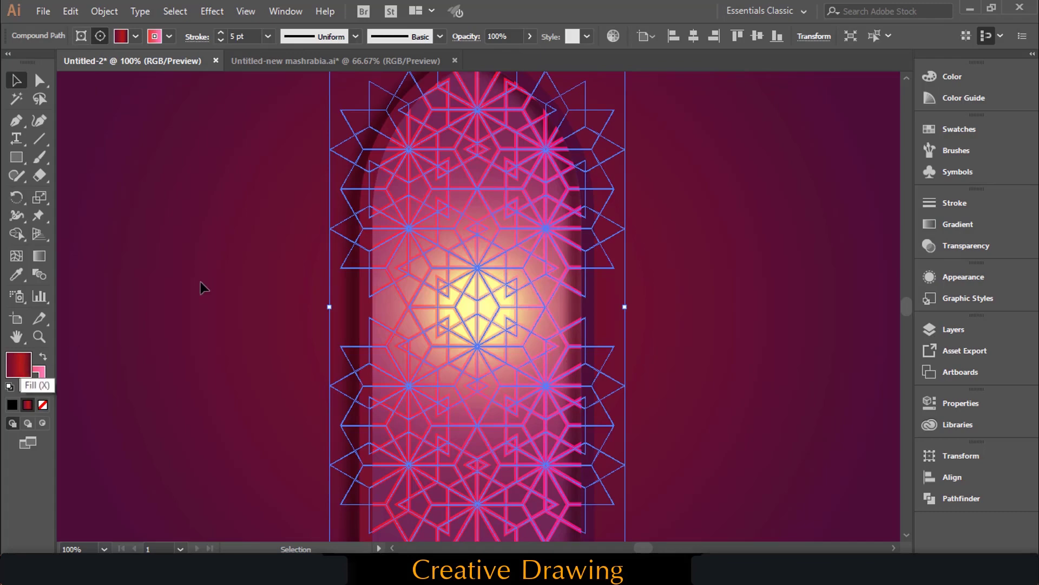
pyautogui.click(466, 37)
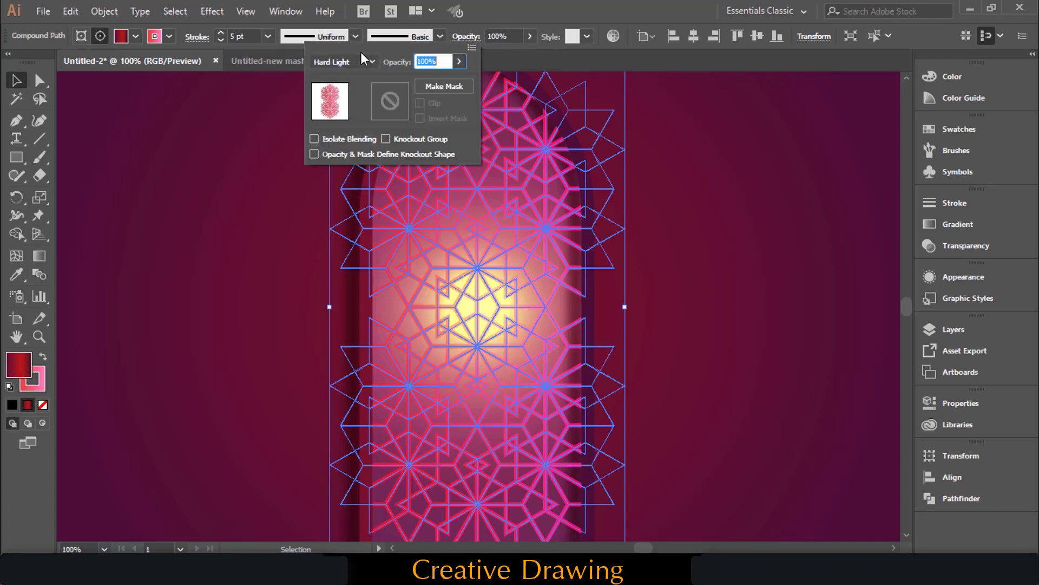
pyautogui.click(350, 58)
pyautogui.click(355, 120)
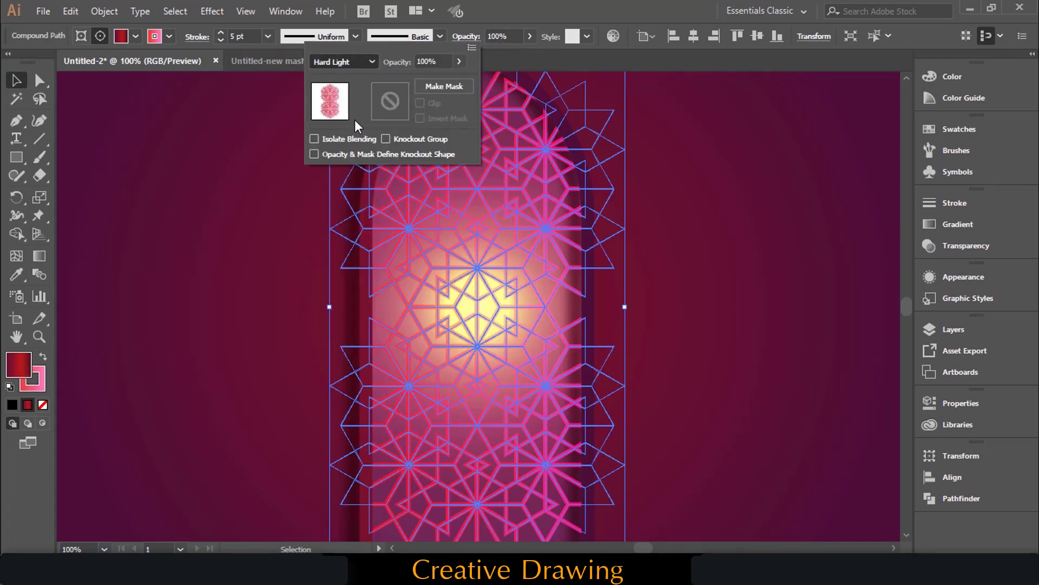
pyautogui.click(846, 205)
pyautogui.click(848, 206)
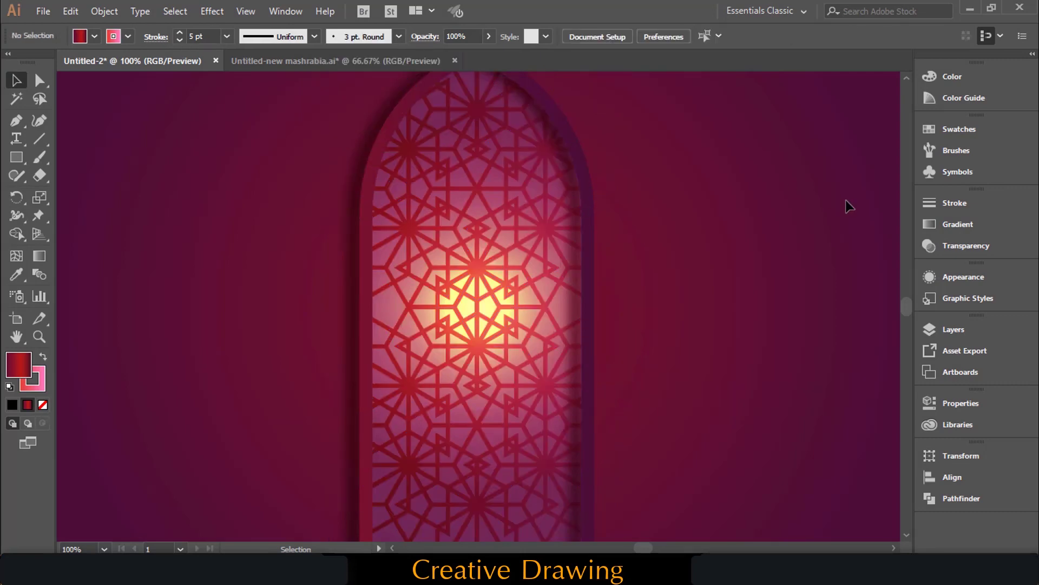
# Step: Try a pink stroke on the pointed-arch clipping path around the star pattern
pyautogui.hotkey('ctrl', '-')
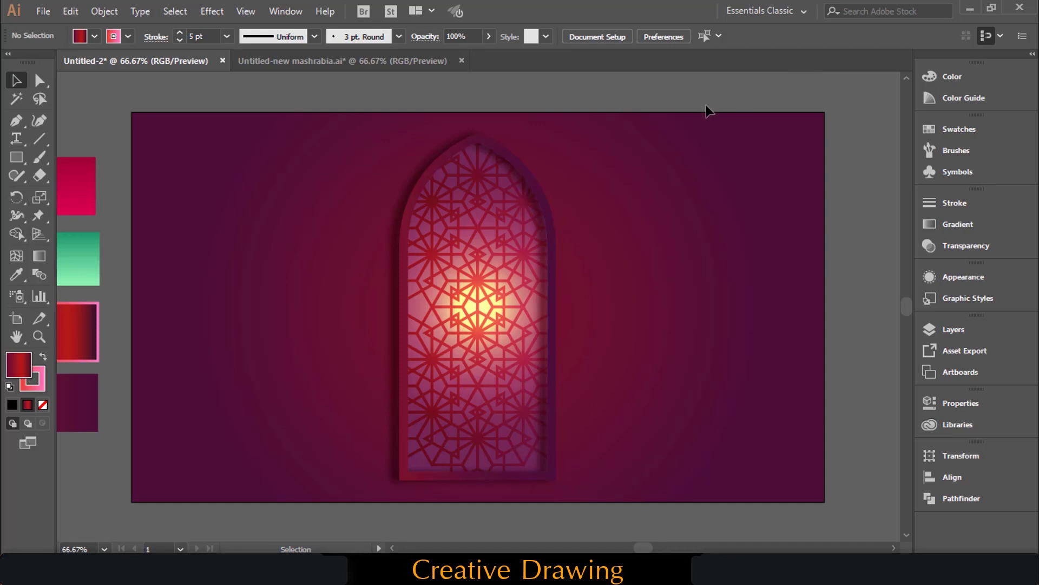
pyautogui.click(516, 211)
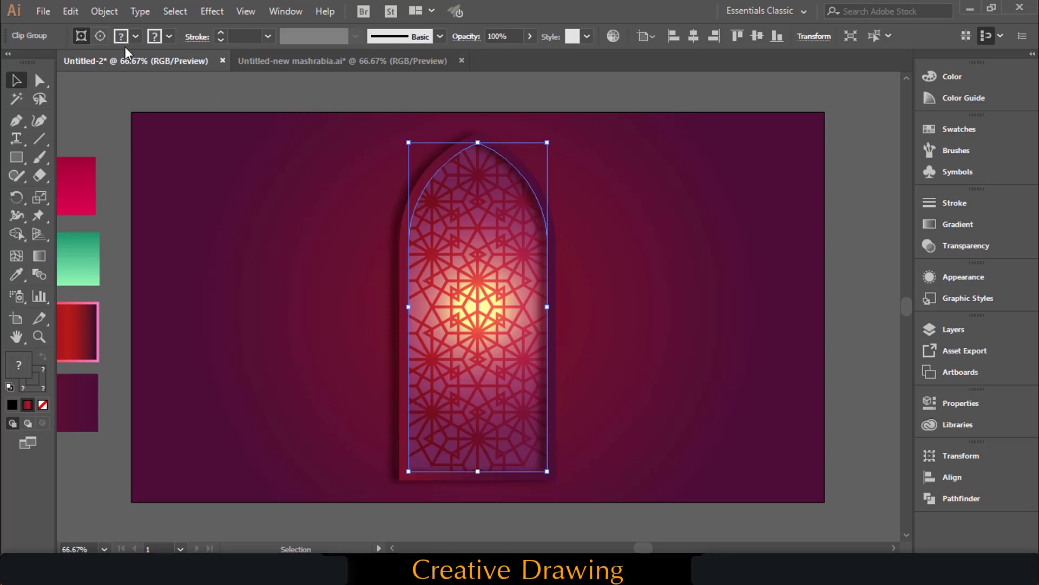
pyautogui.hotkey('ctrl', '+')
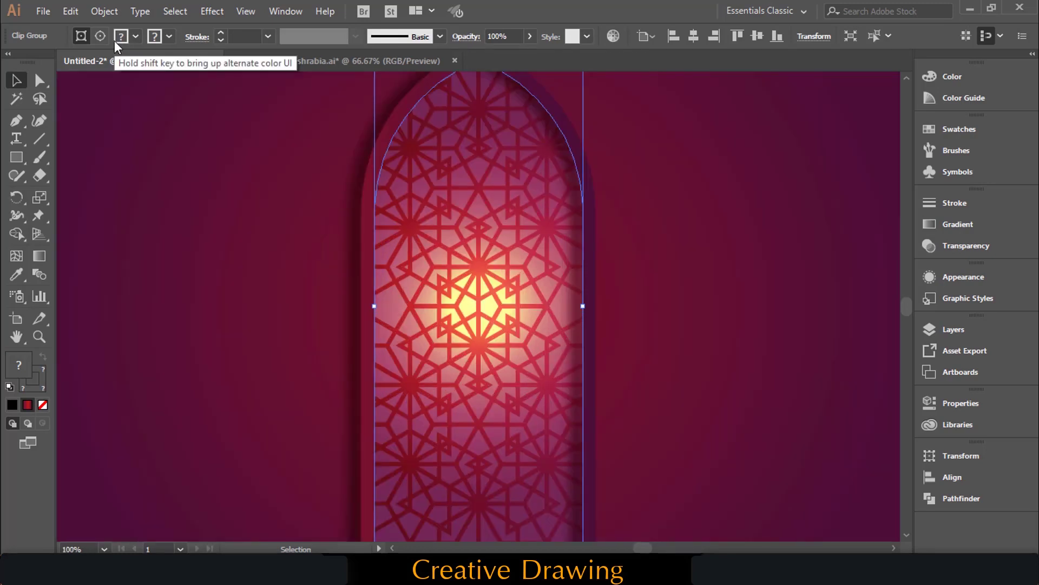
pyautogui.hscroll(-5, 133, 86)
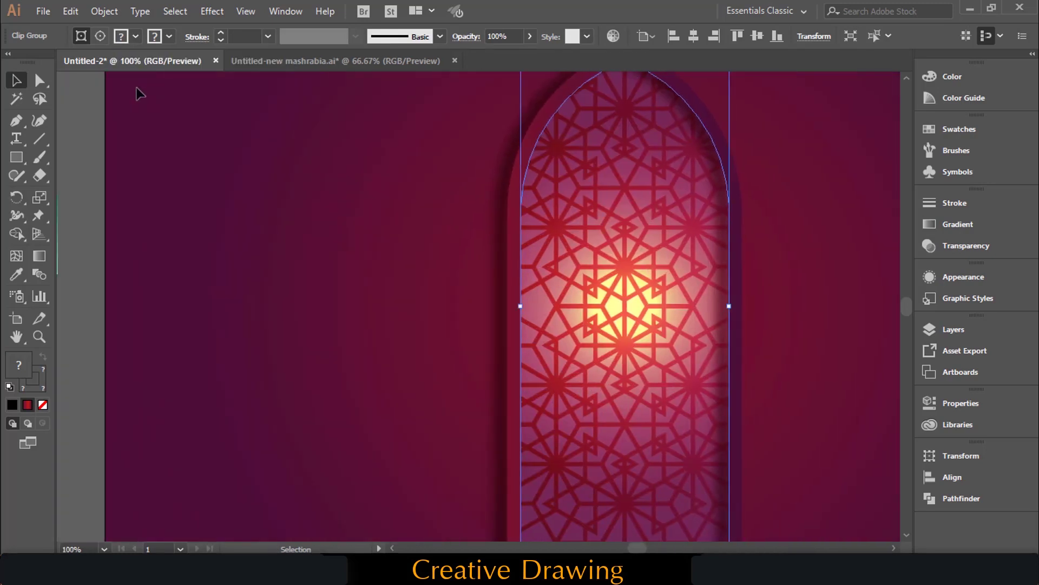
pyautogui.click(106, 35)
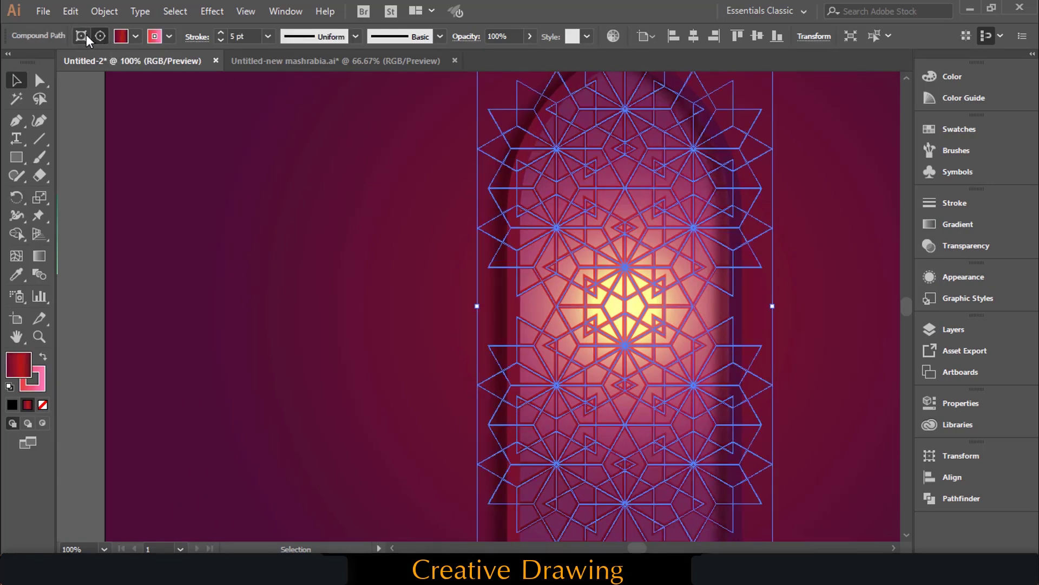
pyautogui.click(81, 35)
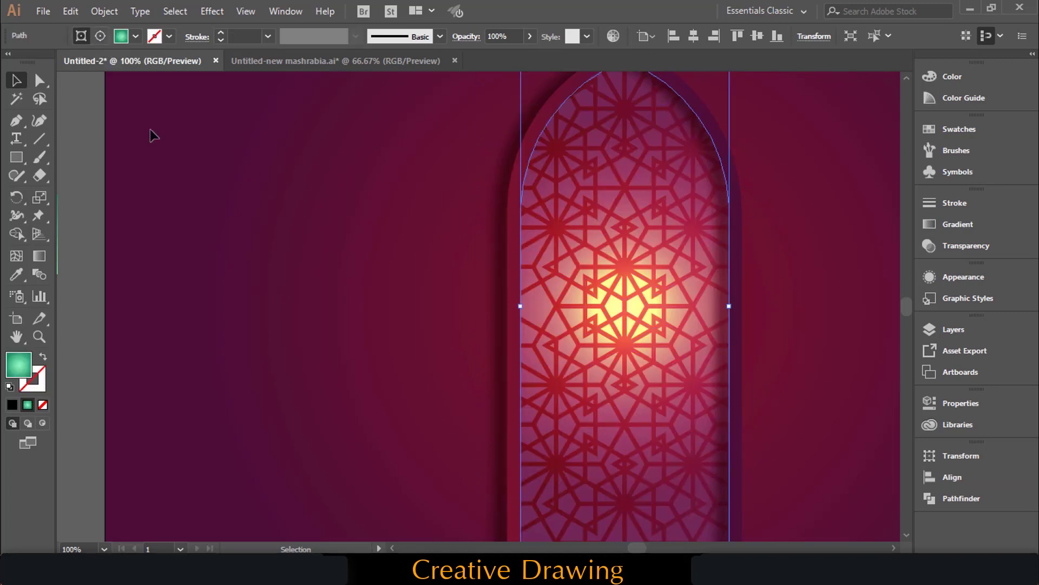
pyautogui.click(168, 37)
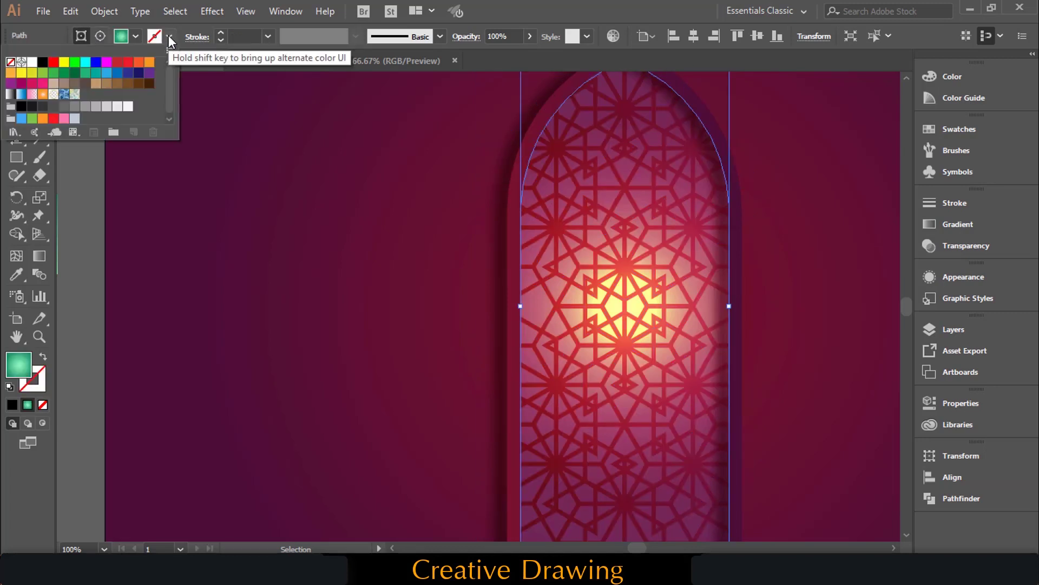
pyautogui.click(101, 106)
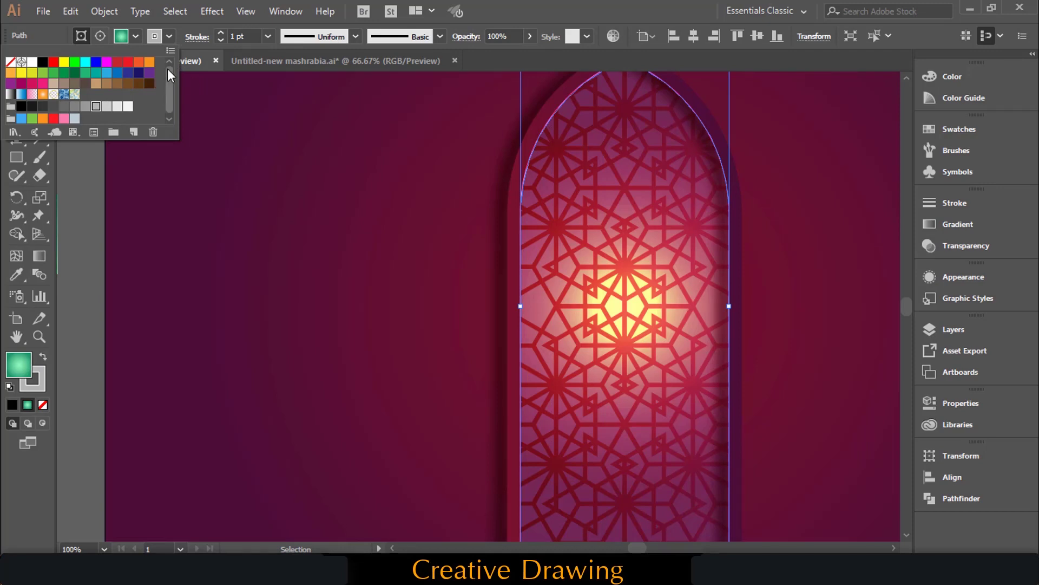
pyautogui.click(43, 85)
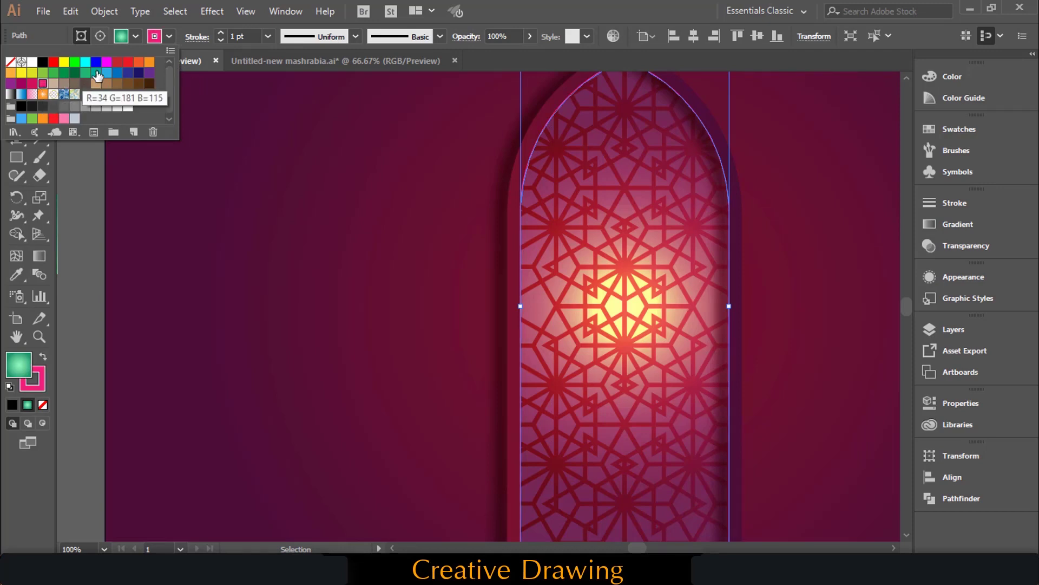
# Step: Increase the stroke weight of the arch clipping path to 7 pt and deselect it
pyautogui.click(223, 32)
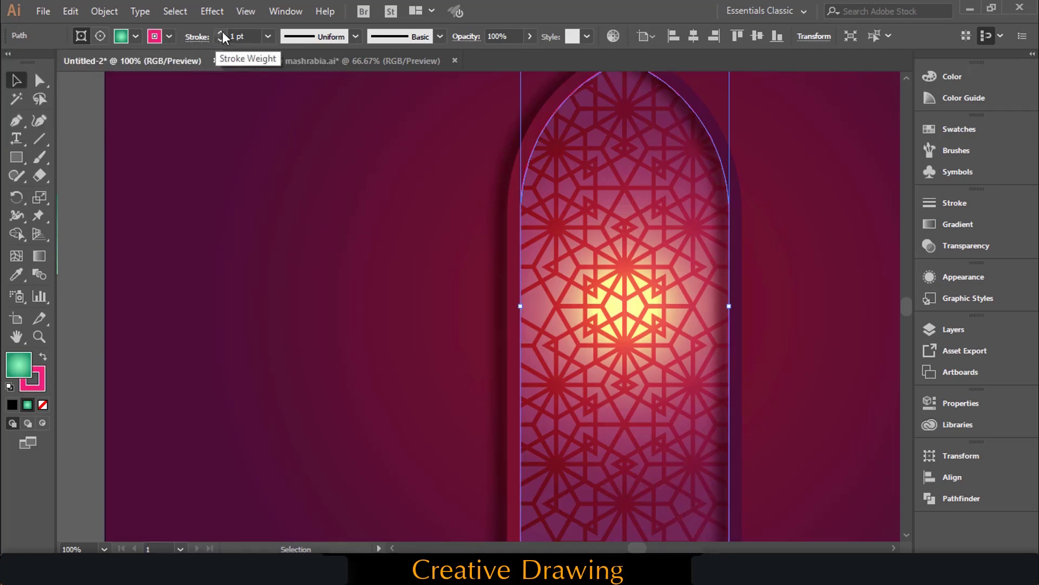
pyautogui.click(222, 31)
pyautogui.click(222, 32)
pyautogui.click(223, 31)
pyautogui.click(223, 31)
pyautogui.click(223, 30)
pyautogui.click(223, 31)
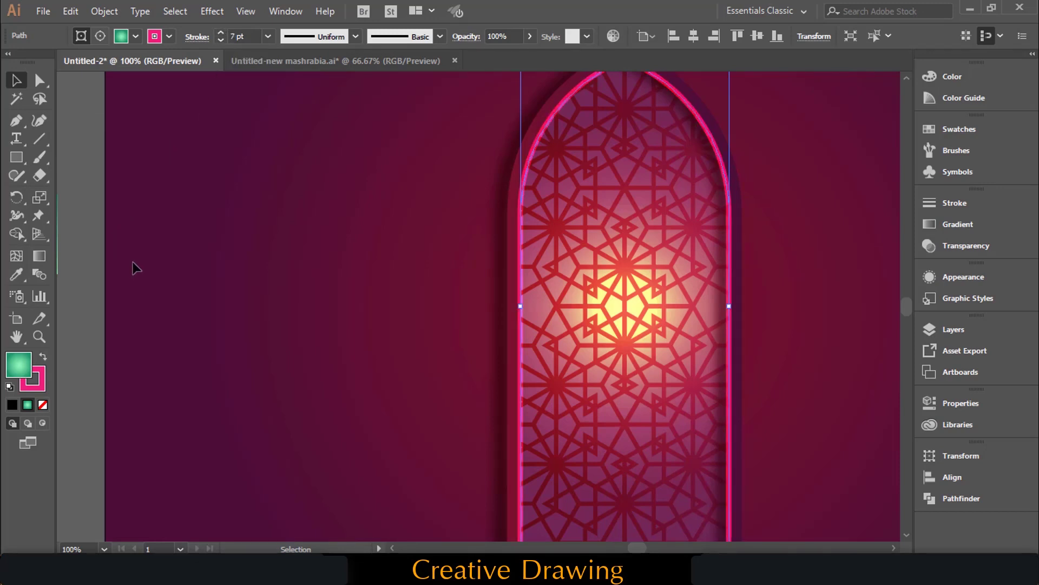
pyautogui.hscroll(-3, 130, 265)
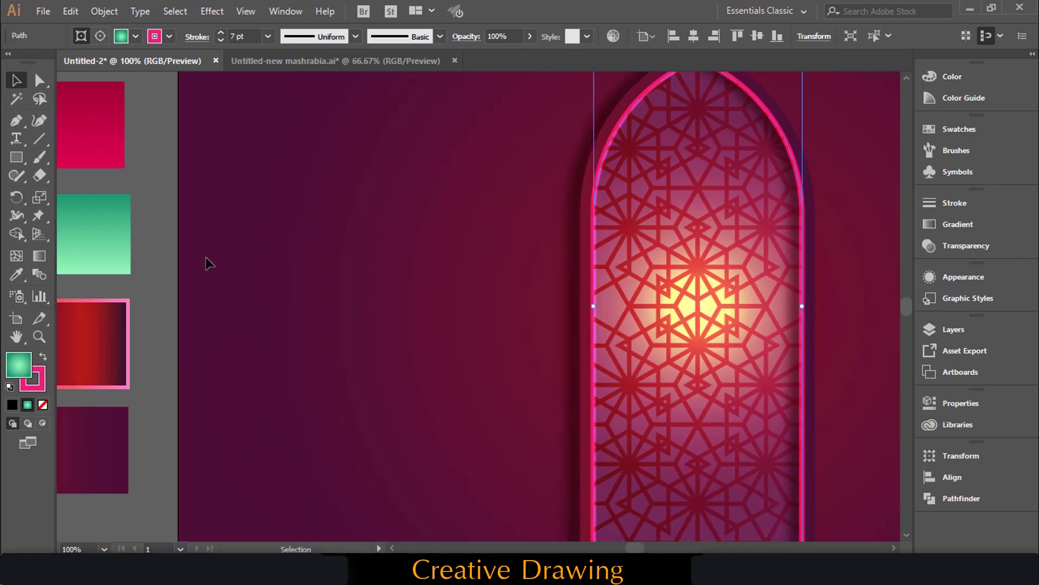
pyautogui.click(227, 263)
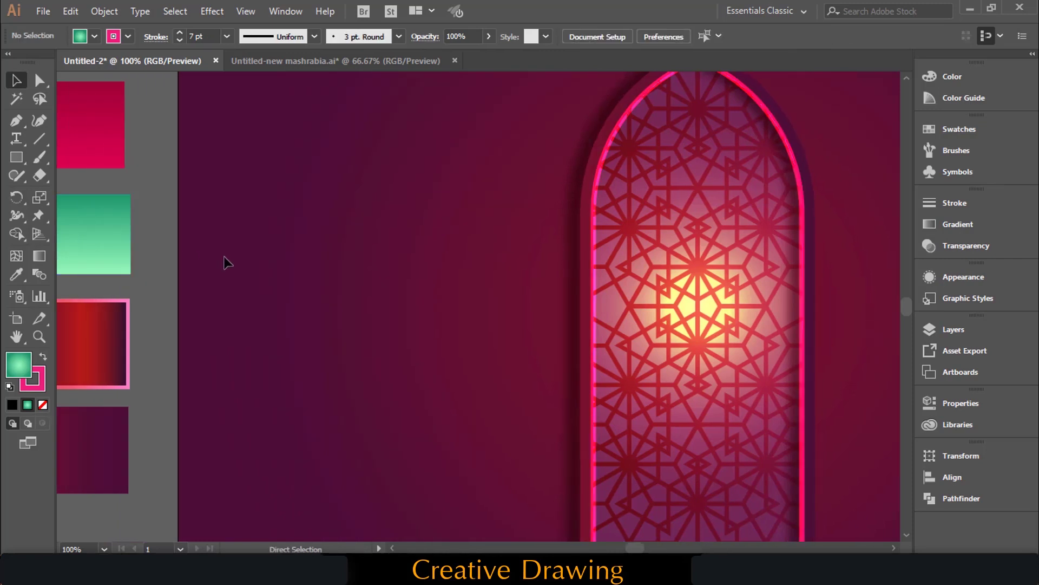
pyautogui.hotkey('ctrl', '-')
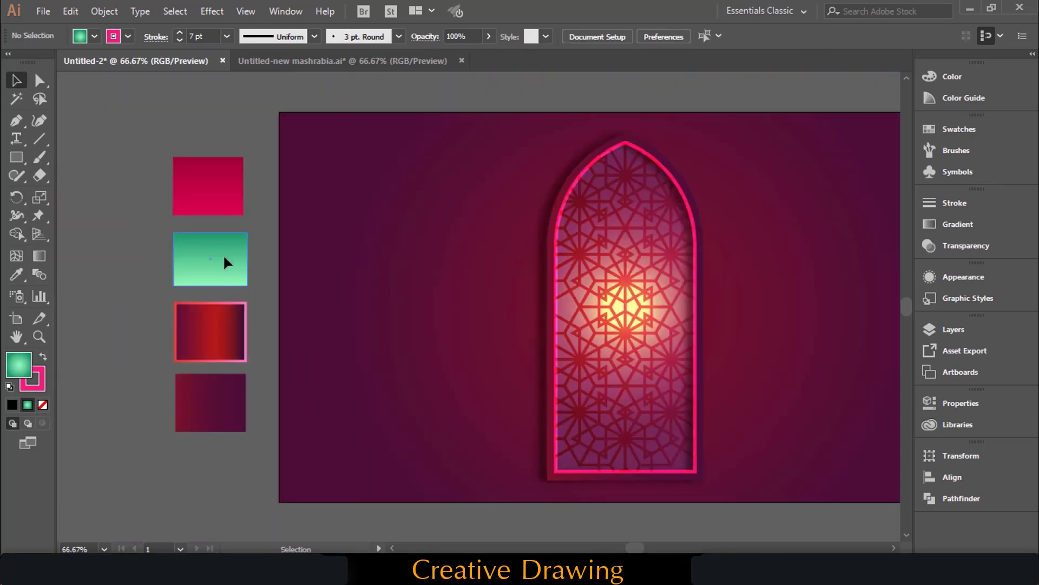
# Step: Undo the stroke weight and stroke colour changes on the arch clipping path
pyautogui.press('a')
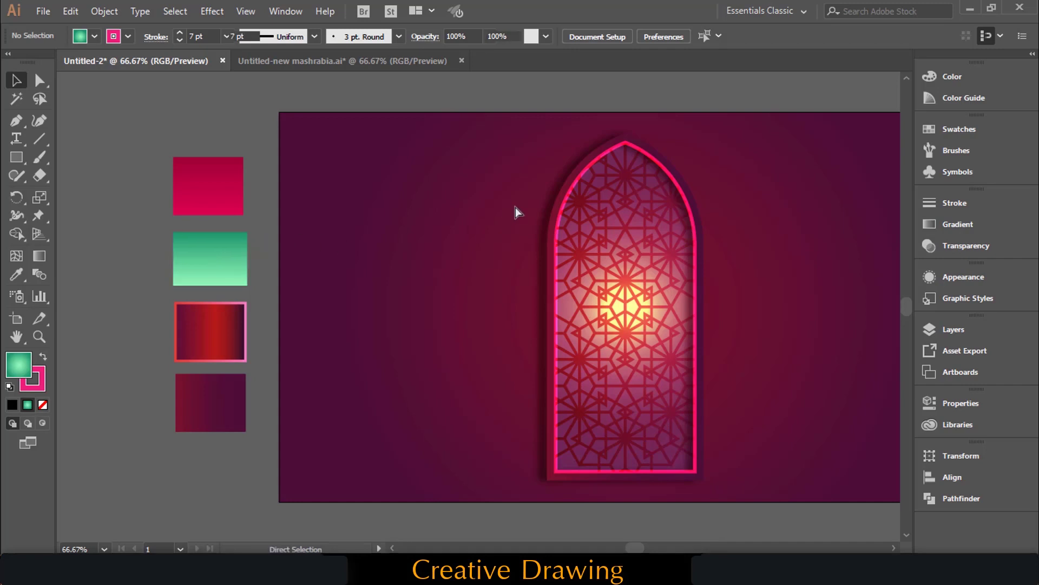
pyautogui.click(516, 207)
pyautogui.hotkey('ctrl', 'z')
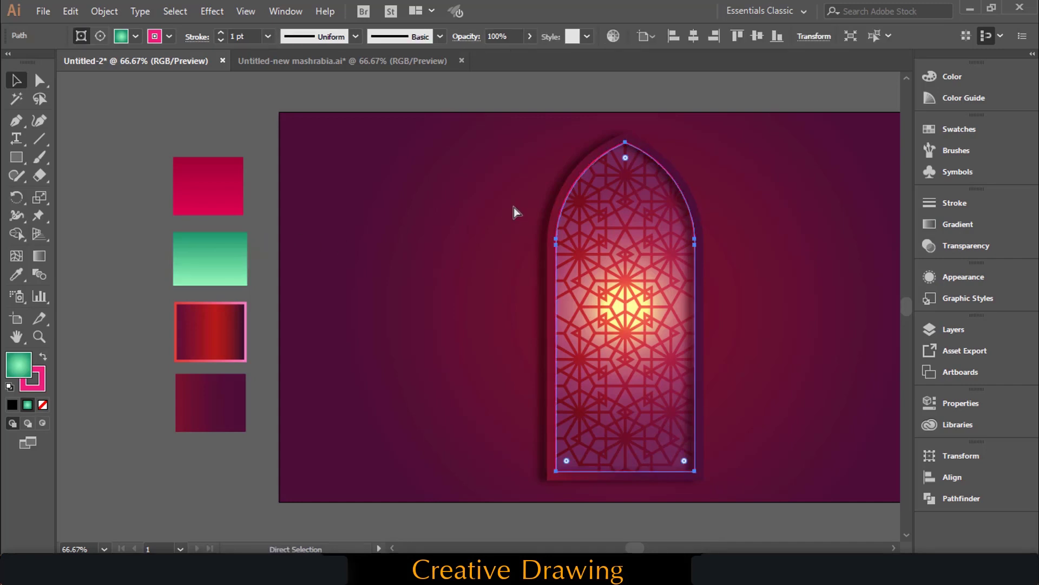
pyautogui.press('v')
pyautogui.click(511, 206)
pyautogui.hotkey('ctrl', 'z')
pyautogui.click(512, 206)
# Step: Try Multiply on the maroon arch frame, and set its blending mode to Overlay
pyautogui.hotkey('ctrl', '1')
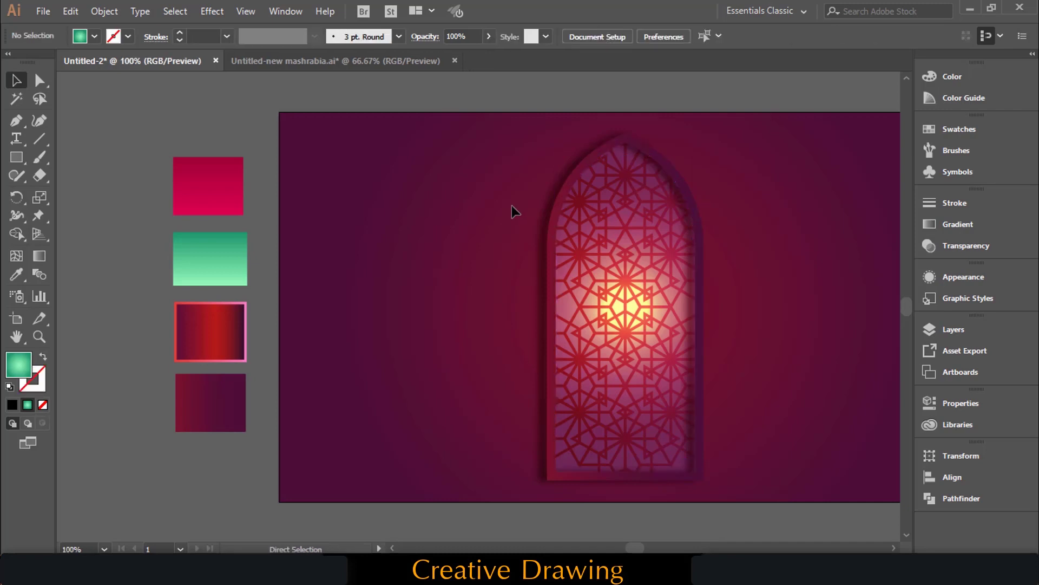
pyautogui.hscroll(3, 512, 206)
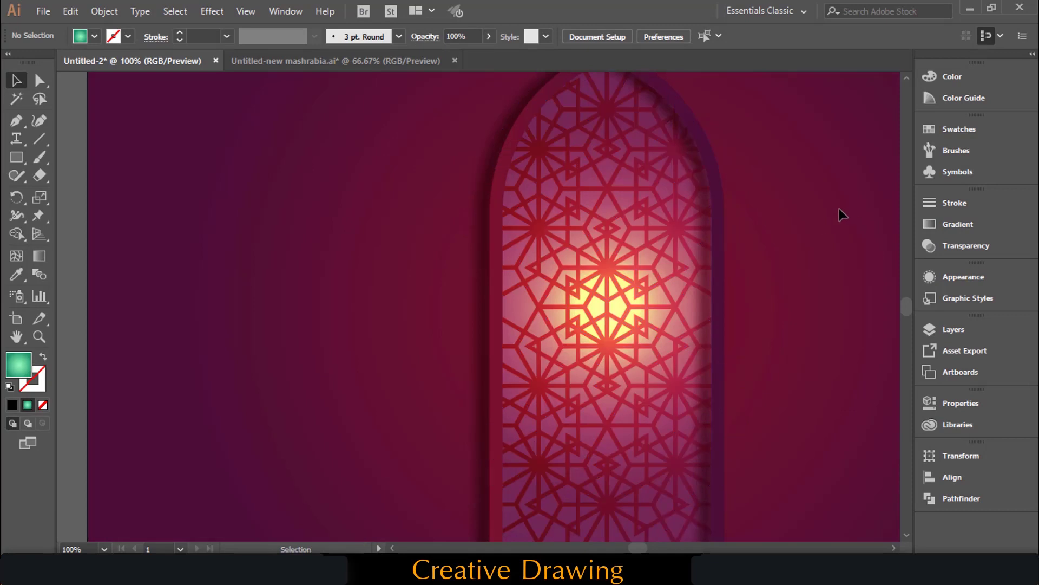
pyautogui.click(729, 242)
pyautogui.click(423, 38)
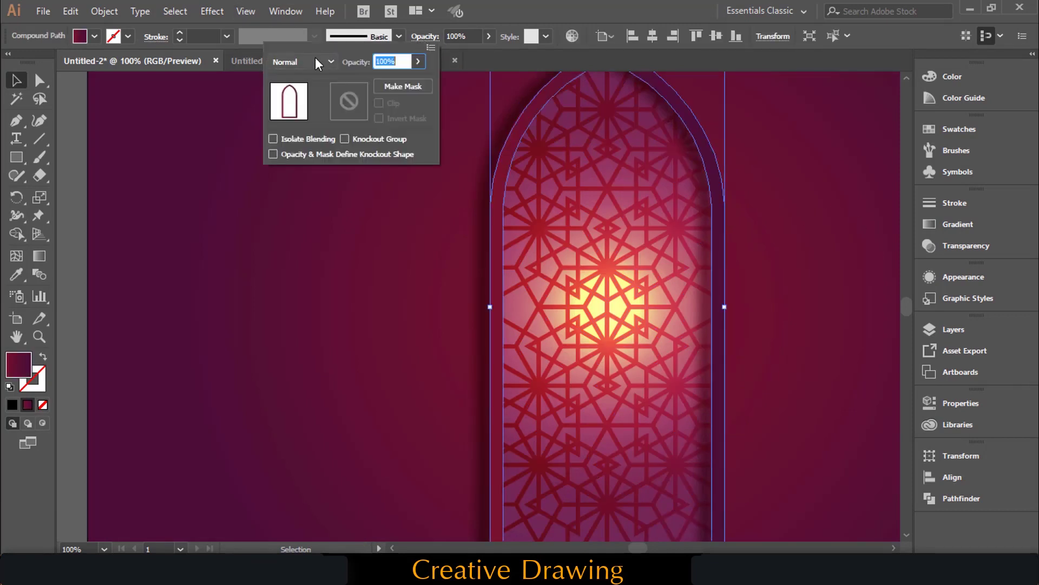
pyautogui.click(319, 62)
pyautogui.click(300, 115)
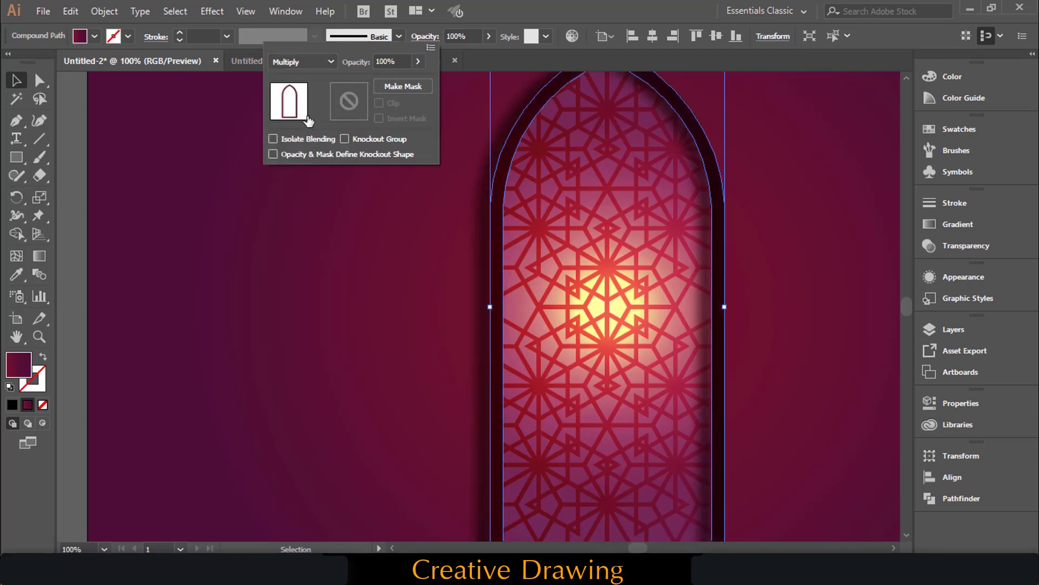
pyautogui.click(306, 60)
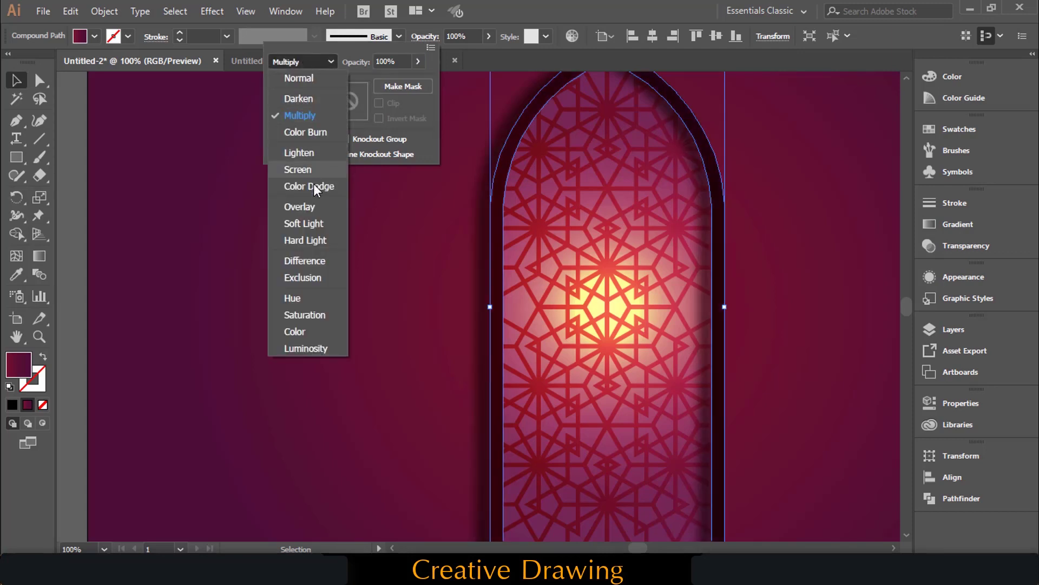
pyautogui.click(314, 209)
pyautogui.click(316, 237)
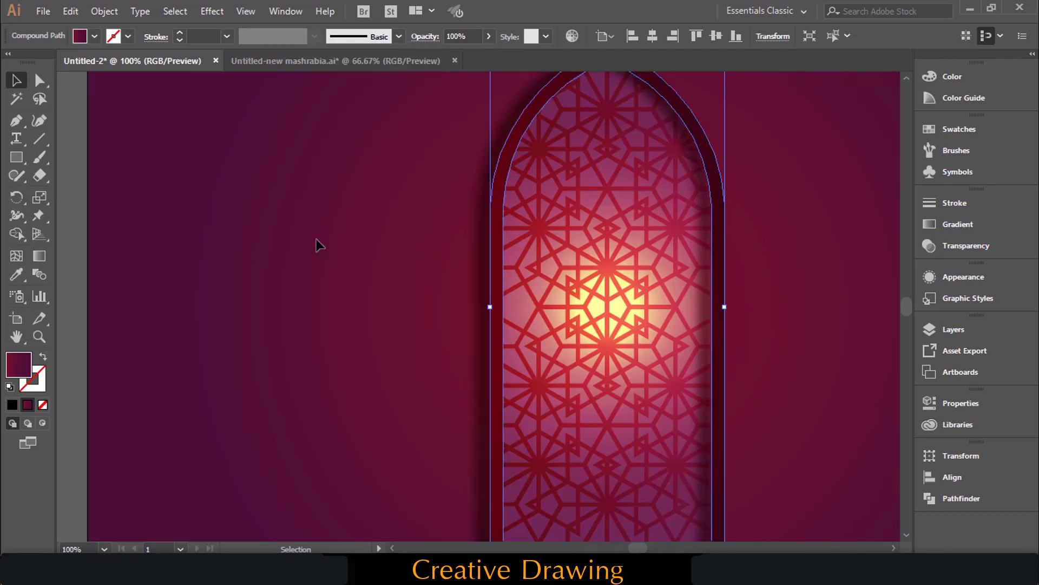
pyautogui.click(317, 238)
# Step: Review the arch window up close from its peak to its base, and the whole artboard
pyautogui.hotkey('ctrl', '-')
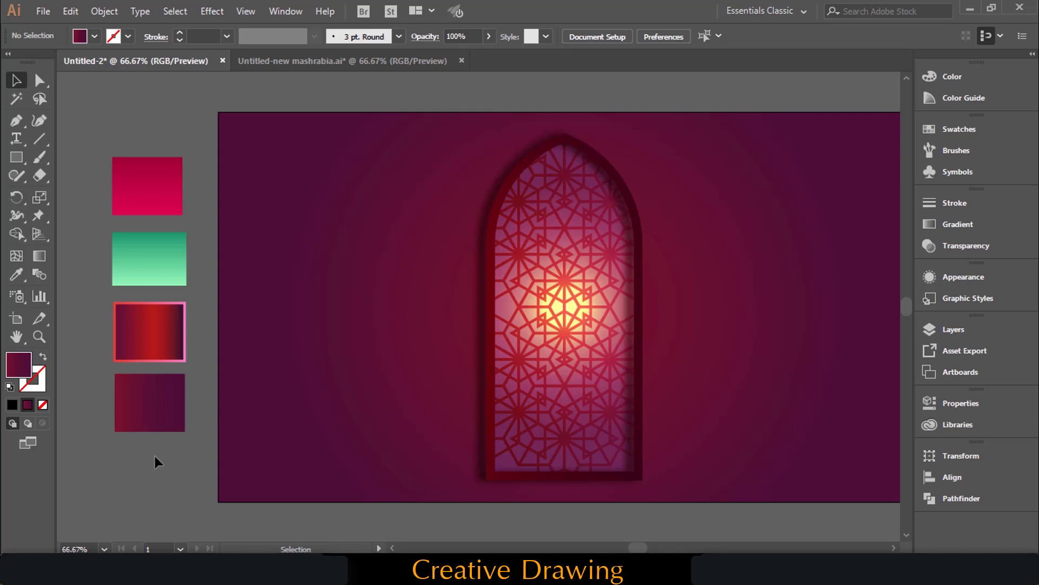
pyautogui.hotkey('ctrl', '1')
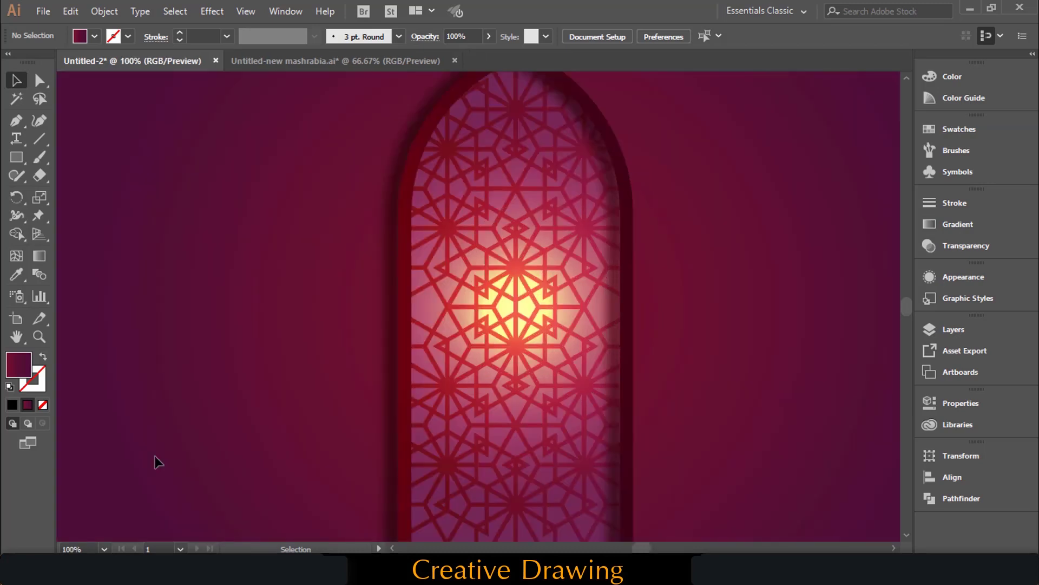
pyautogui.scroll(3, 816, 299)
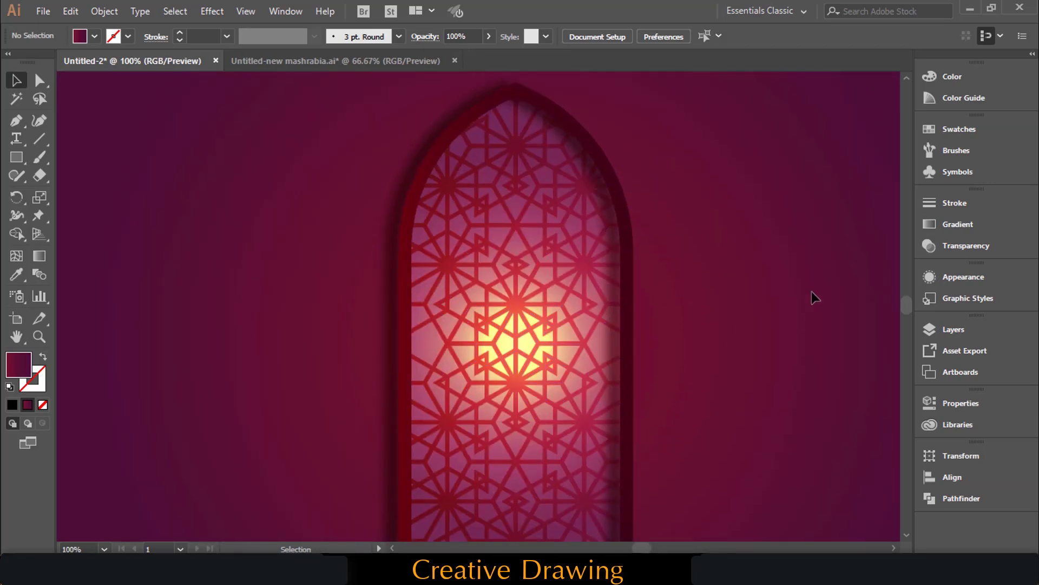
pyautogui.scroll(-5, 816, 299)
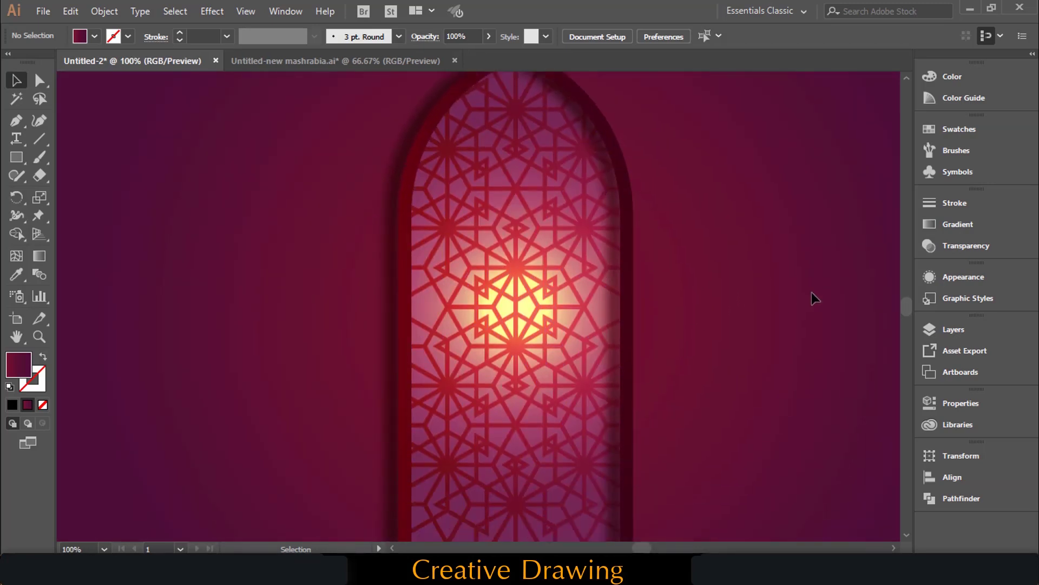
pyautogui.scroll(2, 813, 298)
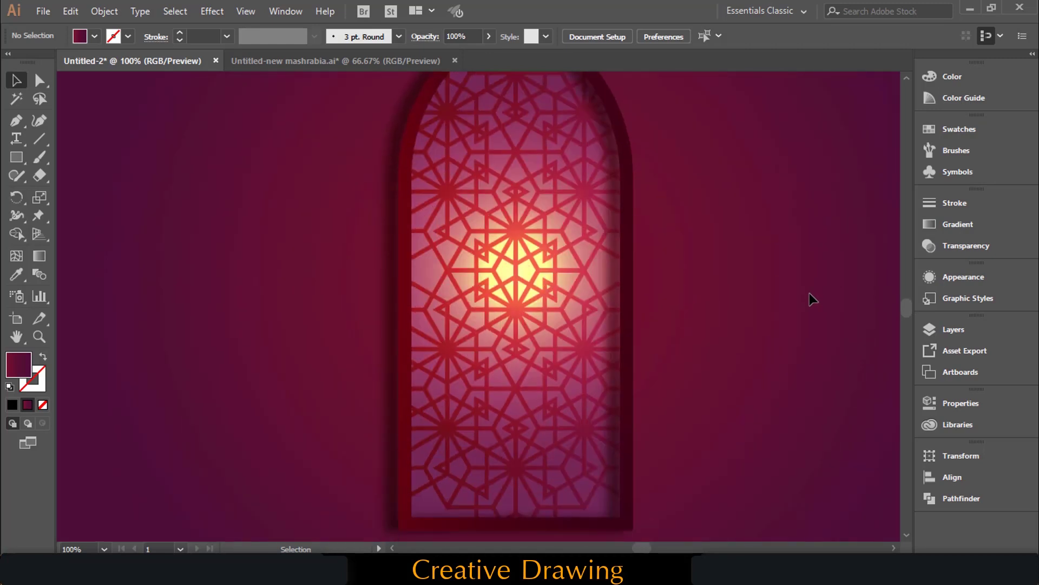
pyautogui.hotkey('ctrl', '0')
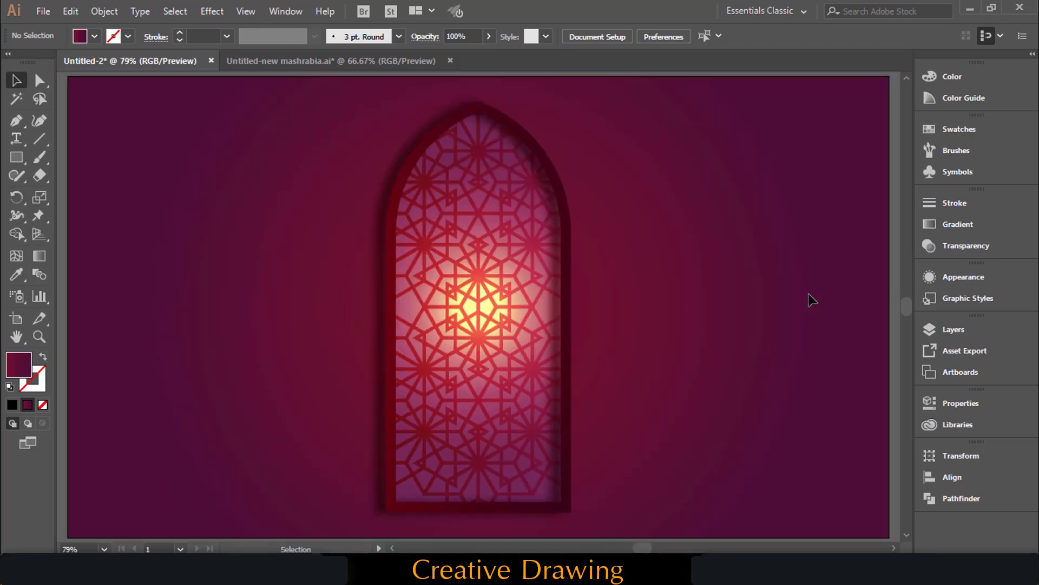